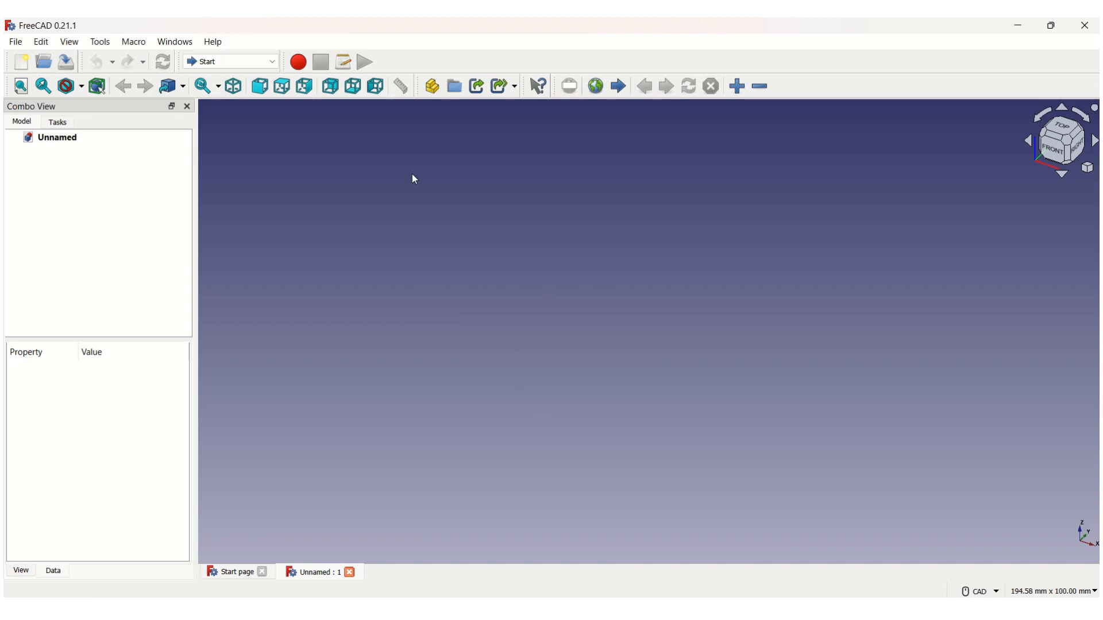
pyautogui.click(601, 91)
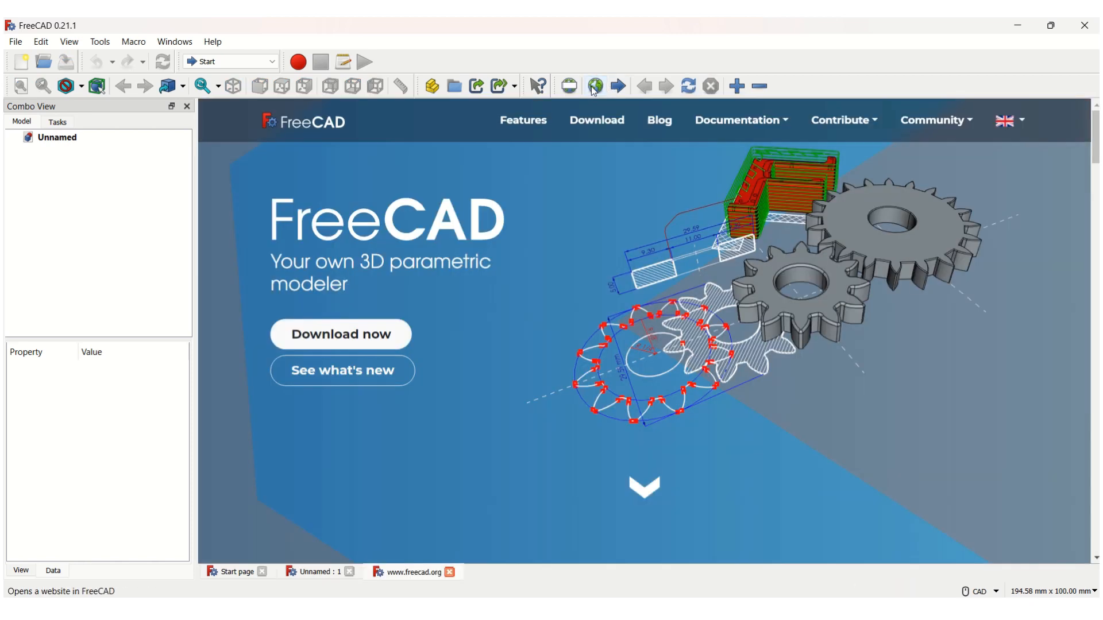
pyautogui.click(596, 88)
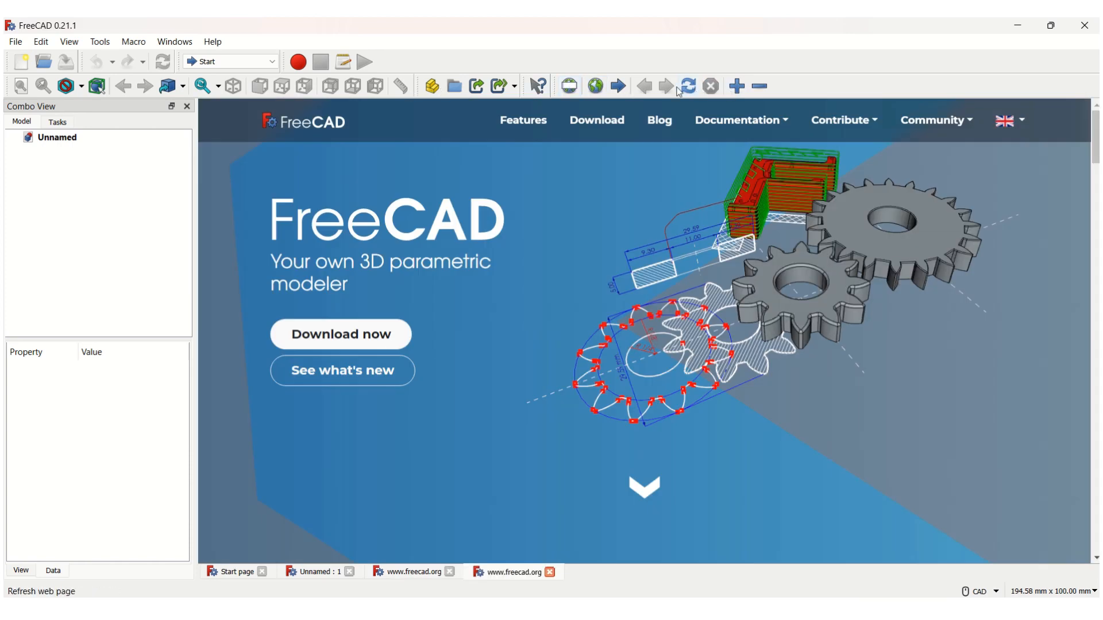
pyautogui.click(250, 63)
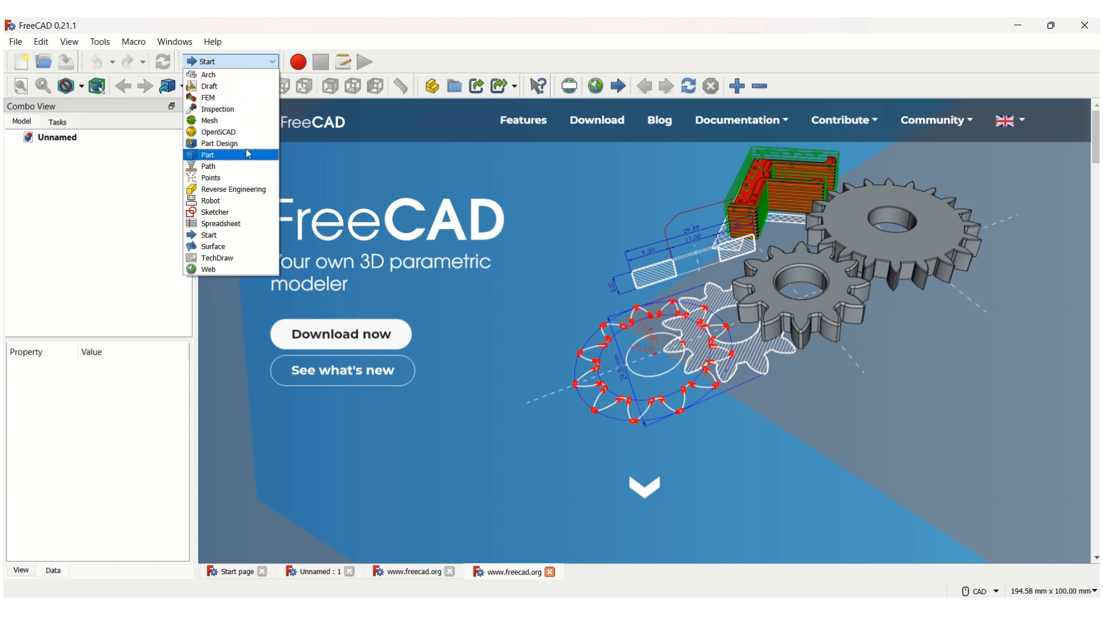
pyautogui.click(248, 153)
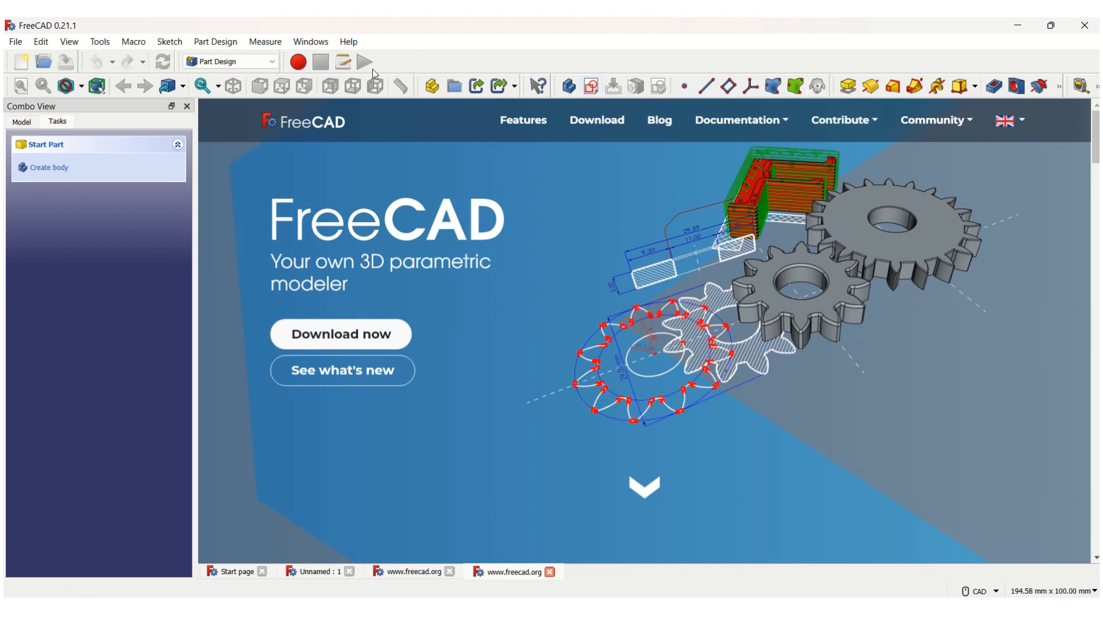
pyautogui.click(241, 62)
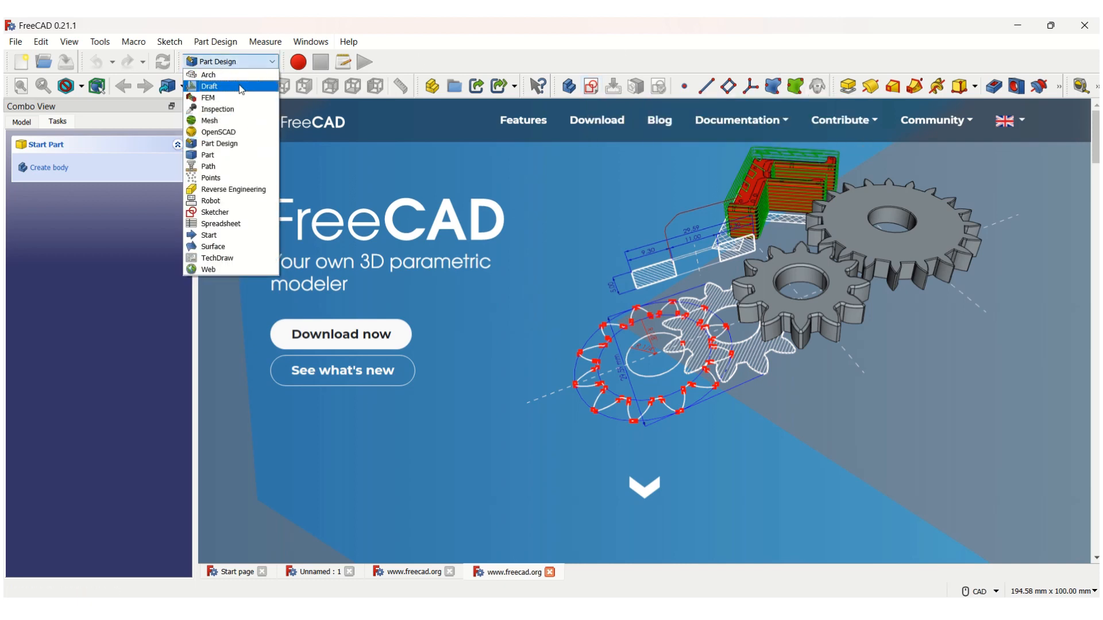
pyautogui.click(230, 236)
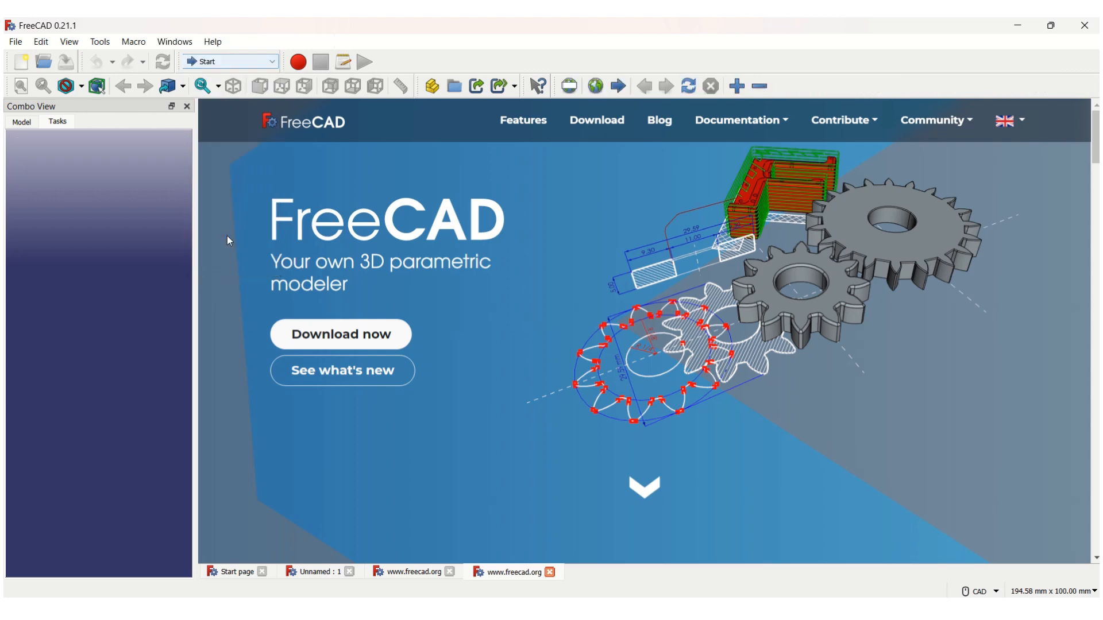
# Show the address bar of the FreeCAD web page and dismiss the Help addon notice
pyautogui.click(577, 87)
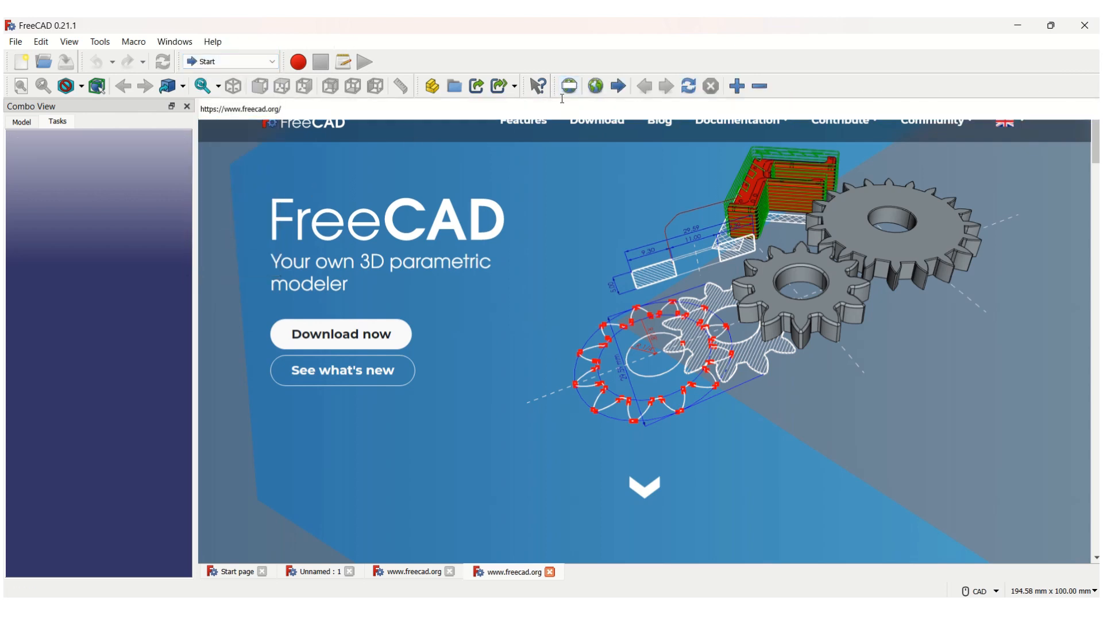
pyautogui.click(502, 90)
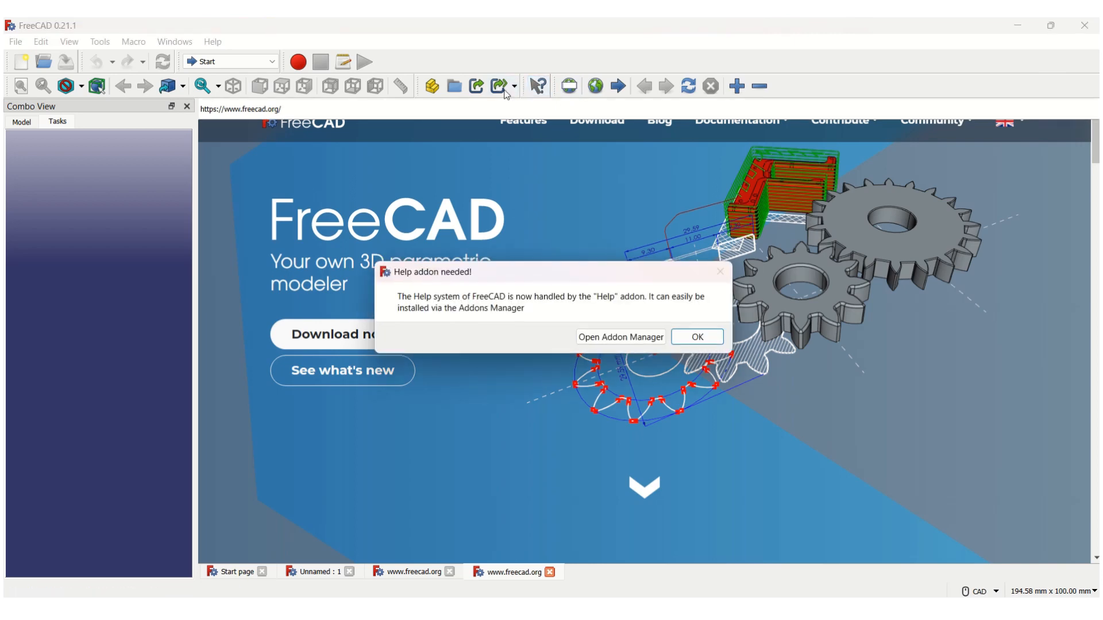
pyautogui.click(692, 337)
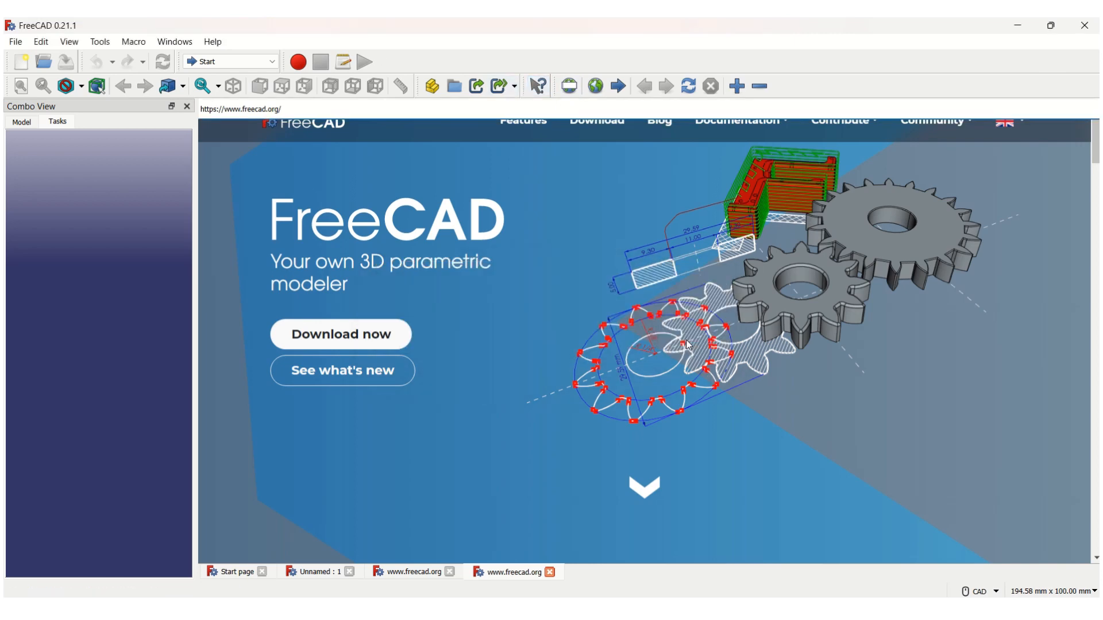
# Create a new empty document and switch to the Part Design workbench
pyautogui.click(21, 62)
pyautogui.click(257, 61)
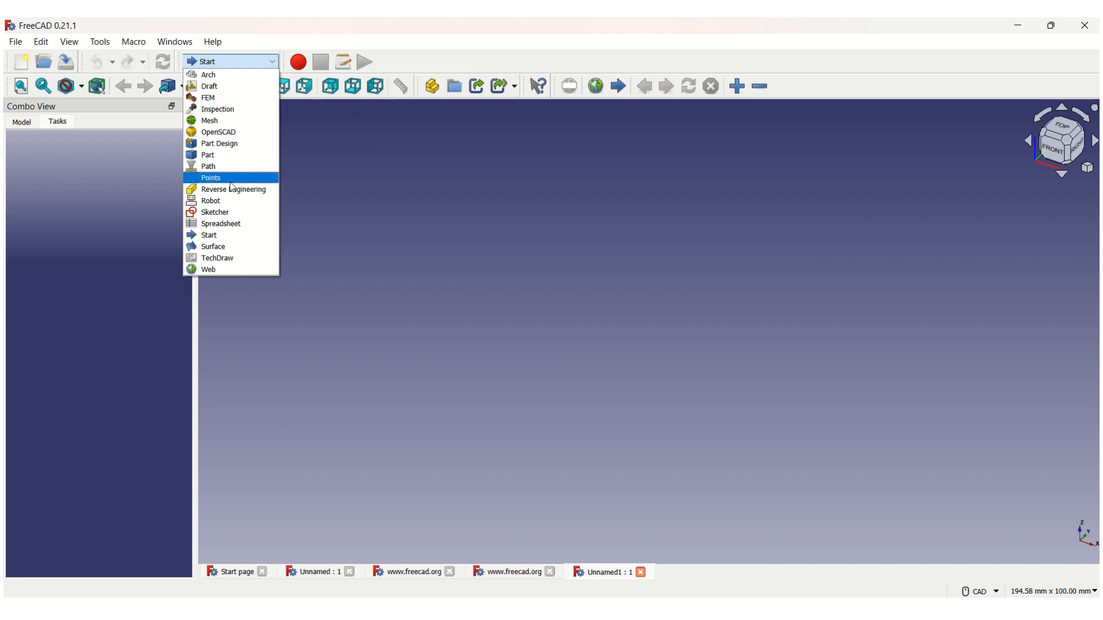
pyautogui.click(243, 144)
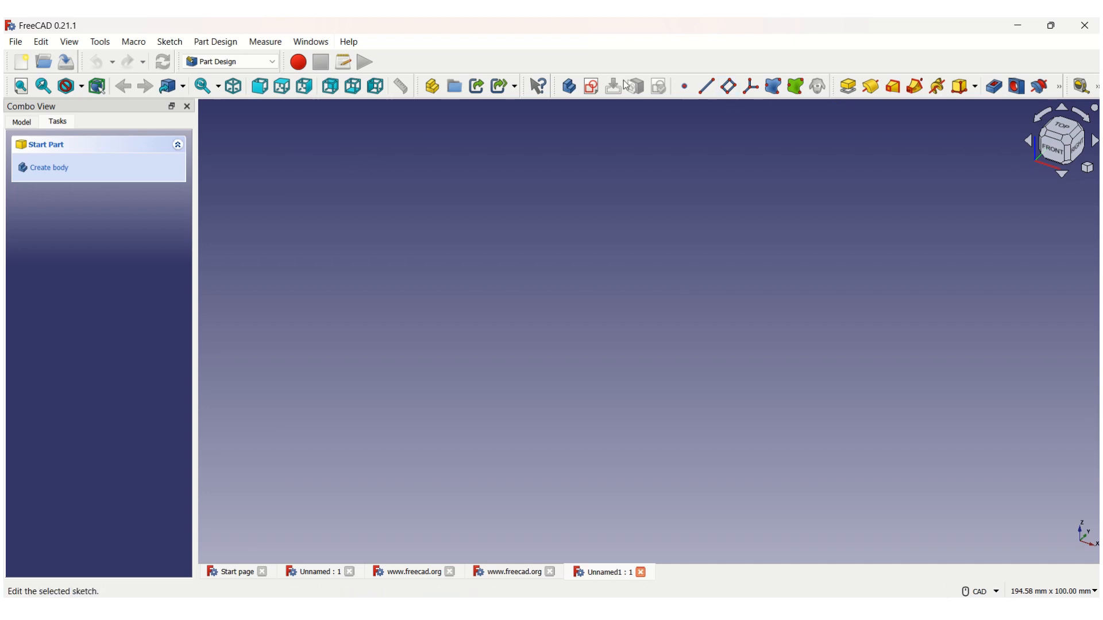
# Sketch a rectangle about 31 mm by 31 mm around the origin on the XZ plane and close the sketch
pyautogui.click(591, 86)
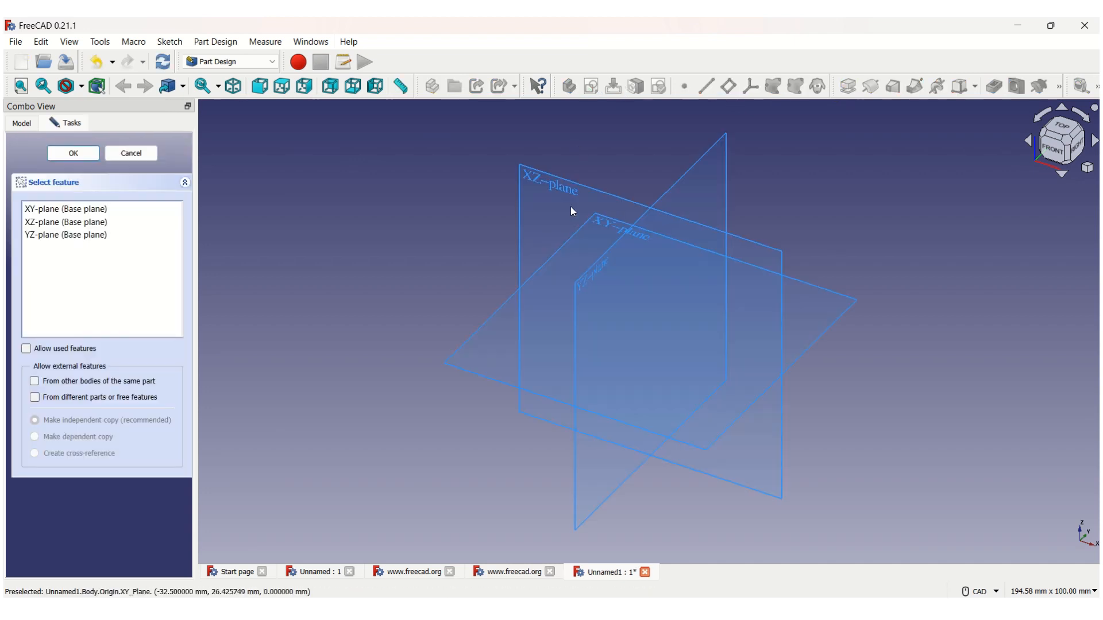
pyautogui.click(548, 188)
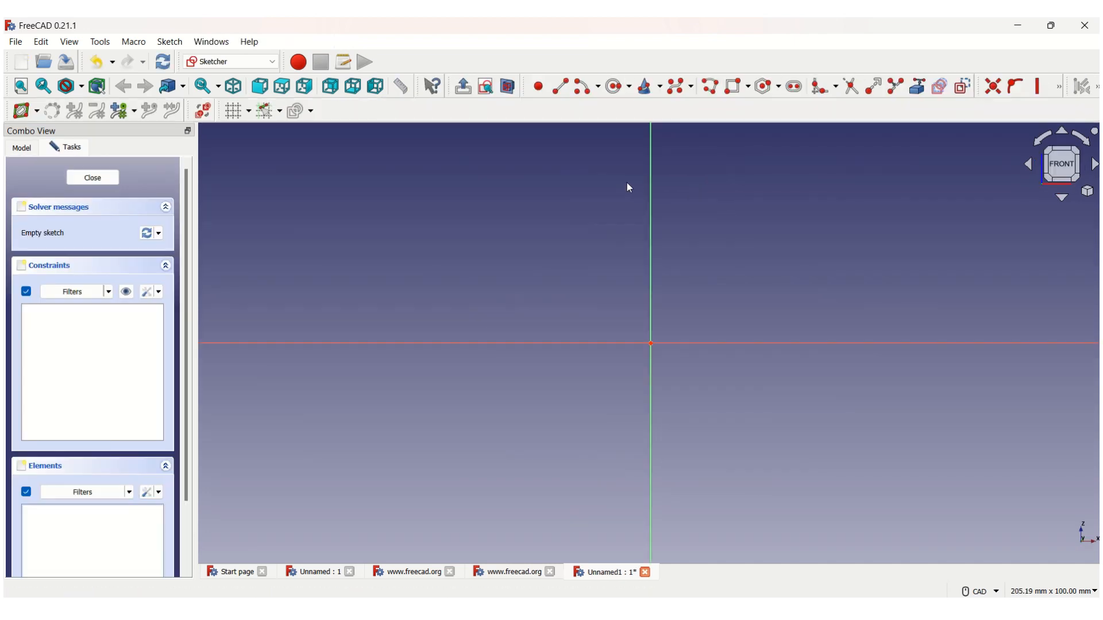
pyautogui.click(734, 88)
pyautogui.click(574, 312)
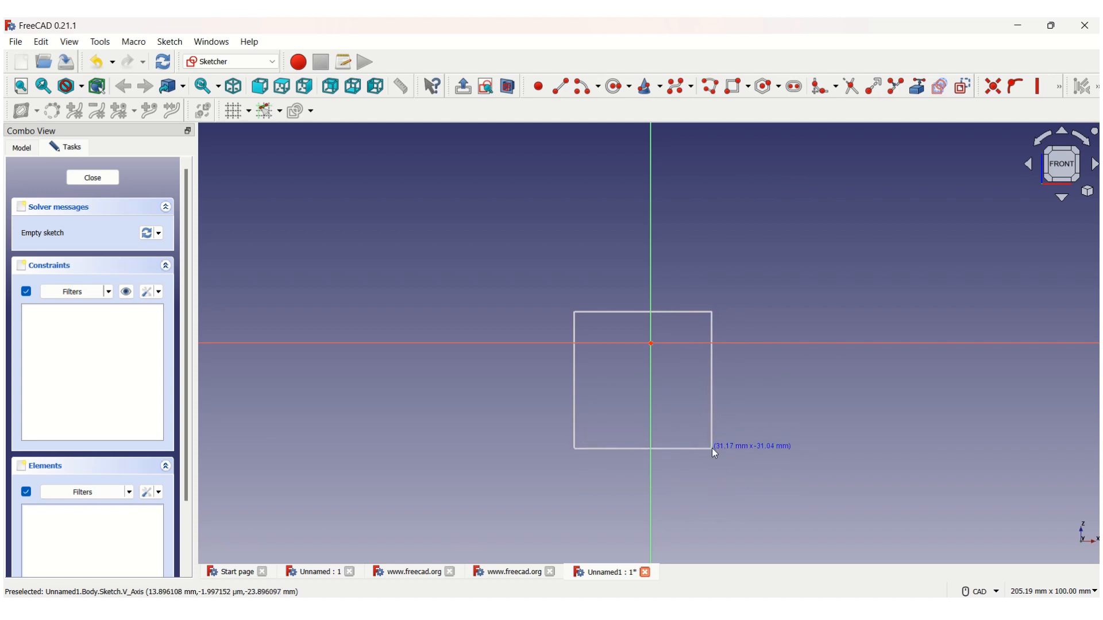
pyautogui.click(711, 448)
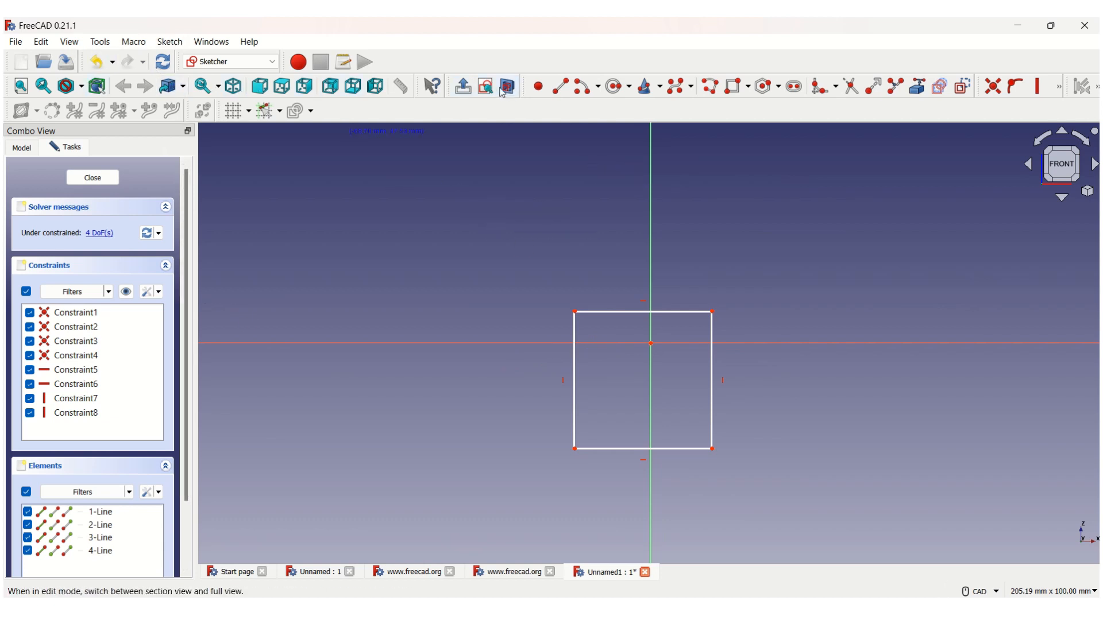
pyautogui.click(463, 86)
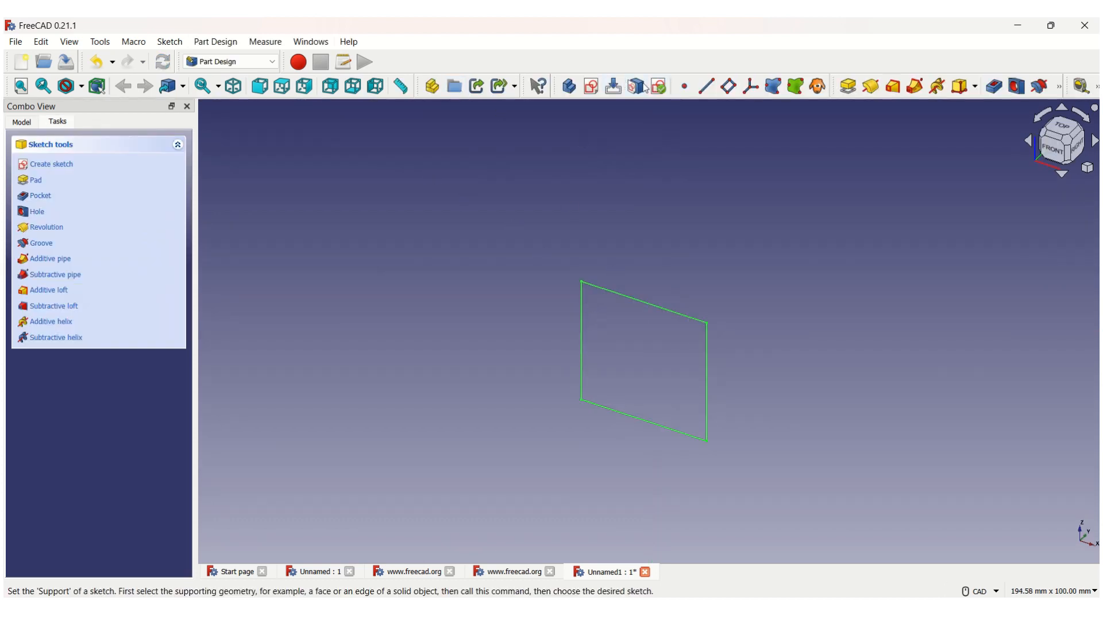
# Pad the rectangle sketch to a length of 37 mm
pyautogui.click(848, 88)
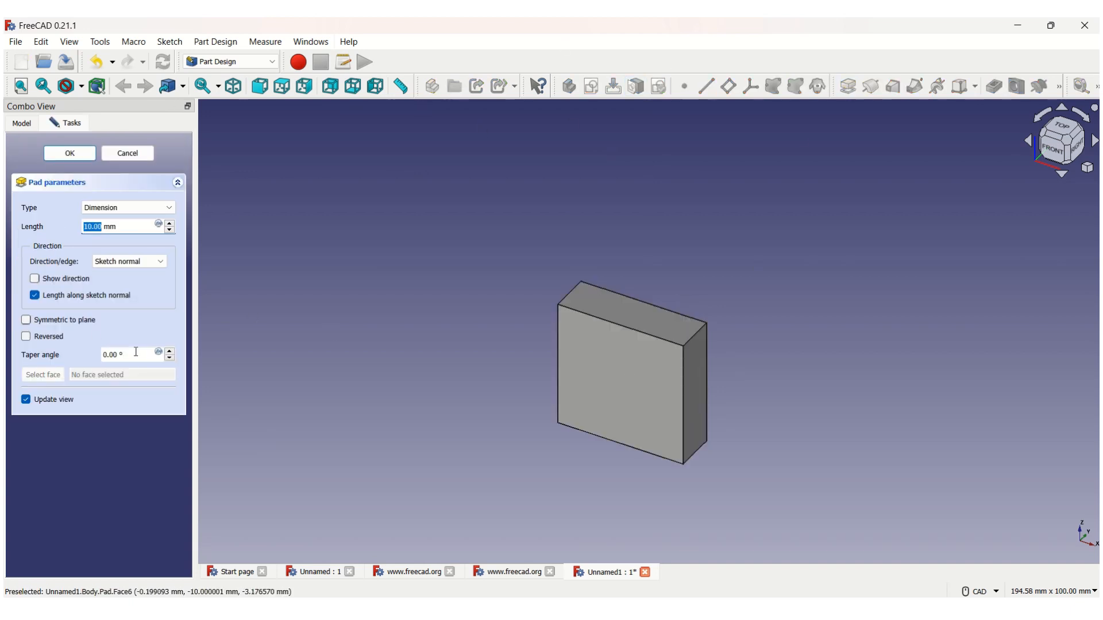
pyautogui.write('6')
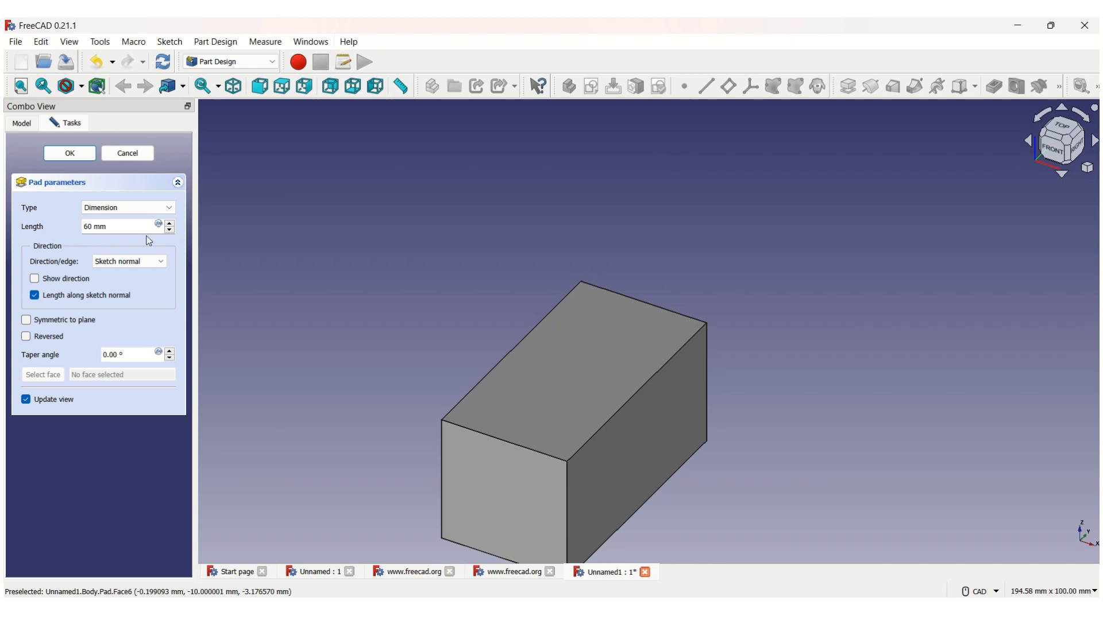
pyautogui.click(170, 230)
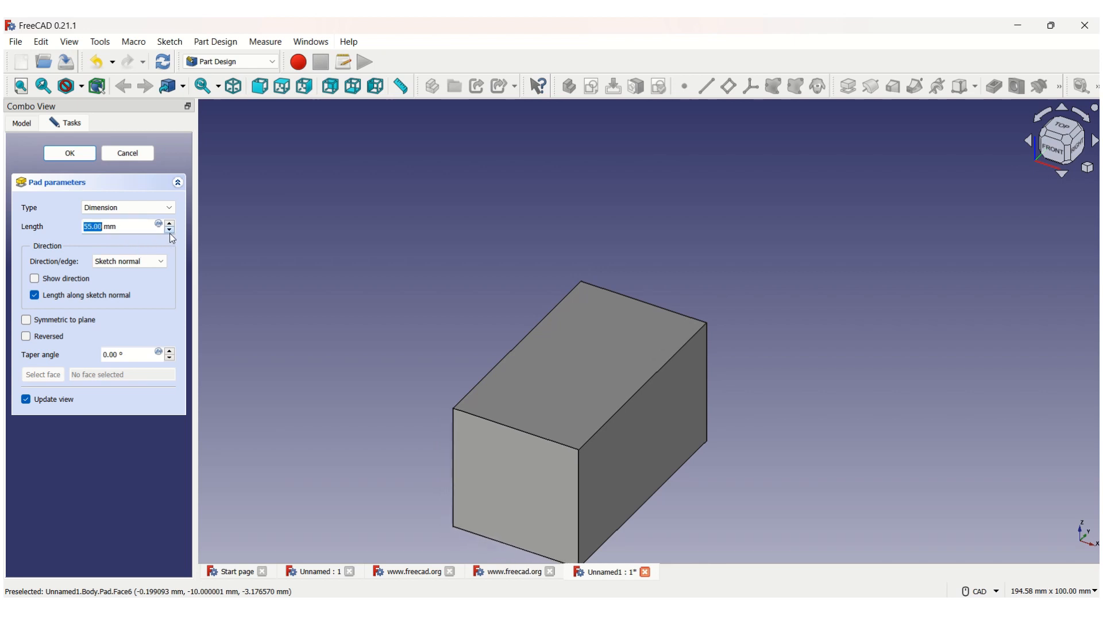
pyautogui.click(170, 233)
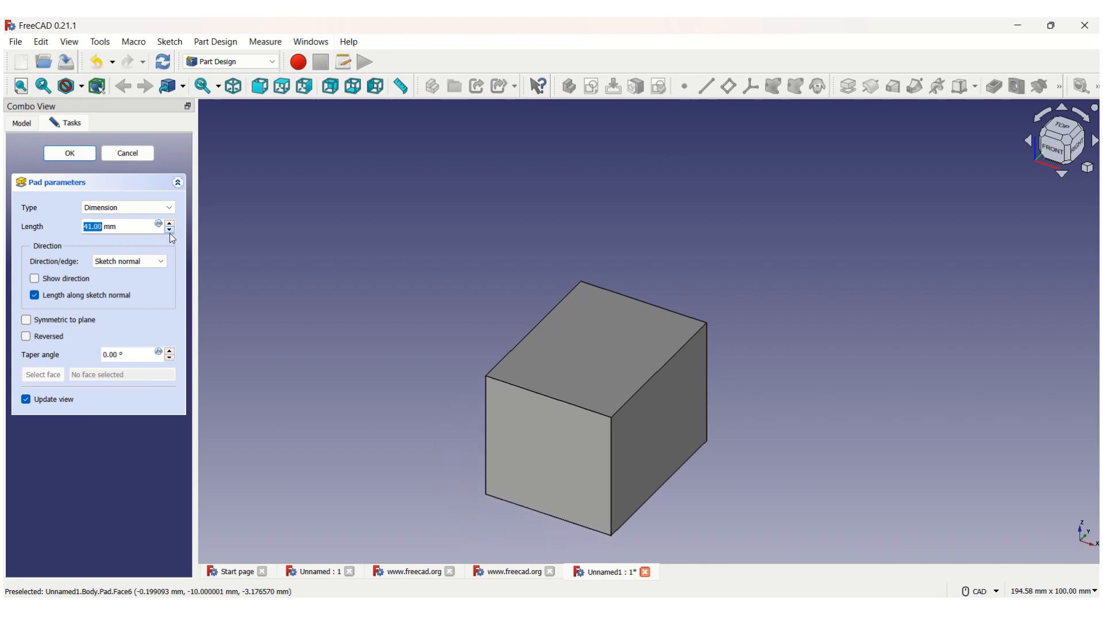
pyautogui.click(170, 233)
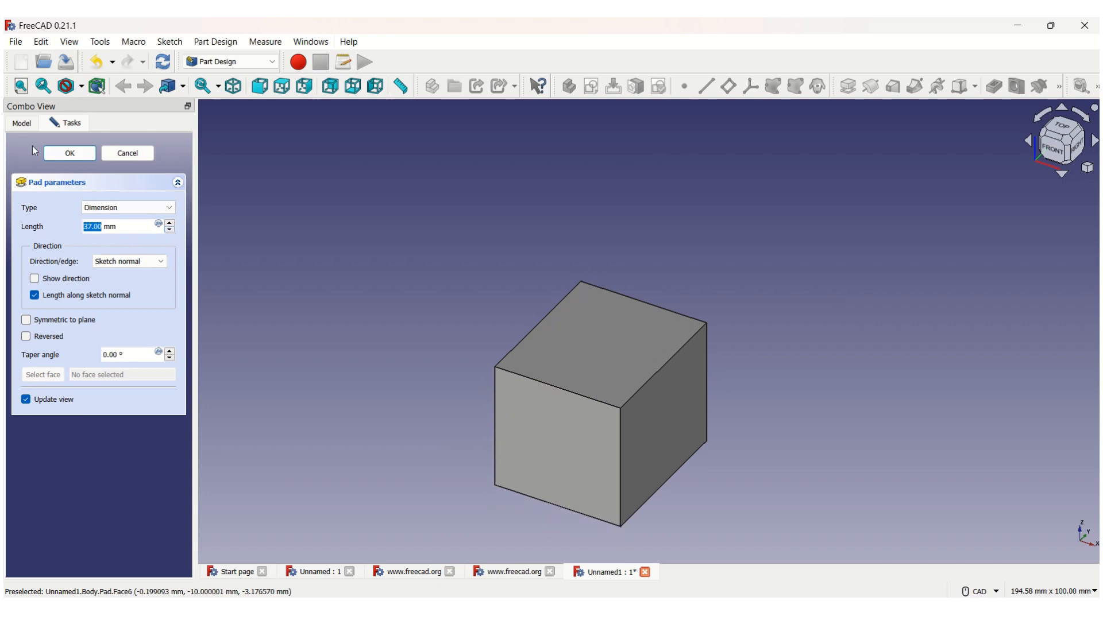
pyautogui.click(63, 155)
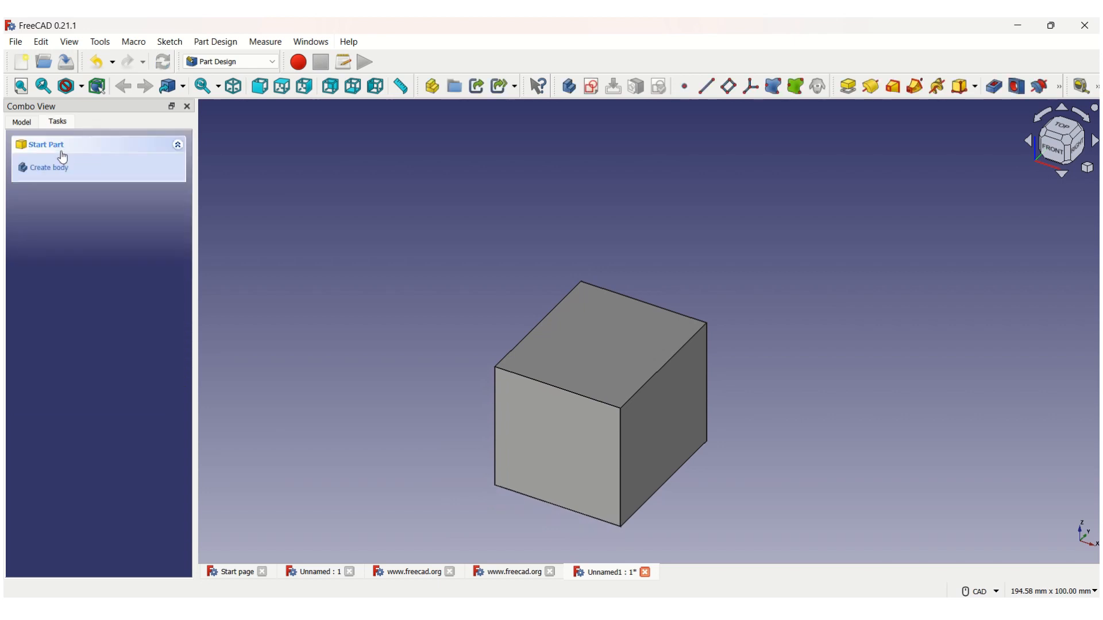
pyautogui.click(622, 408)
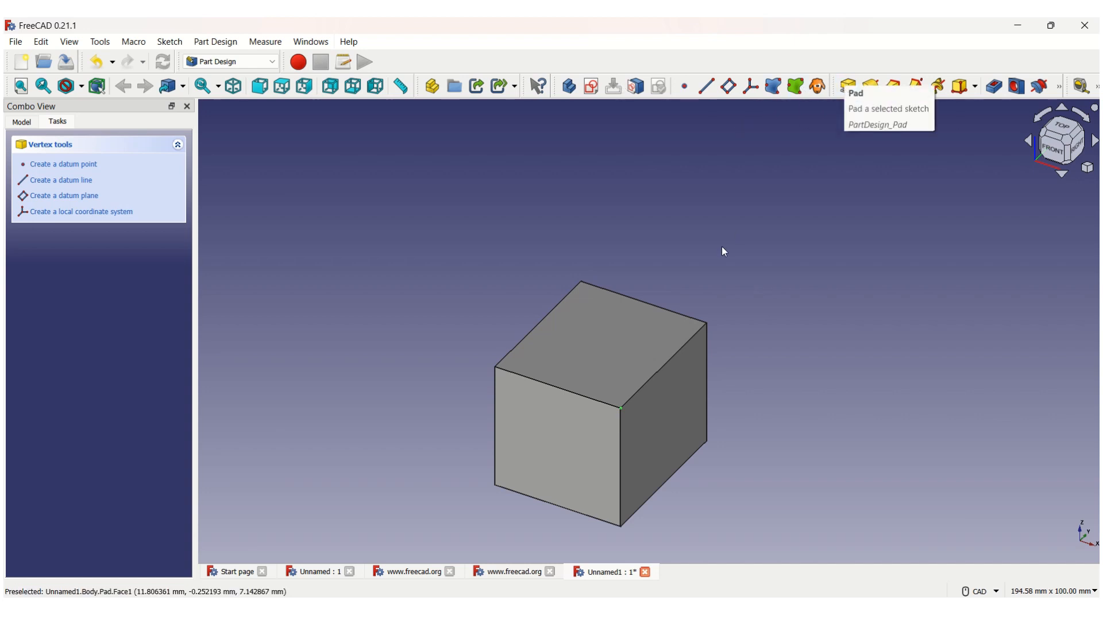
pyautogui.click(726, 200)
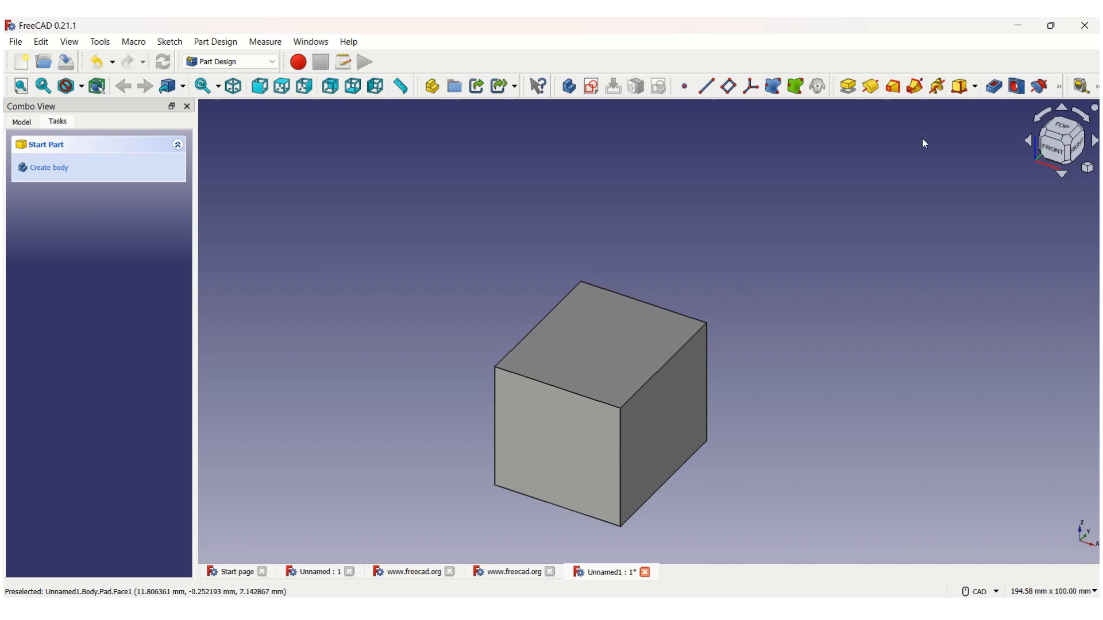
pyautogui.click(1060, 87)
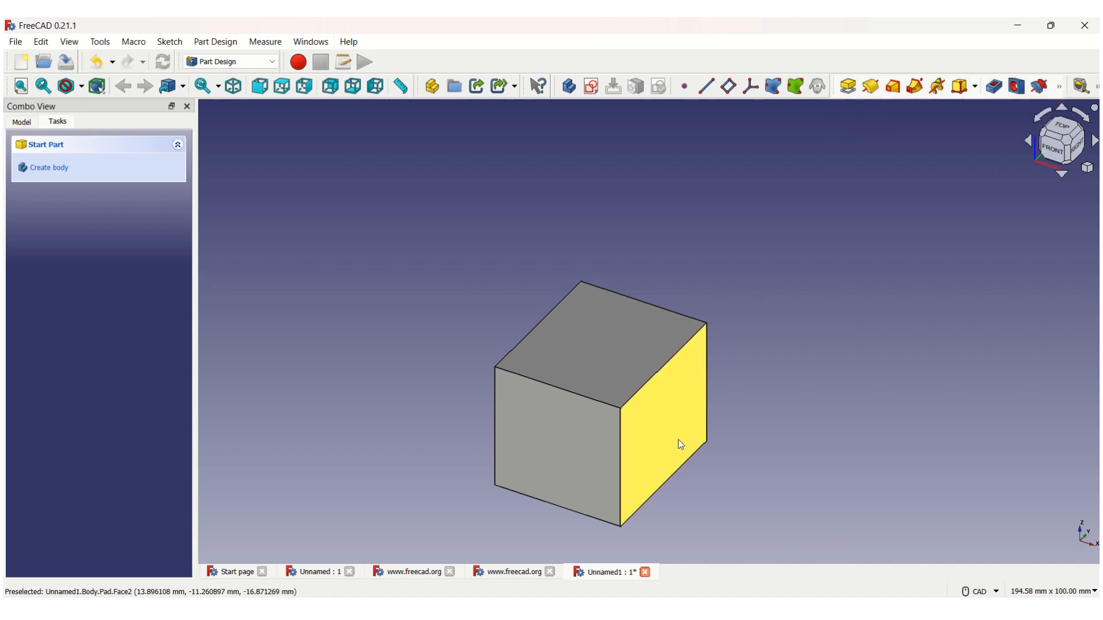
pyautogui.click(620, 408)
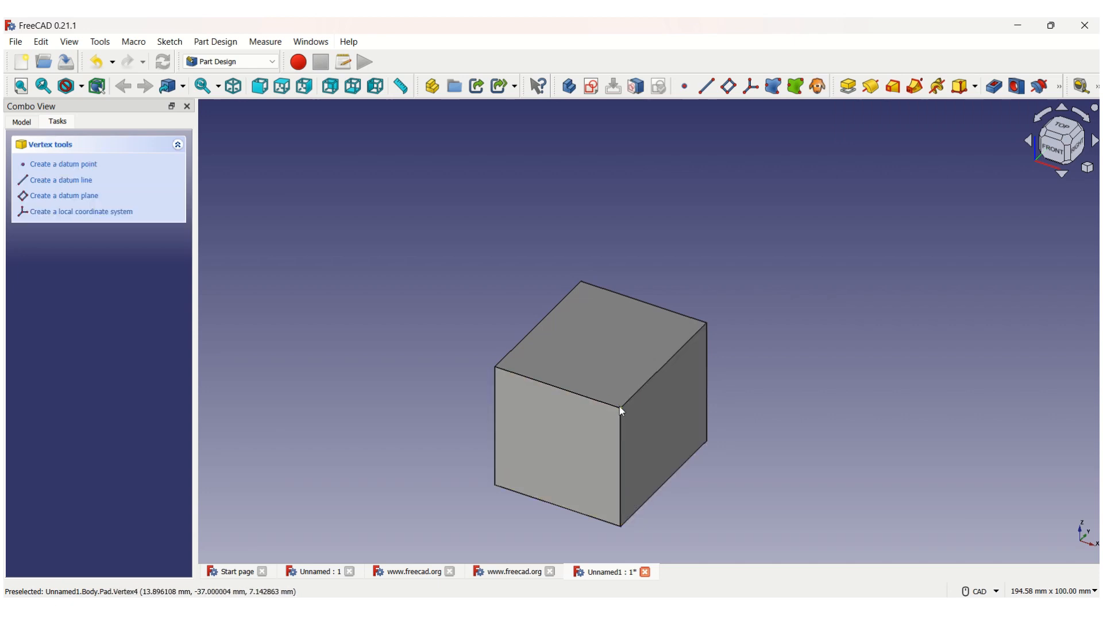
pyautogui.click(979, 88)
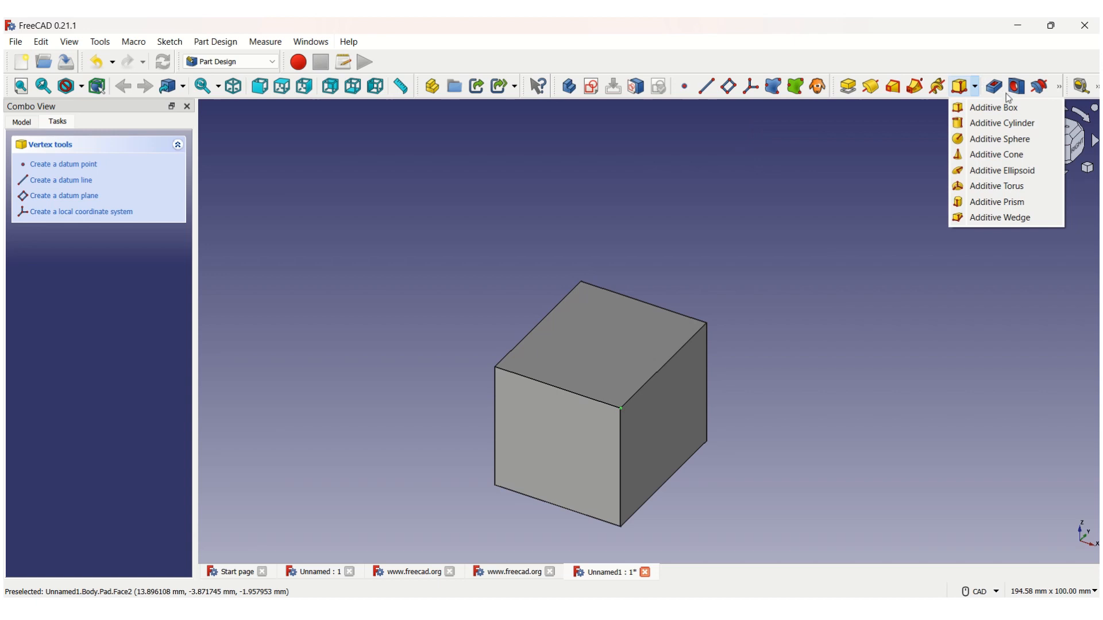
pyautogui.click(1061, 88)
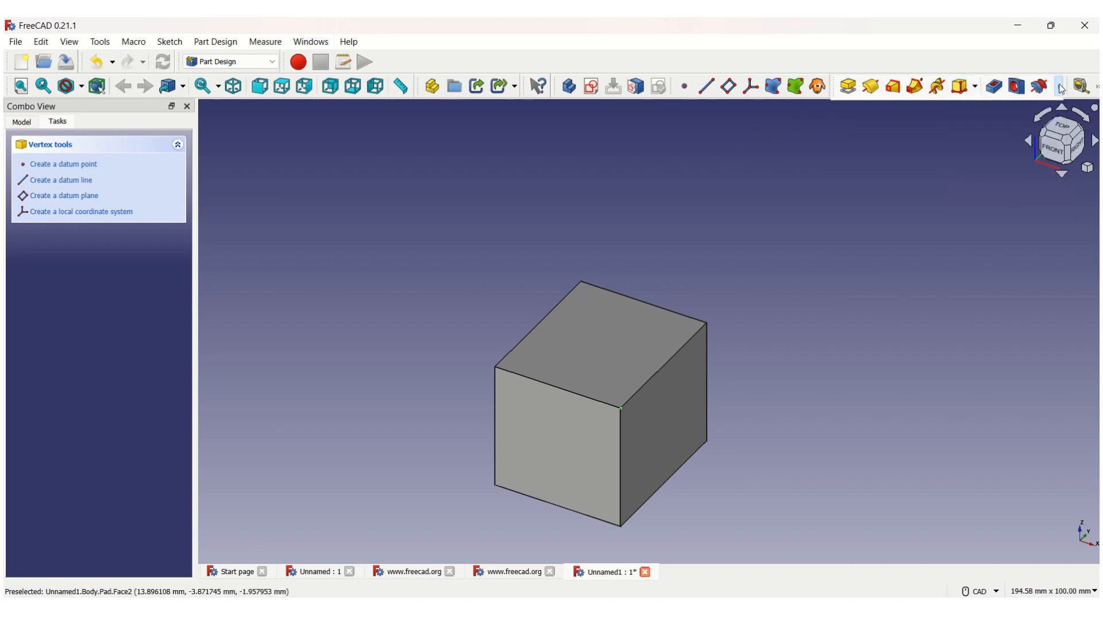
pyautogui.click(1061, 88)
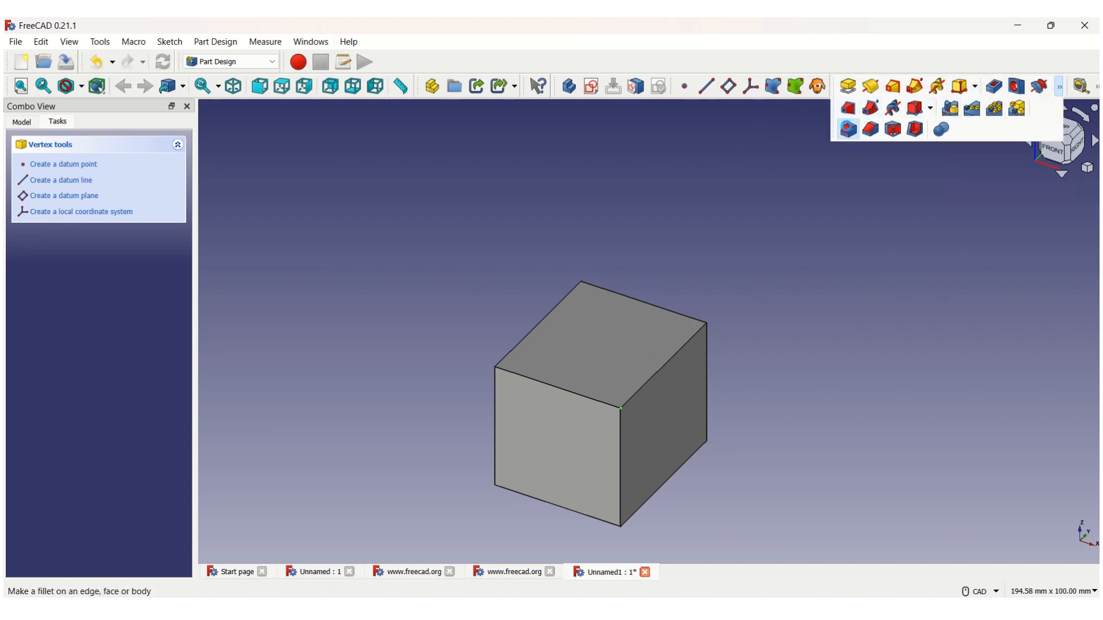
pyautogui.click(848, 130)
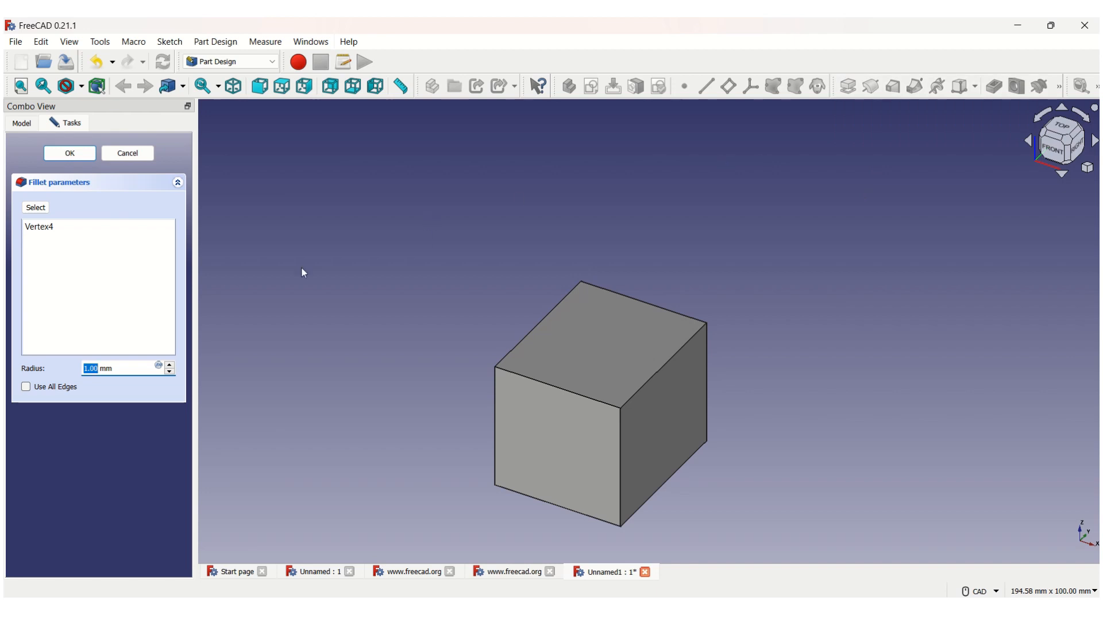
pyautogui.write('7')
pyautogui.click(79, 284)
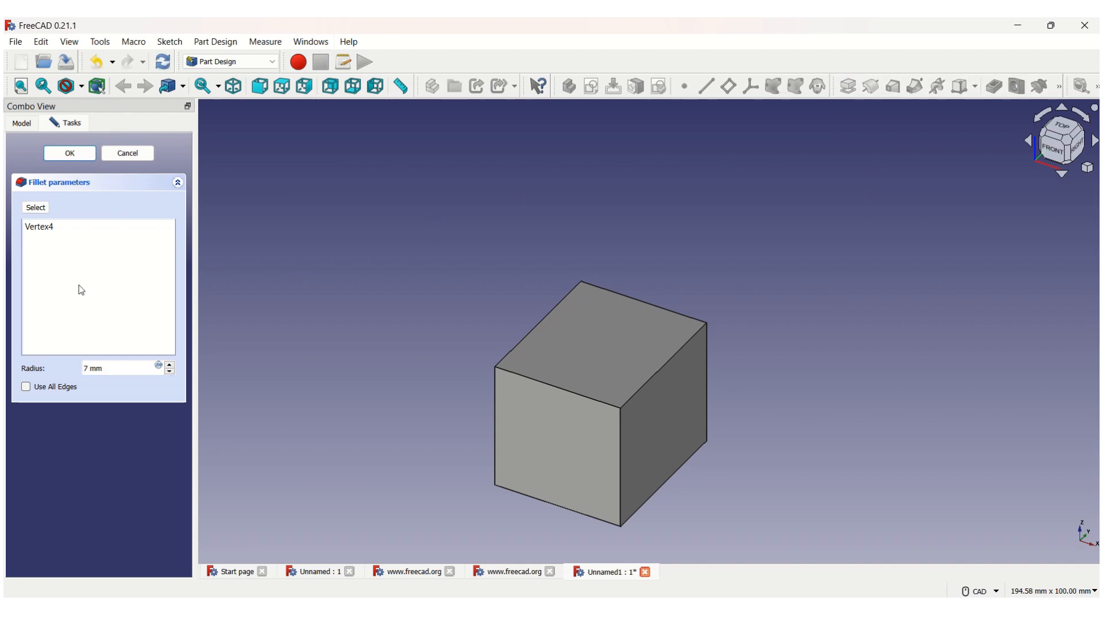
pyautogui.click(580, 395)
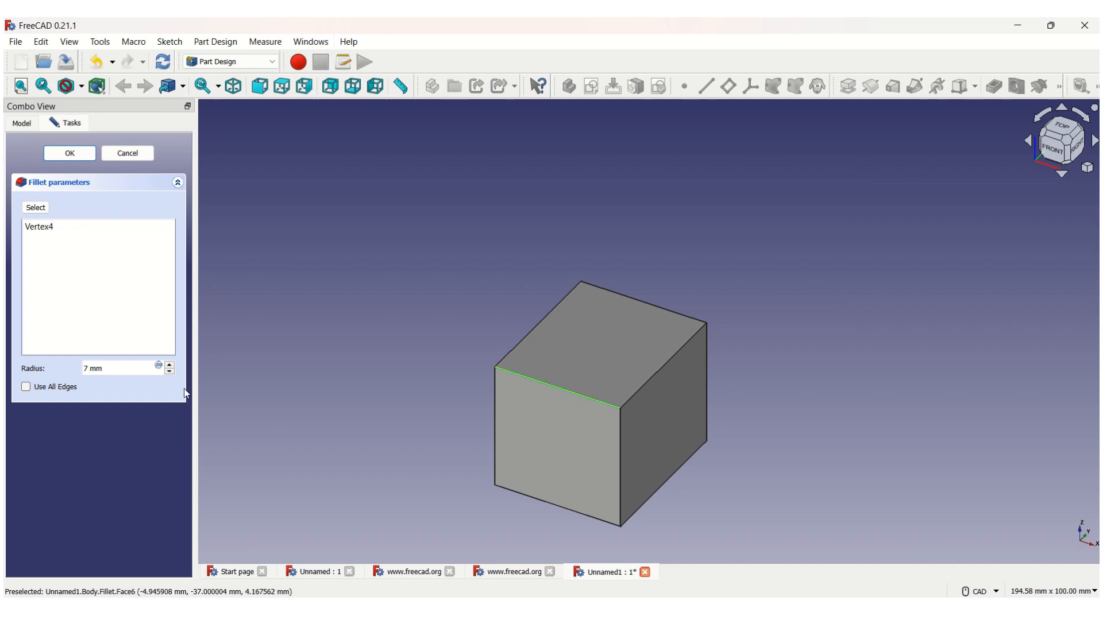
pyautogui.click(128, 153)
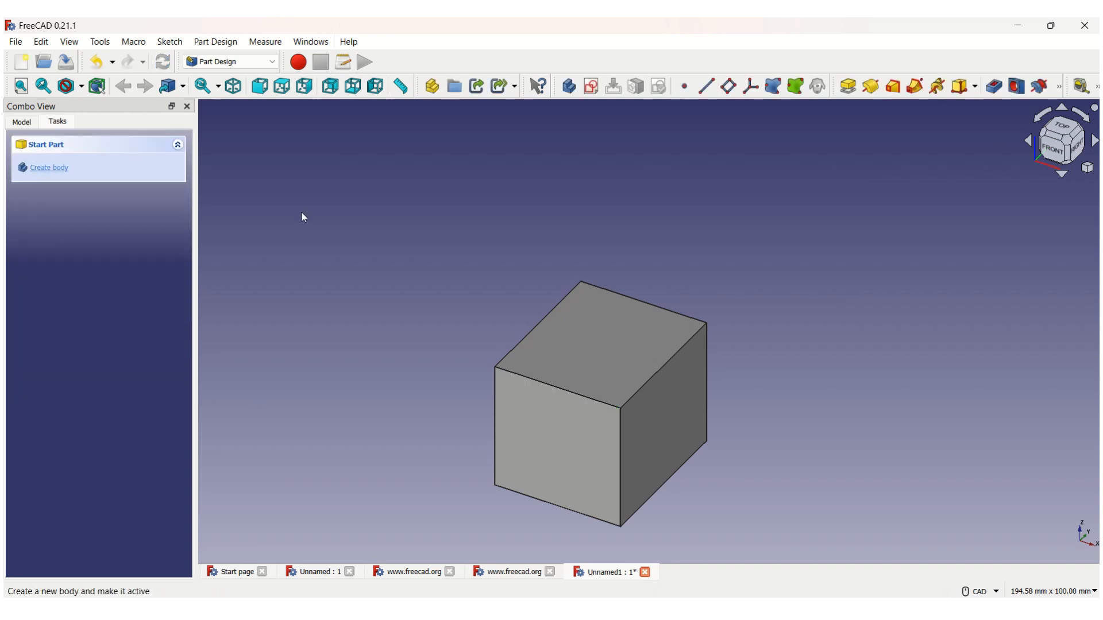
# Start a Fillet on the block's top front edge and raise its radius to 16 mm
pyautogui.click(527, 378)
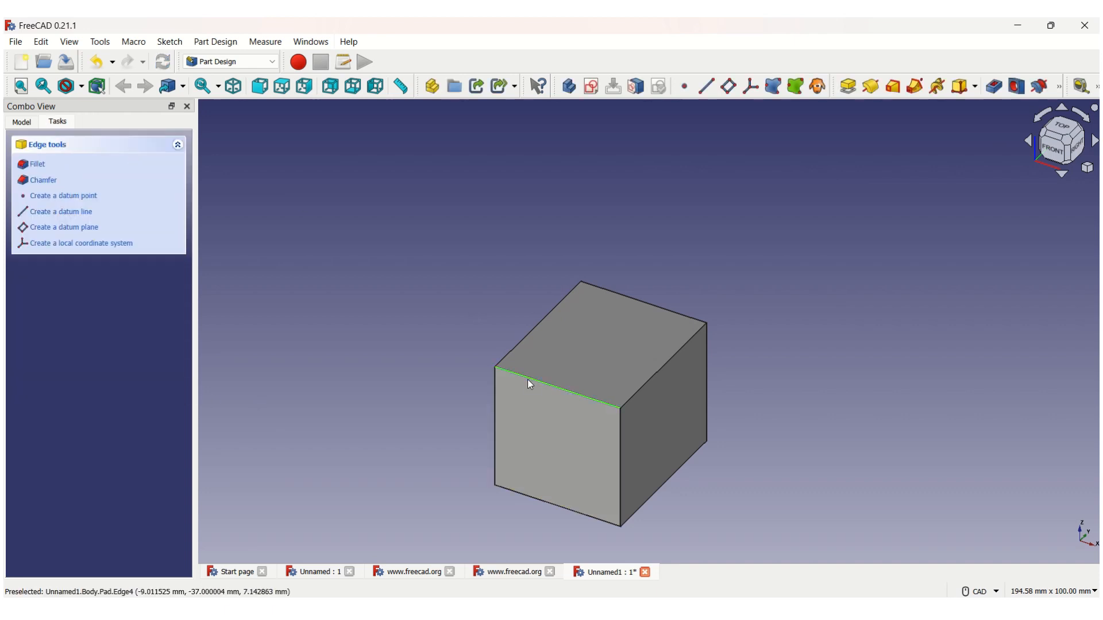
pyautogui.click(1059, 86)
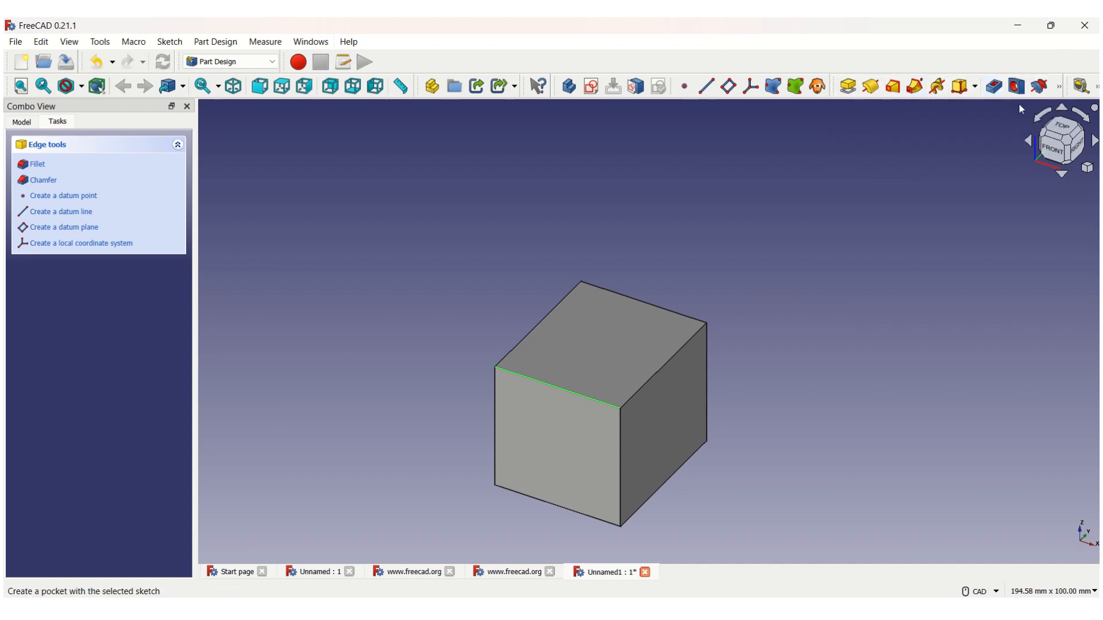
pyautogui.click(1060, 92)
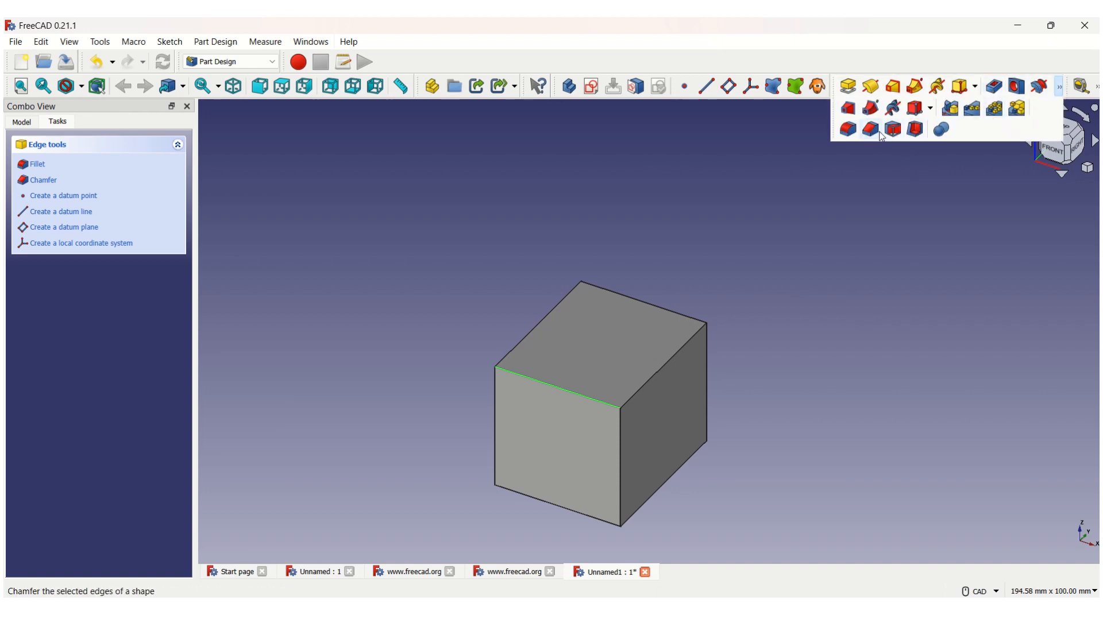
pyautogui.click(848, 131)
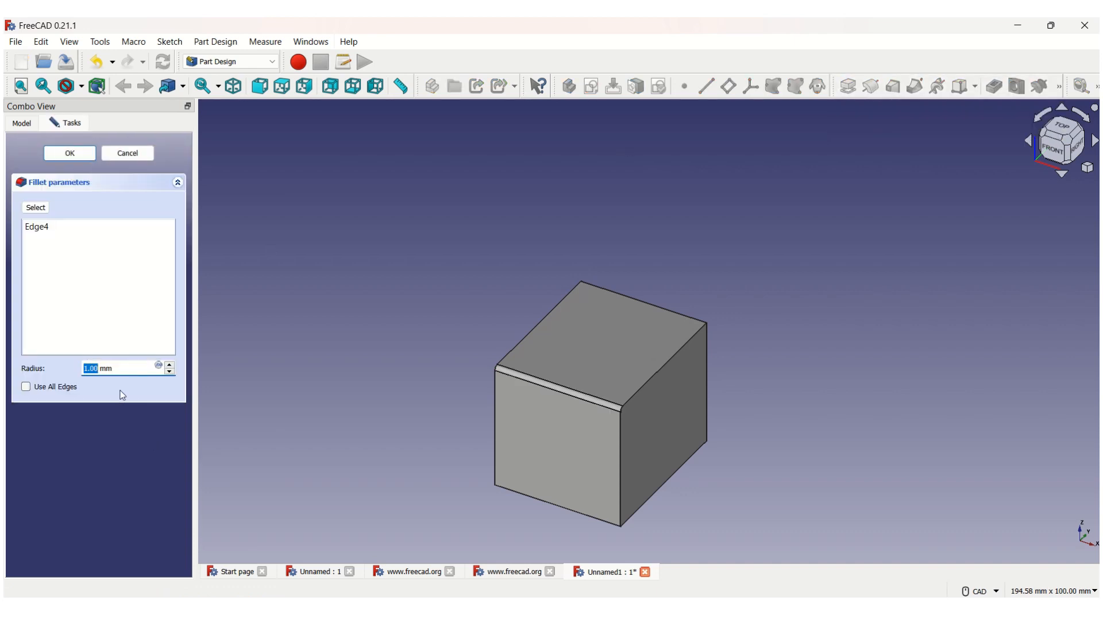
pyautogui.click(170, 365)
pyautogui.click(170, 365)
pyautogui.click(169, 365)
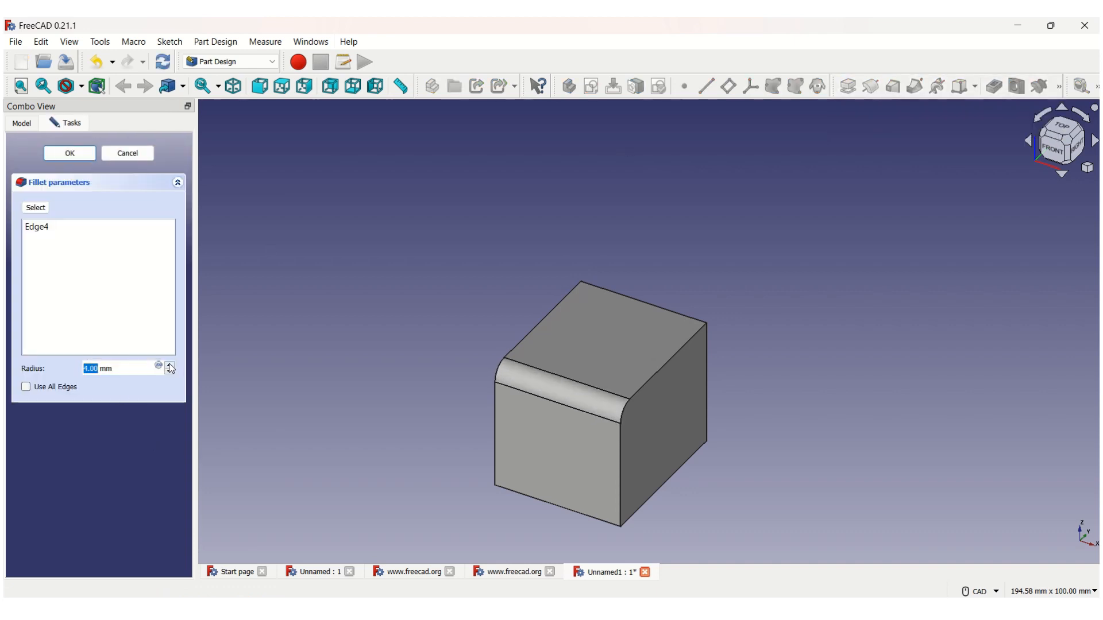
pyautogui.click(169, 365)
pyautogui.click(169, 365)
pyautogui.click(169, 365)
pyautogui.click(170, 364)
pyautogui.click(170, 365)
pyautogui.click(170, 365)
pyautogui.click(169, 365)
pyautogui.click(169, 365)
pyautogui.click(170, 366)
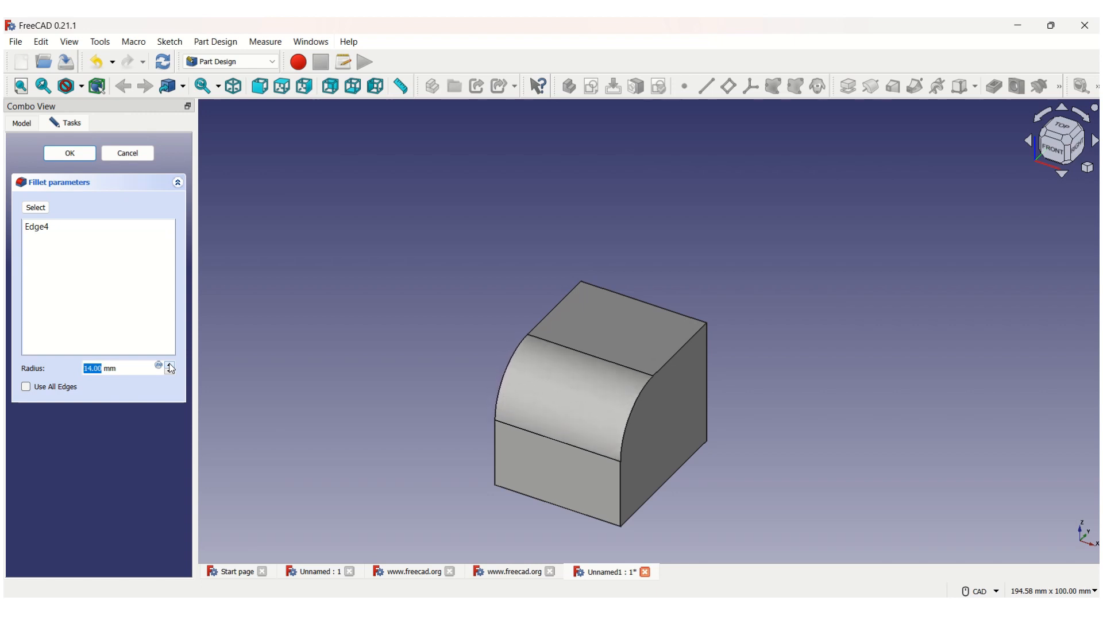
pyautogui.click(169, 366)
pyautogui.click(170, 365)
pyautogui.click(170, 365)
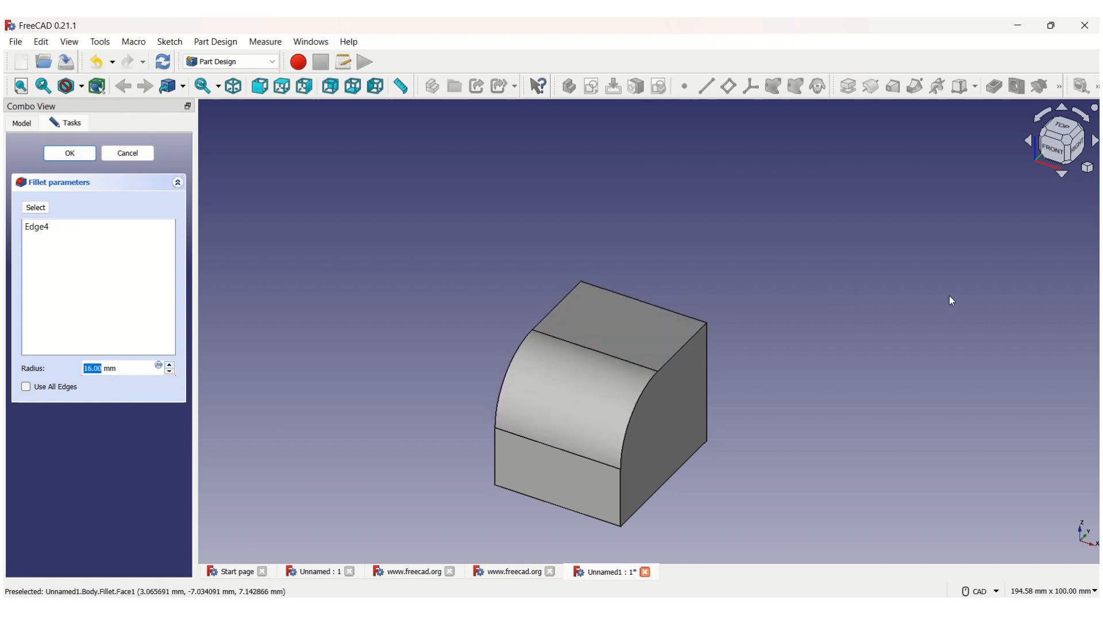
# Check the fillet from the top view, set its radius to 18 mm and apply it
pyautogui.click(1070, 128)
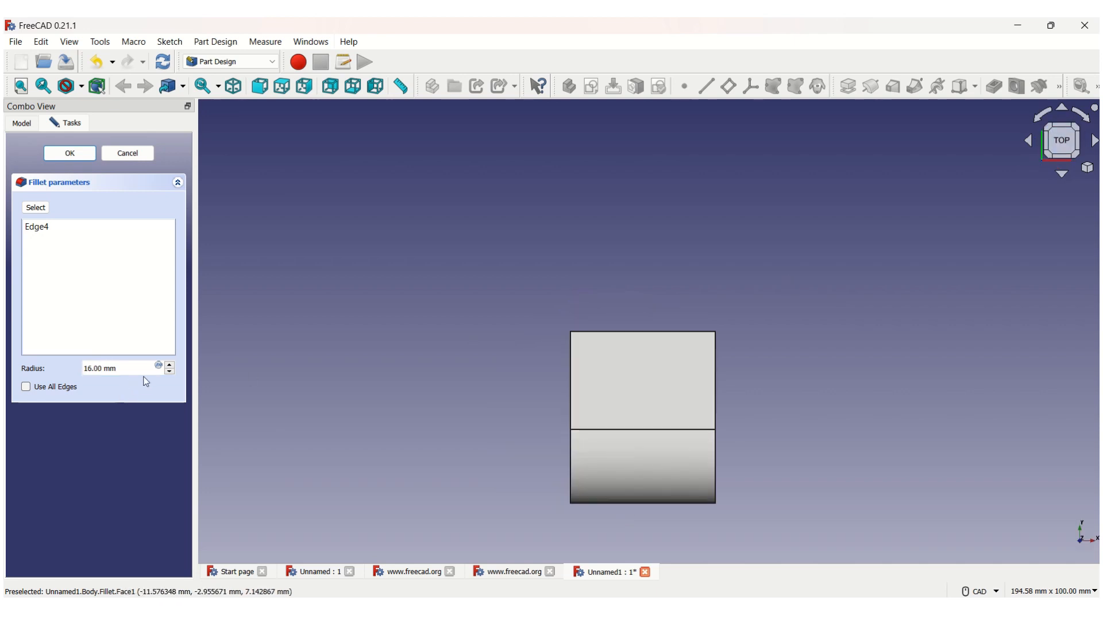
pyautogui.click(170, 372)
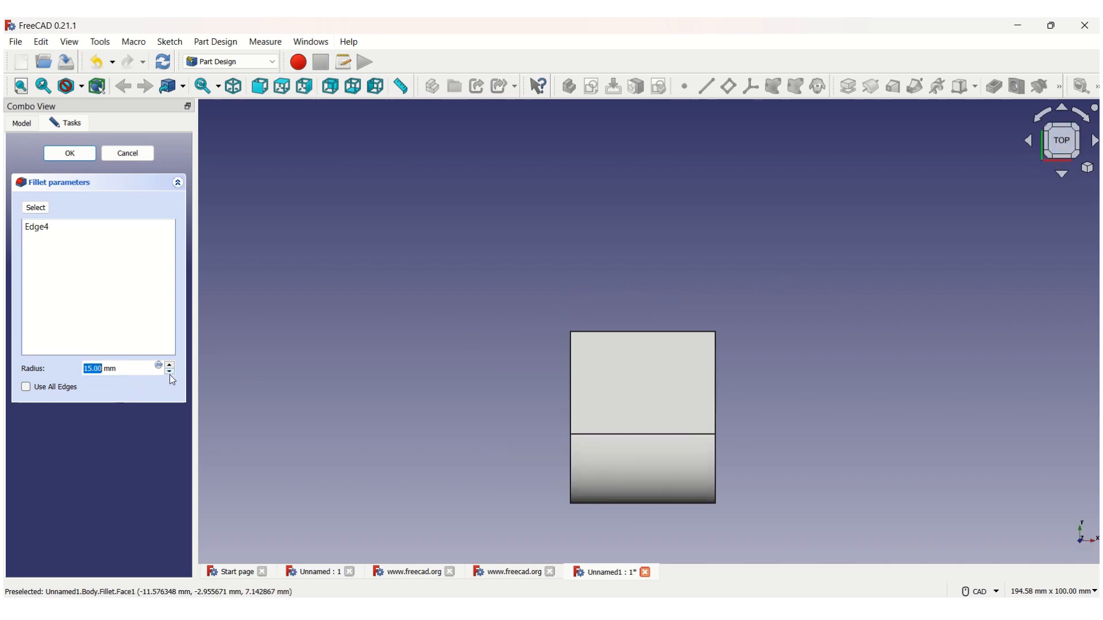
pyautogui.click(170, 373)
pyautogui.click(171, 372)
pyautogui.click(170, 372)
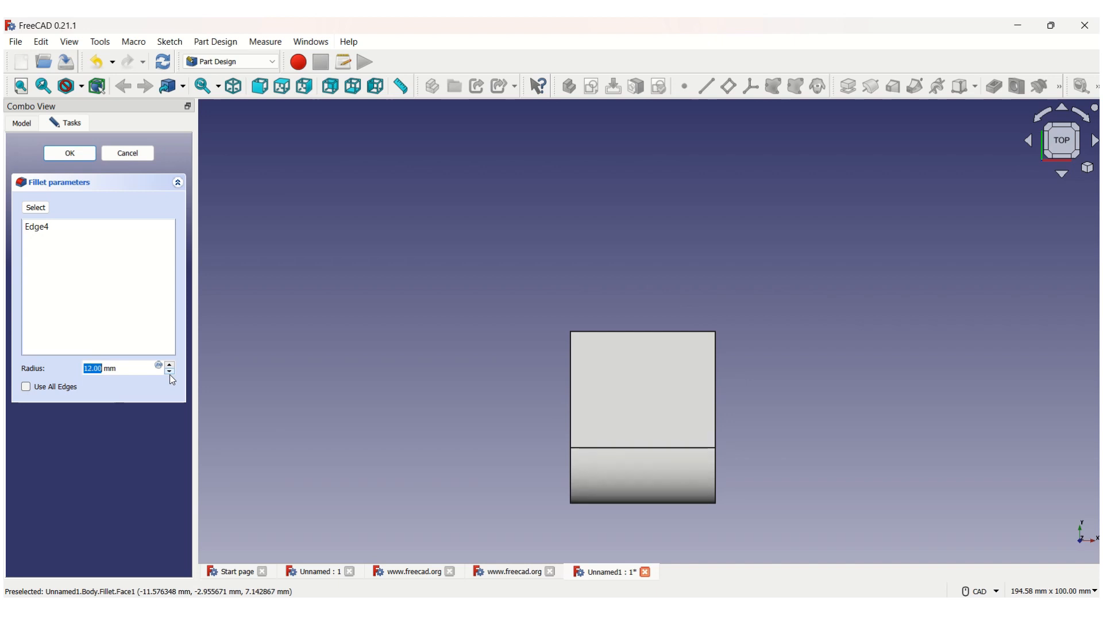
pyautogui.click(170, 366)
pyautogui.click(170, 366)
pyautogui.click(170, 367)
pyautogui.click(170, 366)
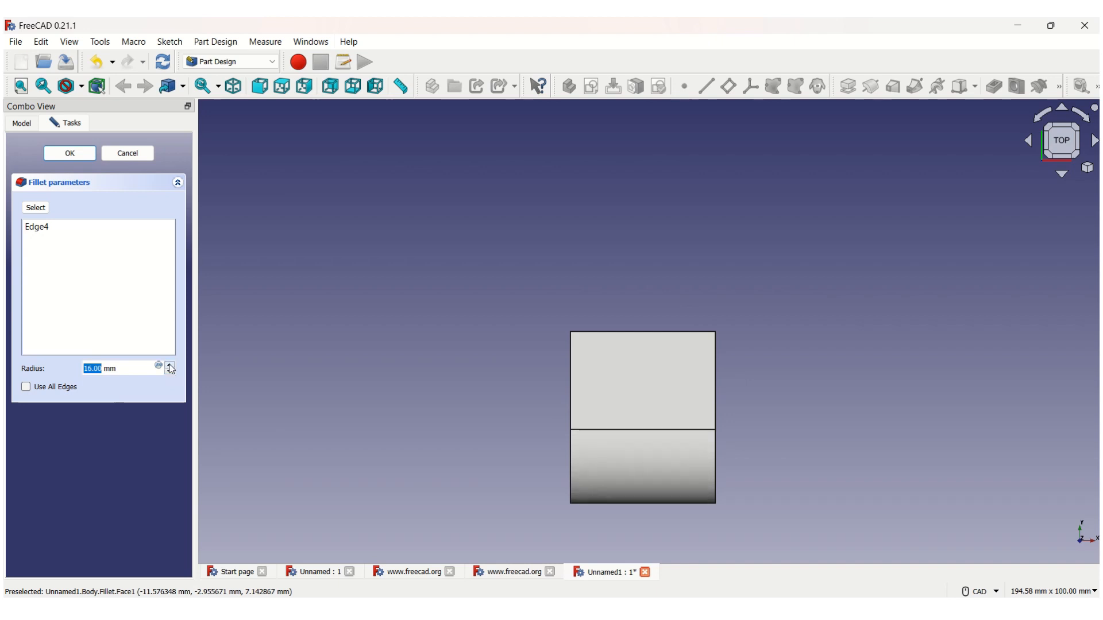
pyautogui.click(170, 366)
pyautogui.click(170, 367)
pyautogui.click(69, 153)
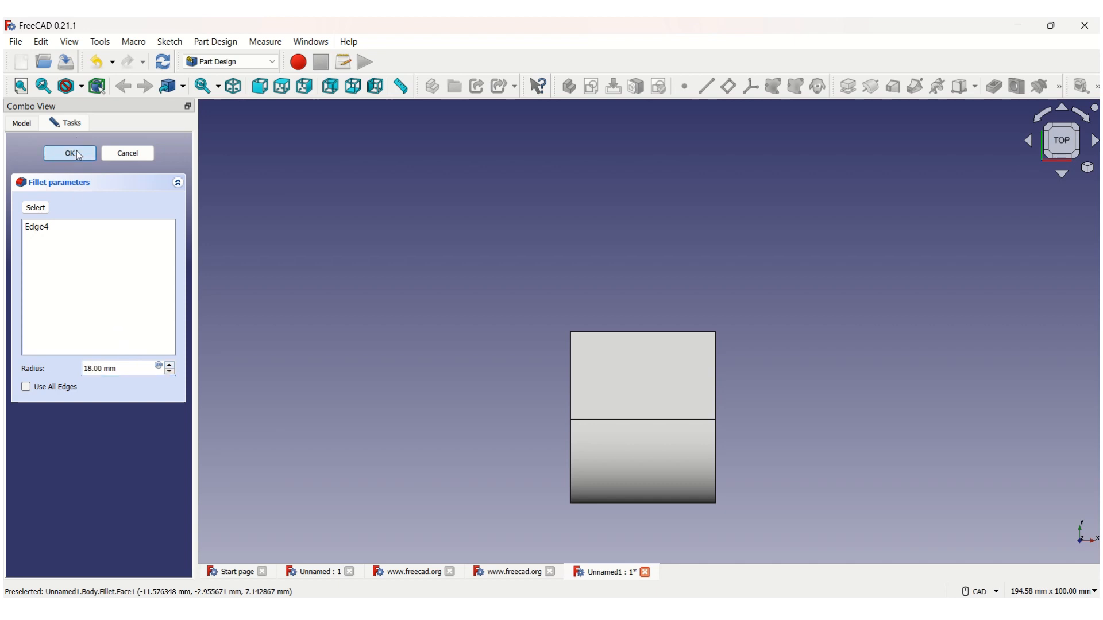
# Fillet the block's top rear edge with an 18 mm radius
pyautogui.click(612, 331)
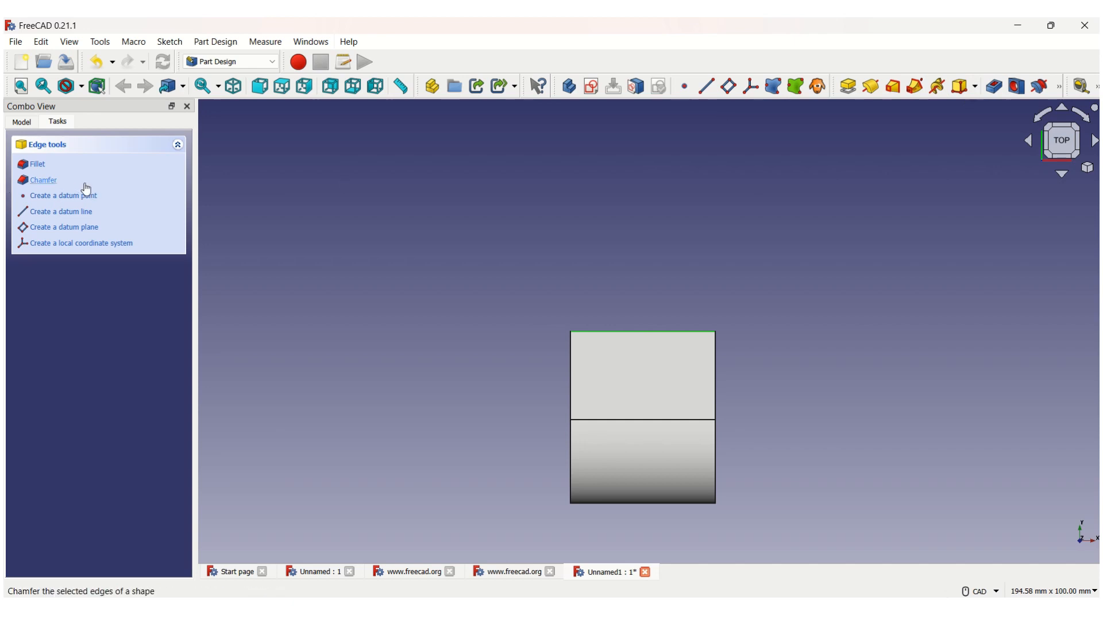
pyautogui.click(39, 167)
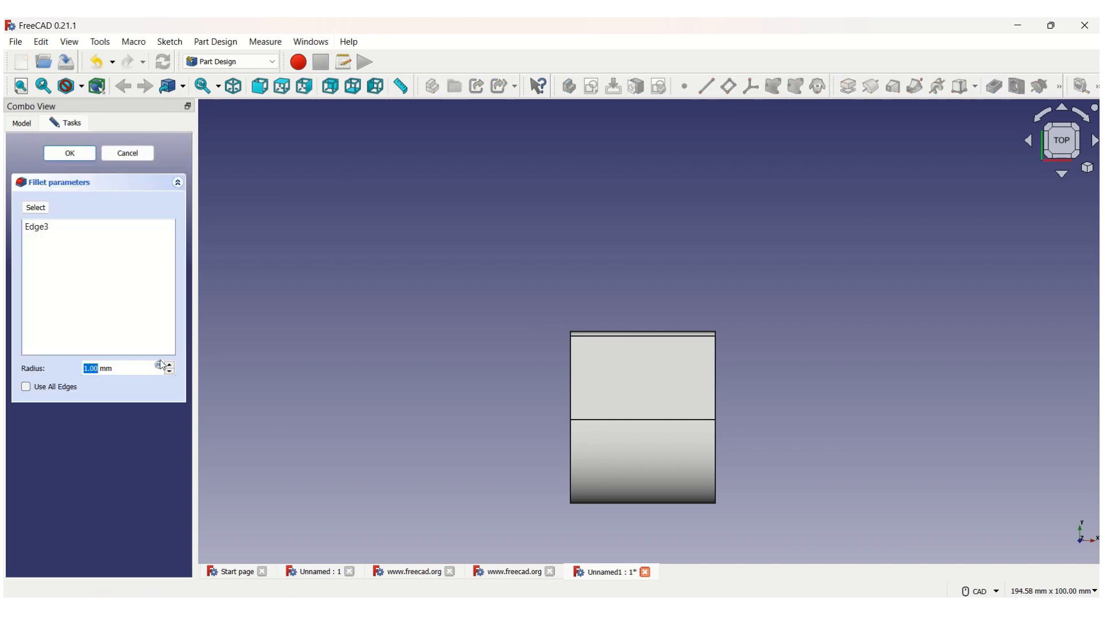
pyautogui.write('18')
pyautogui.click(69, 154)
pyautogui.rightClick(562, 231)
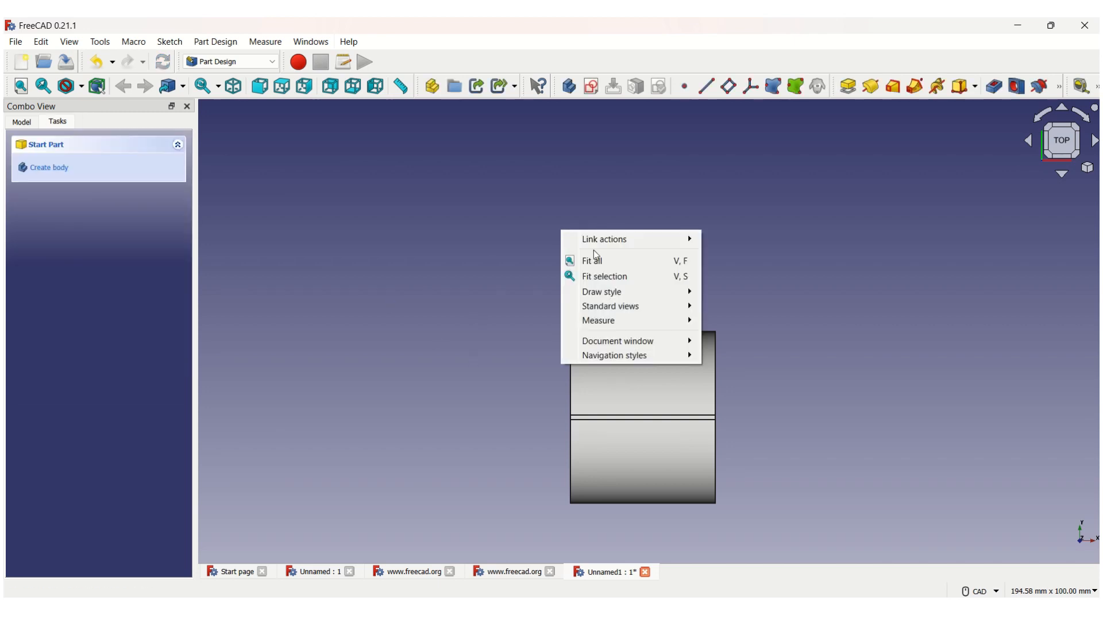
pyautogui.click(228, 123)
# In the isometric view, start a Fillet on the bottom edge of the block's right end face with a 7 mm radius
pyautogui.click(232, 86)
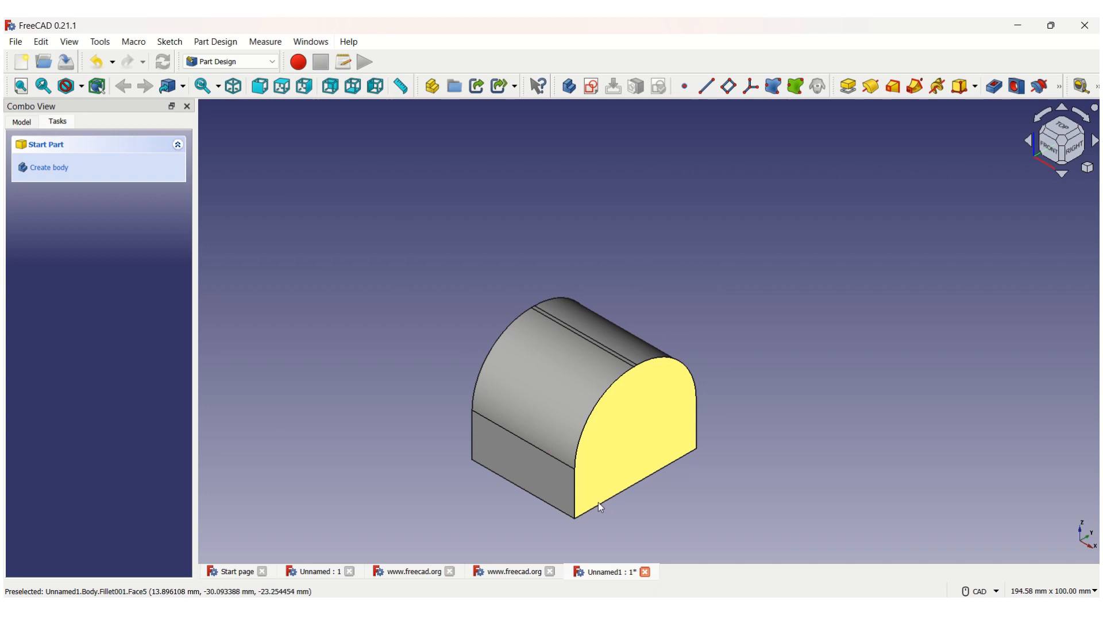
pyautogui.click(621, 495)
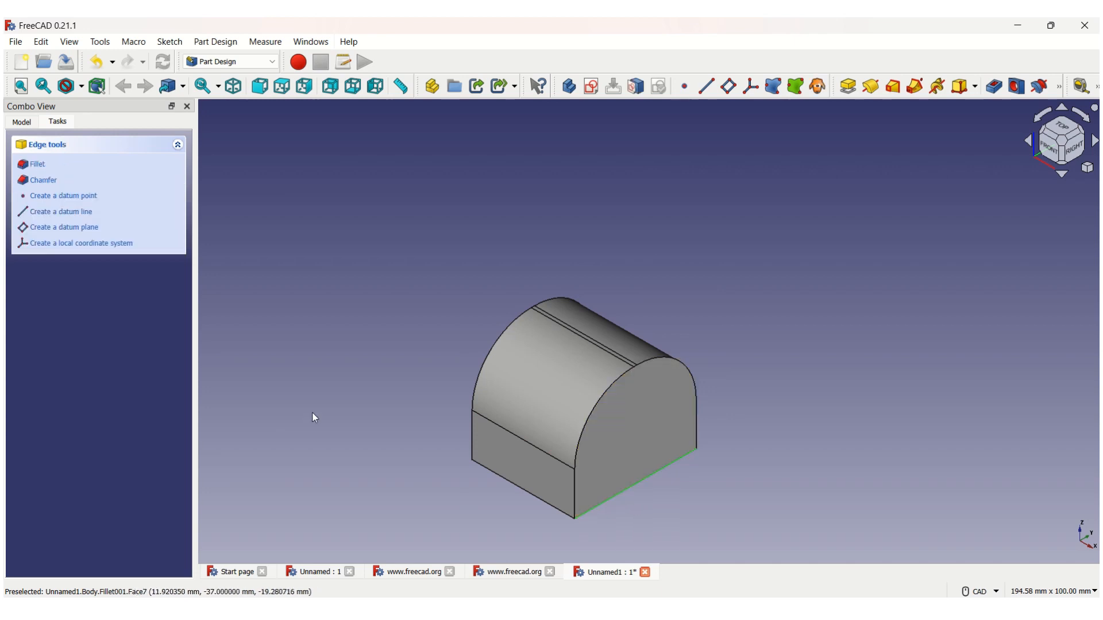
pyautogui.click(45, 165)
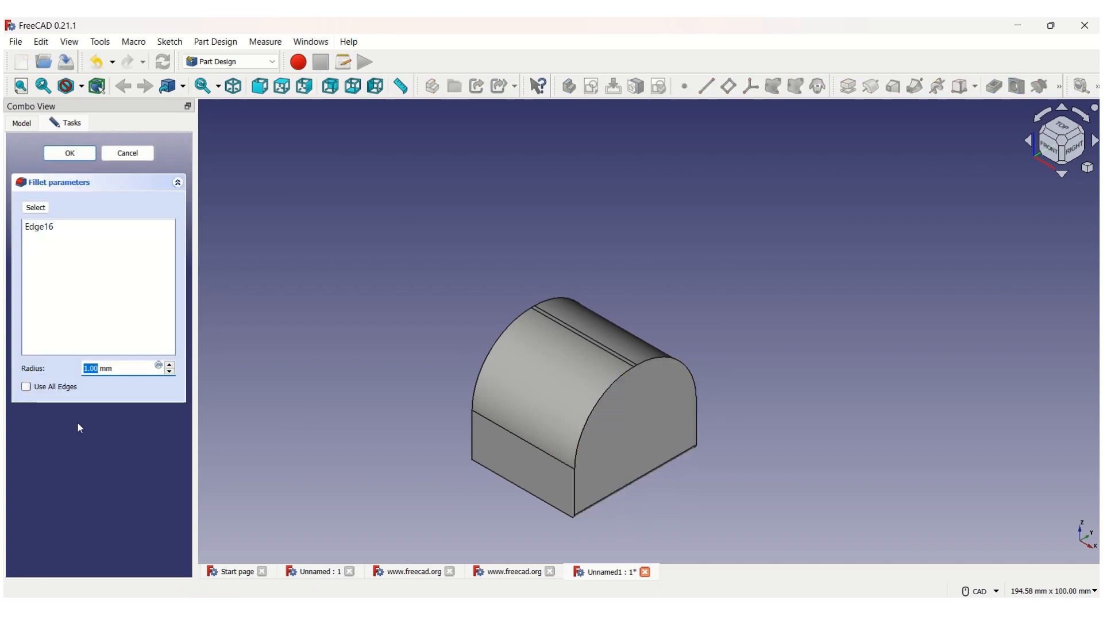
pyautogui.write('7')
pyautogui.click(106, 327)
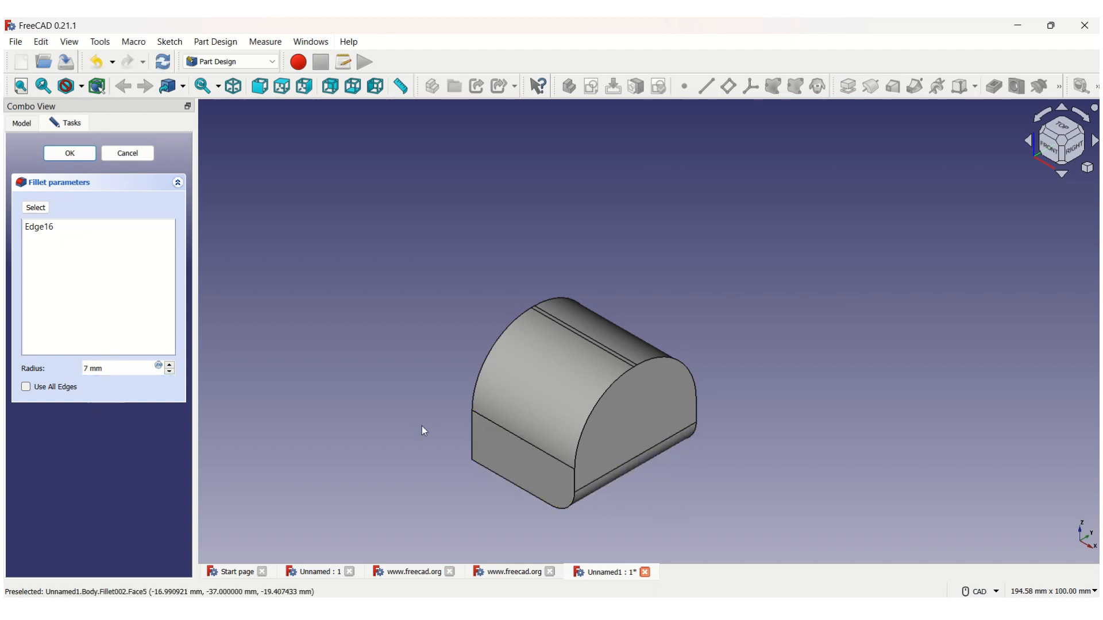
# Increase the radius of the right bottom edge fillet to 31 mm and apply it
pyautogui.click(169, 366)
pyautogui.click(169, 366)
pyautogui.click(170, 366)
pyautogui.click(171, 366)
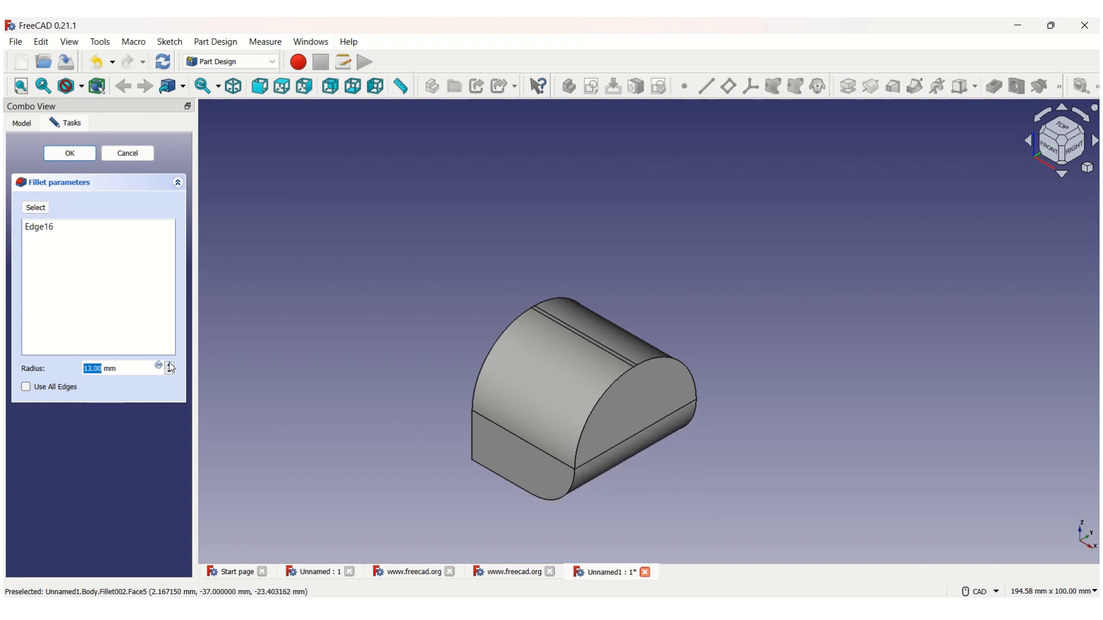
pyautogui.click(170, 366)
pyautogui.click(170, 366)
pyautogui.click(170, 366)
pyautogui.click(170, 366)
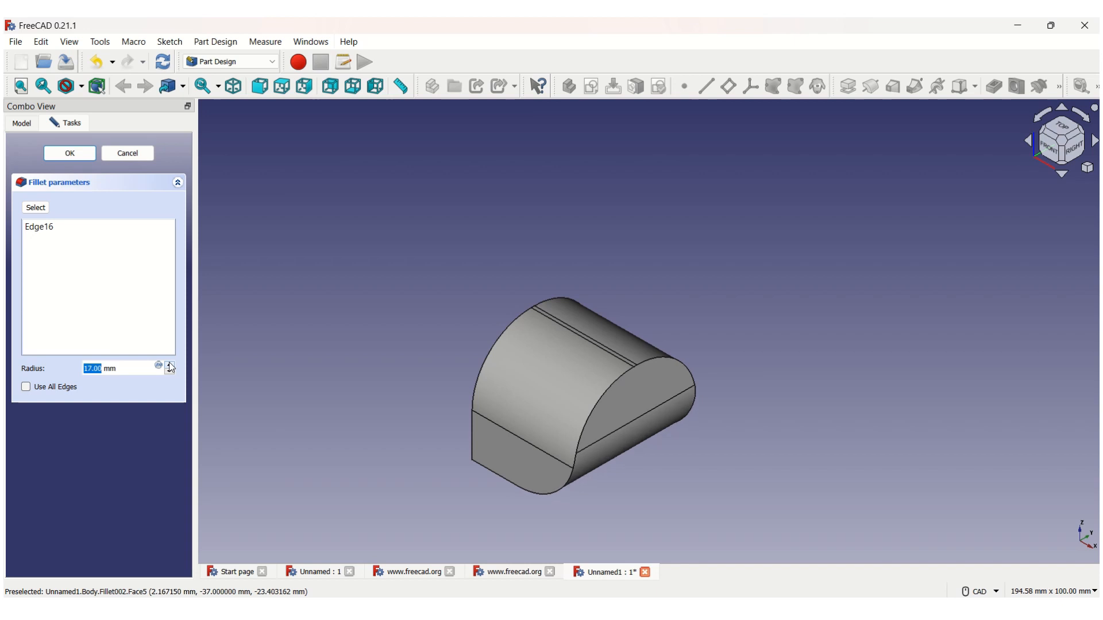
pyautogui.click(170, 366)
pyautogui.click(170, 366)
pyautogui.click(170, 366)
pyautogui.click(170, 366)
pyautogui.click(170, 366)
pyautogui.click(170, 366)
pyautogui.click(170, 366)
pyautogui.click(170, 366)
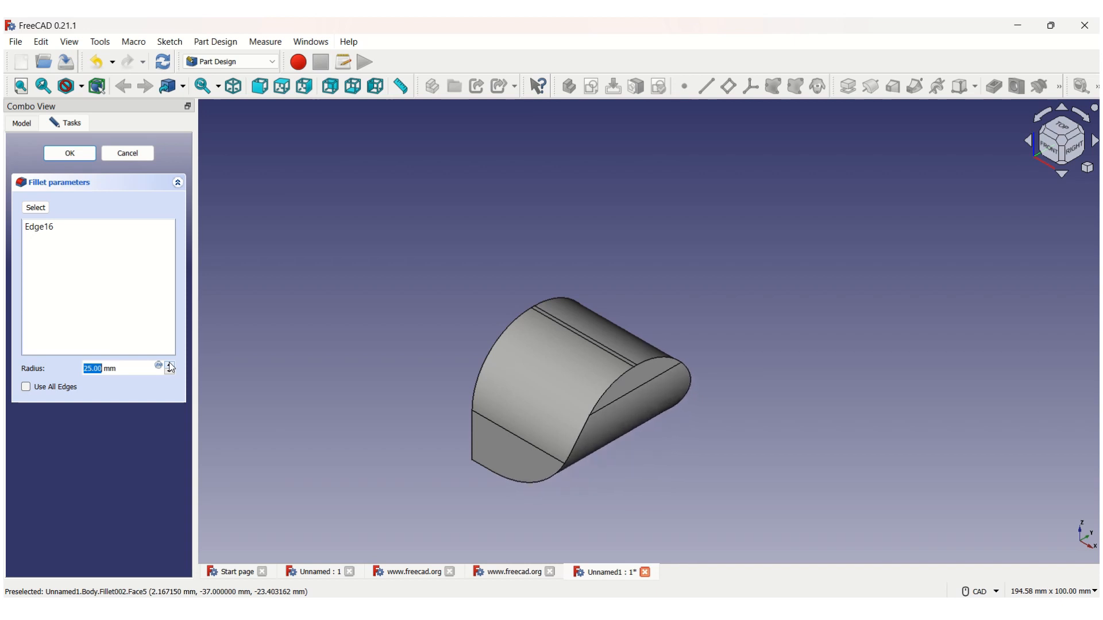
pyautogui.click(170, 366)
pyautogui.click(170, 365)
pyautogui.click(170, 366)
pyautogui.click(170, 366)
pyautogui.click(170, 366)
pyautogui.click(170, 366)
pyautogui.click(170, 366)
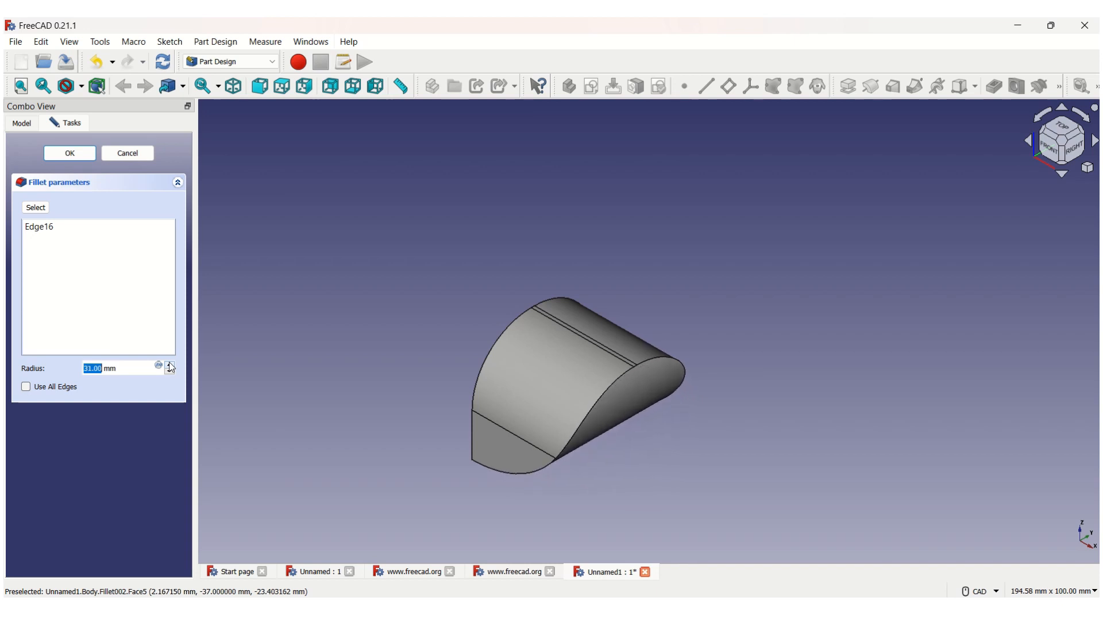
pyautogui.click(170, 366)
pyautogui.click(170, 374)
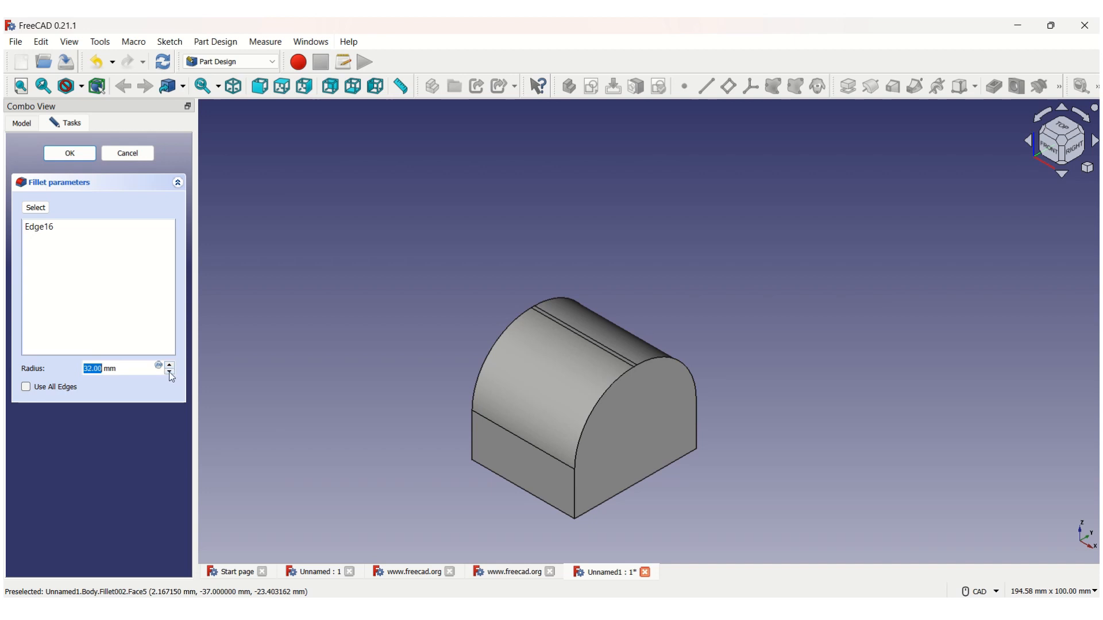
pyautogui.click(170, 374)
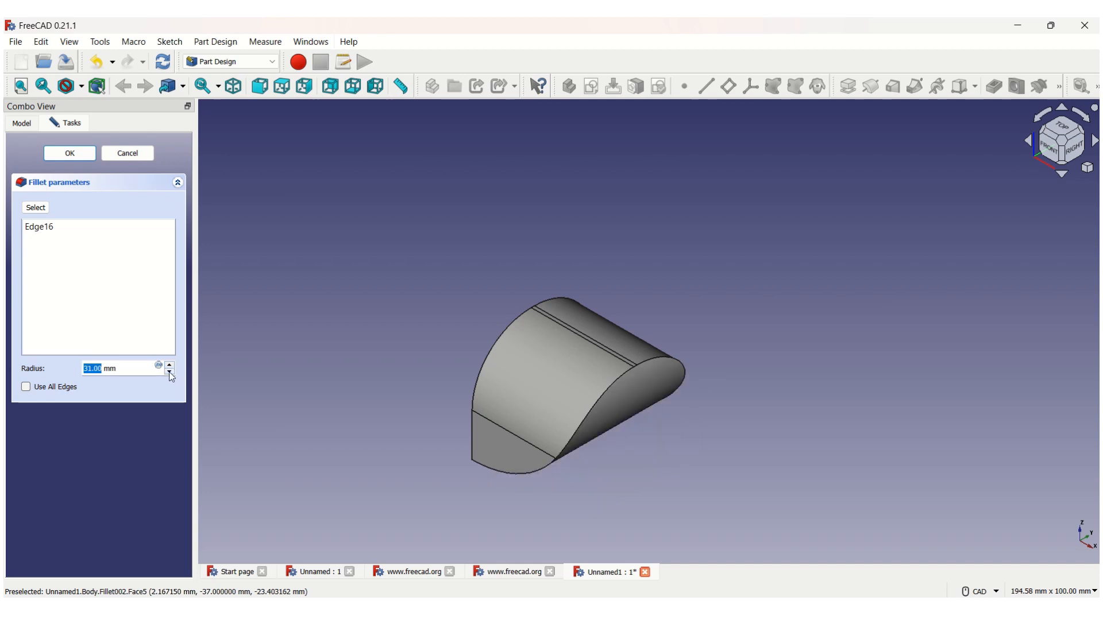
pyautogui.click(57, 153)
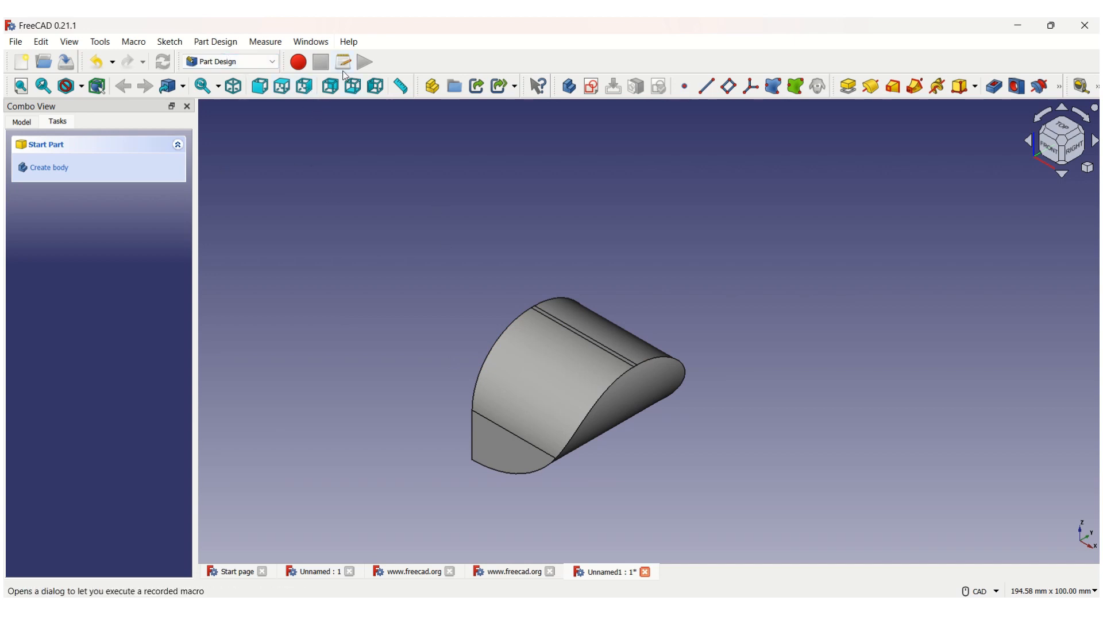
# From the left view, fillet the bottom edge of the left end face with a radius of about 10 mm, then restore the isometric view
pyautogui.click(377, 88)
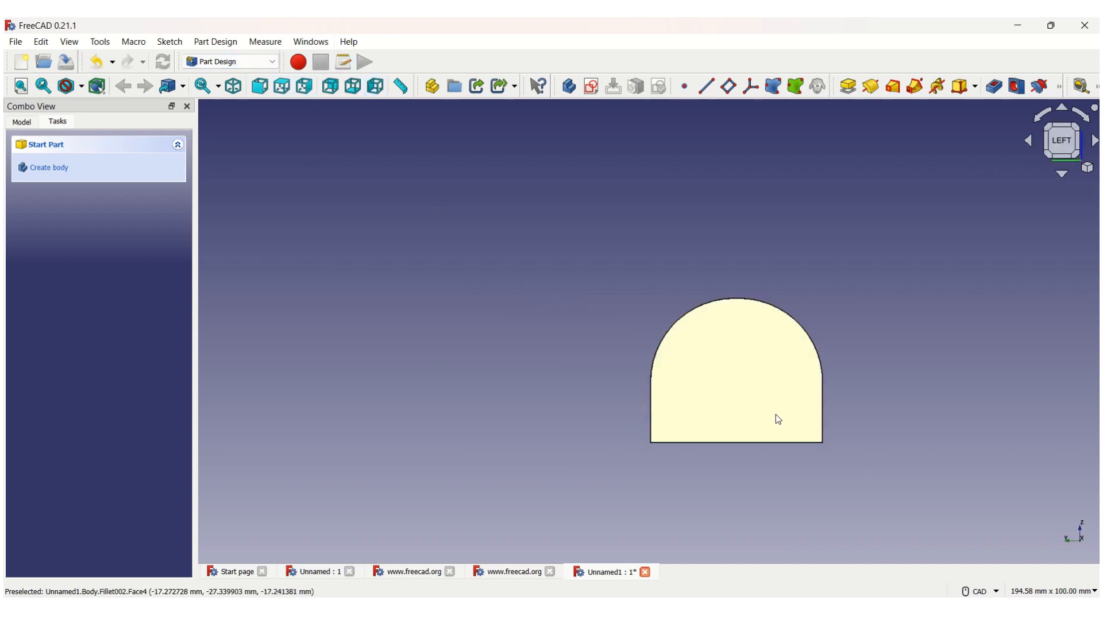
pyautogui.click(756, 443)
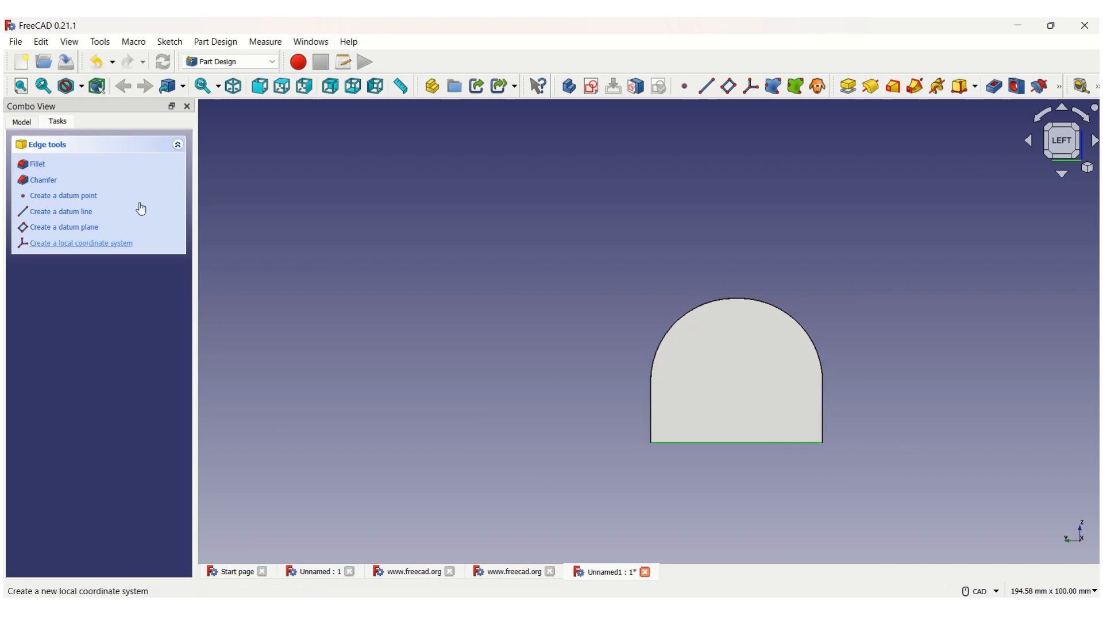
pyautogui.click(38, 164)
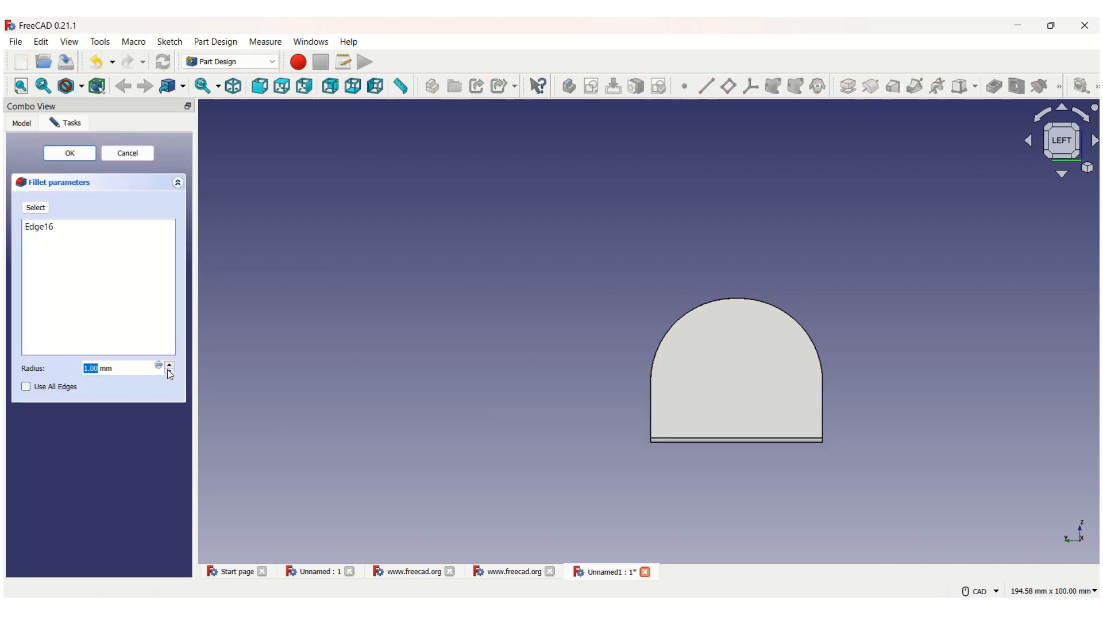
pyautogui.scroll(9, 170, 369)
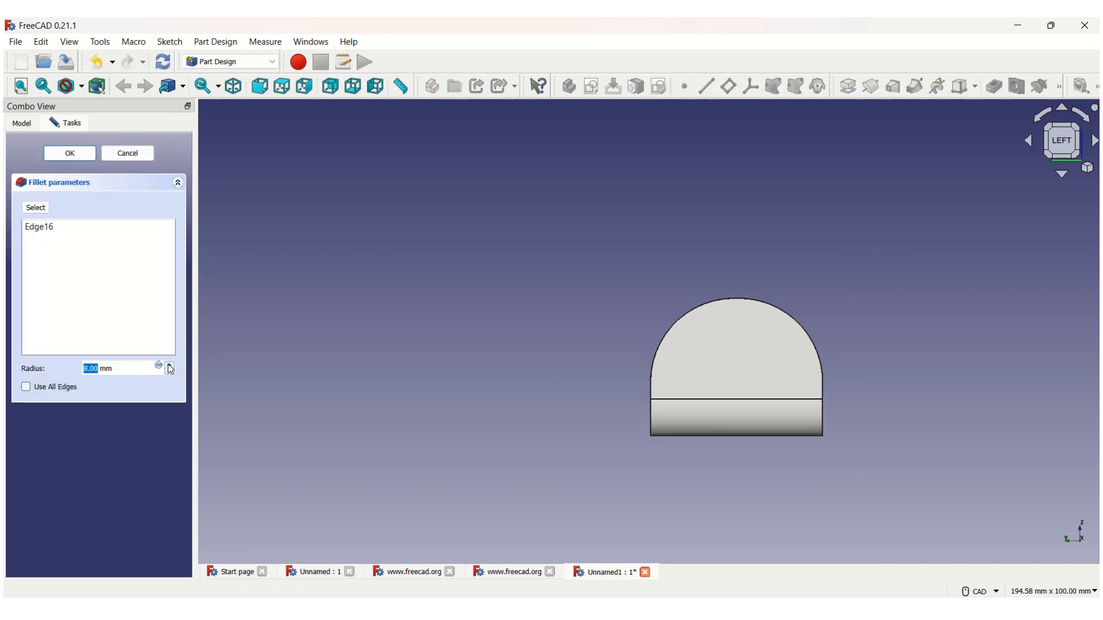
pyautogui.scroll(2, 170, 370)
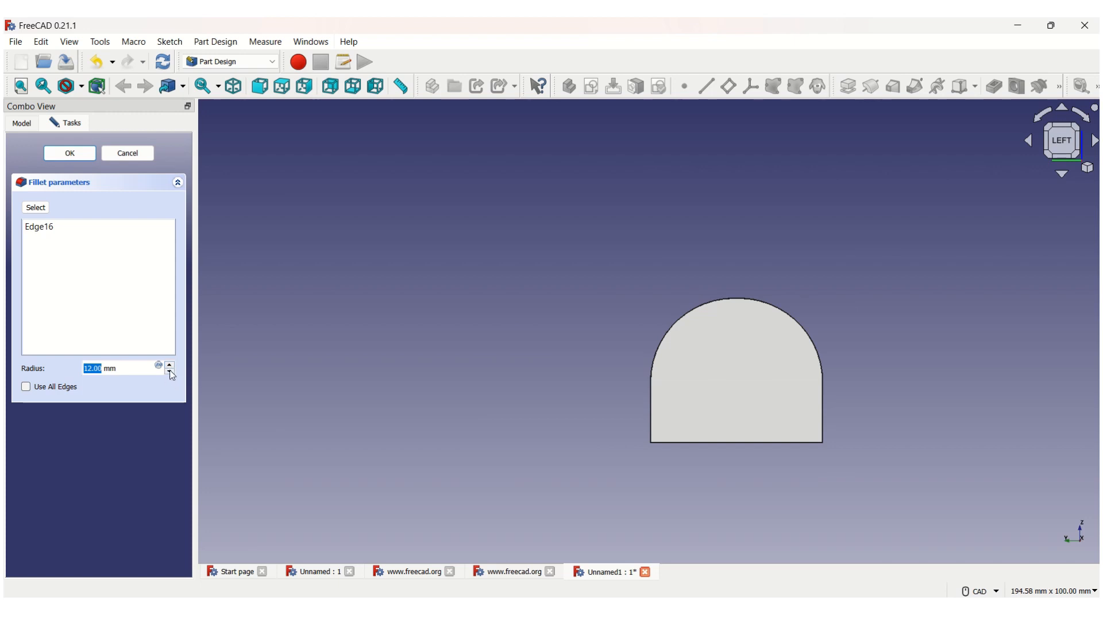
pyautogui.scroll(-3, 172, 375)
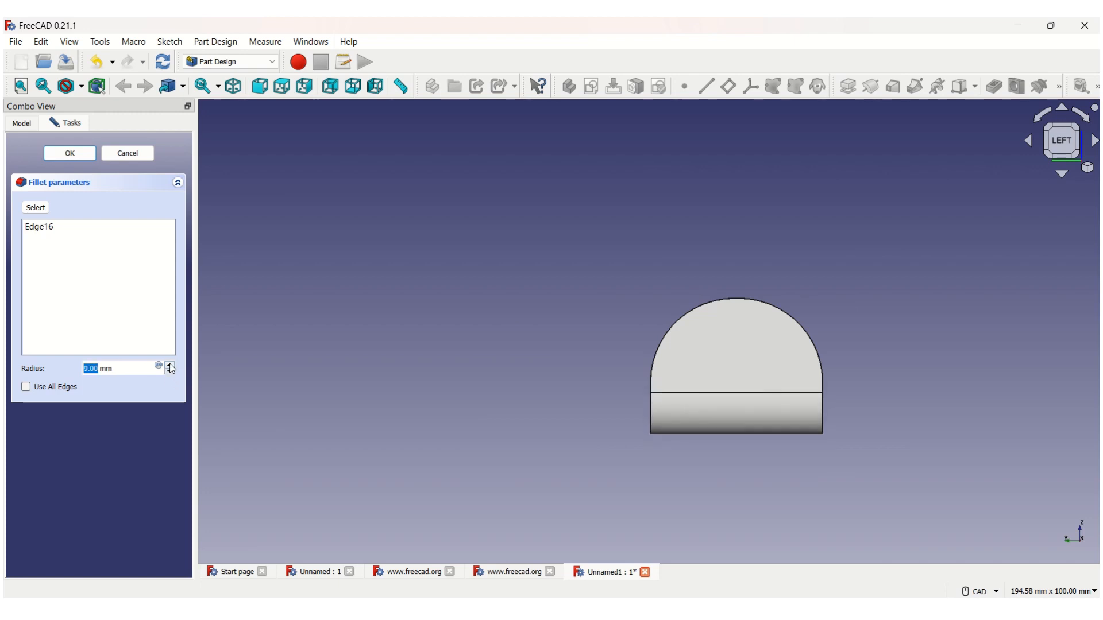
pyautogui.click(84, 154)
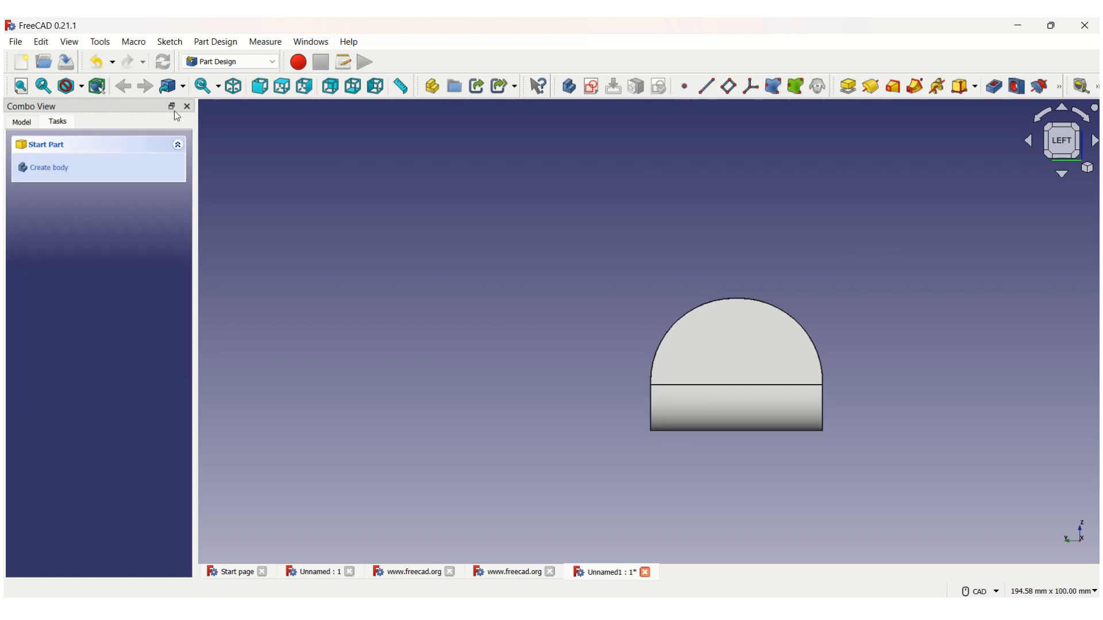
pyautogui.click(228, 91)
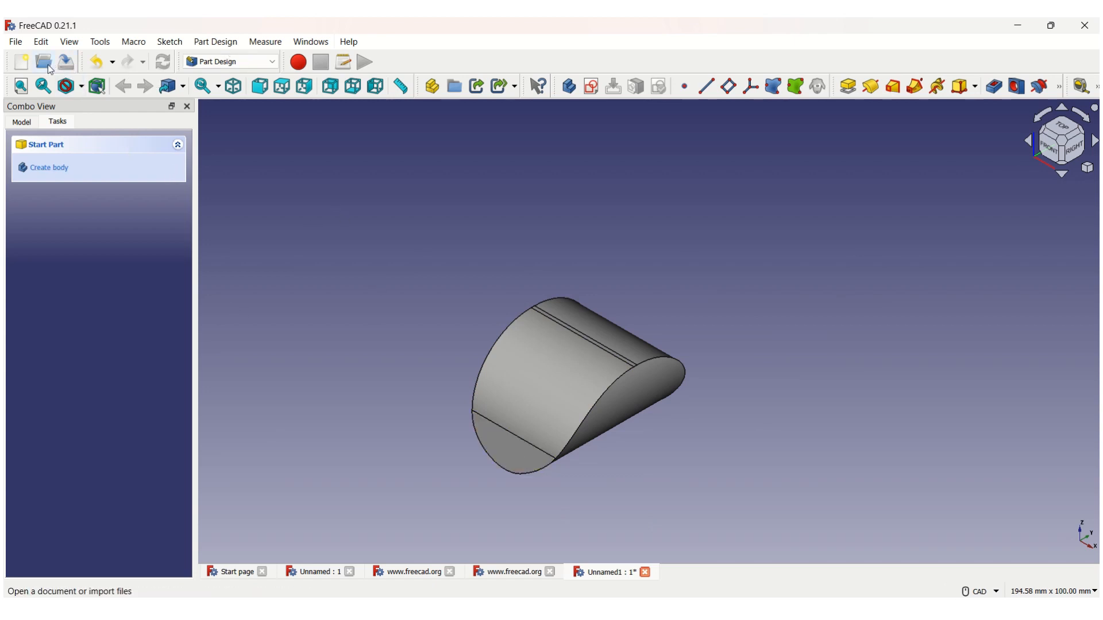
# Create a new empty document
pyautogui.click(22, 62)
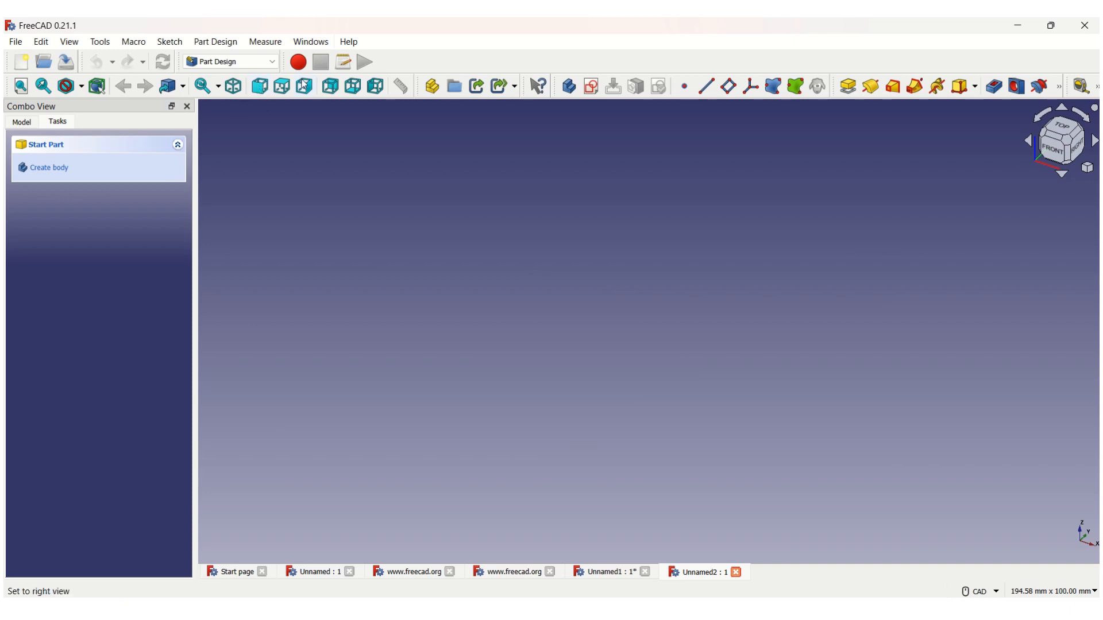
# Create a sketch on the XZ-plane and draw a circle of about 13 mm radius centred at the origin
pyautogui.click(593, 89)
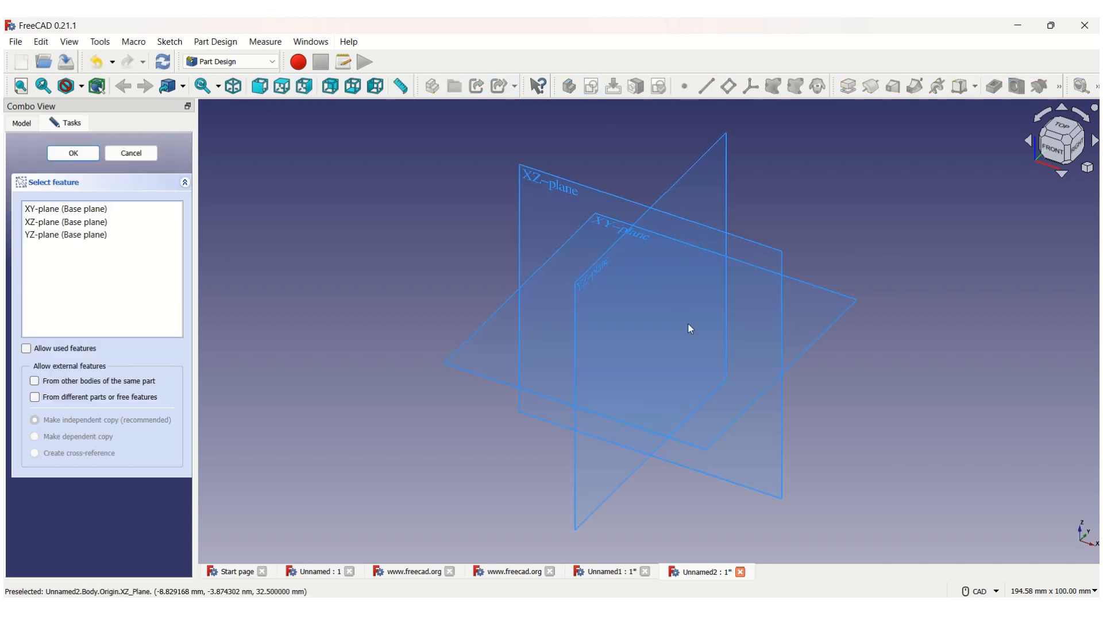
pyautogui.click(549, 185)
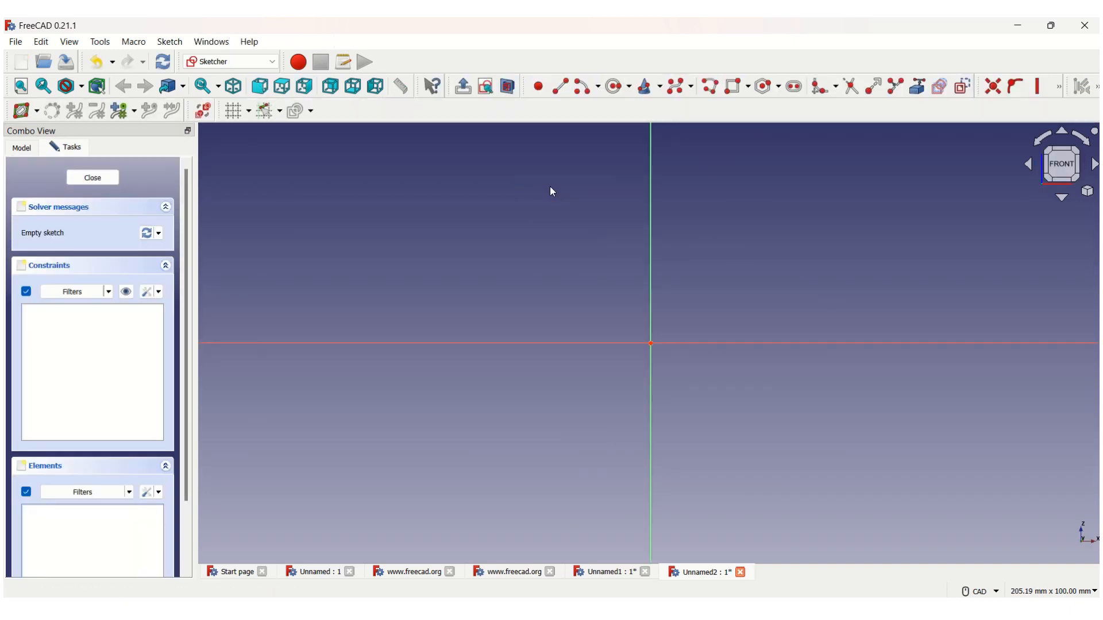
pyautogui.click(614, 86)
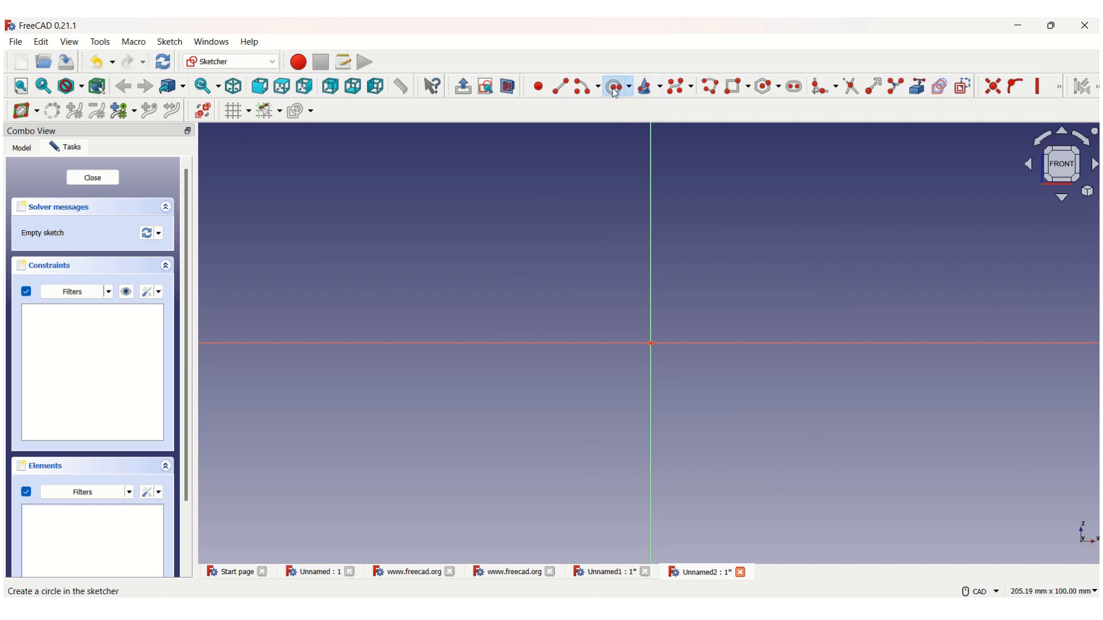
pyautogui.click(651, 343)
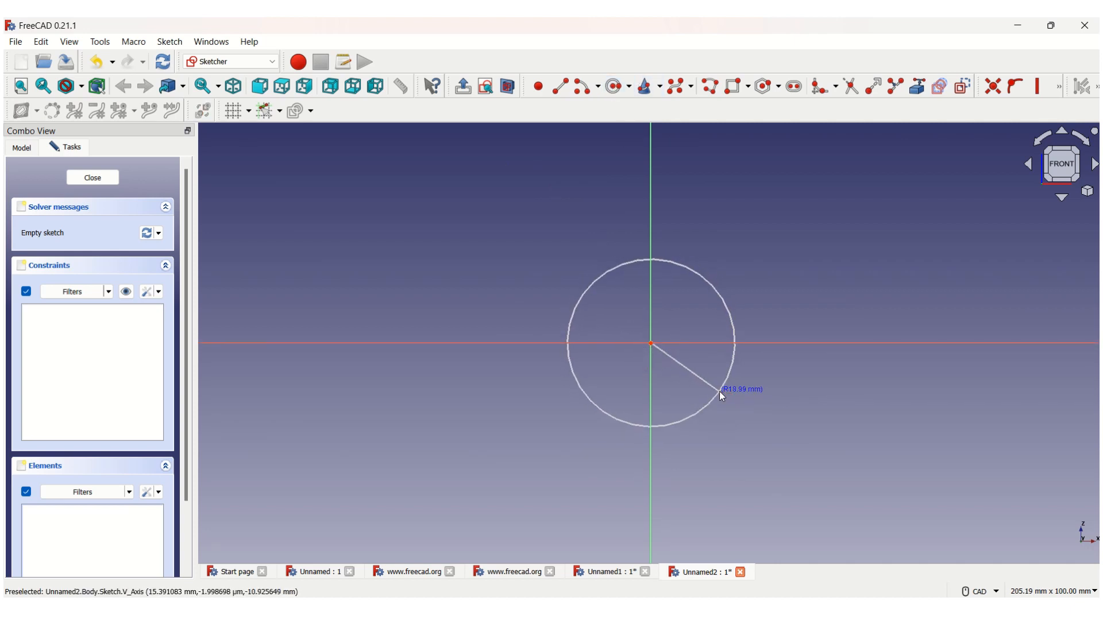
pyautogui.click(695, 385)
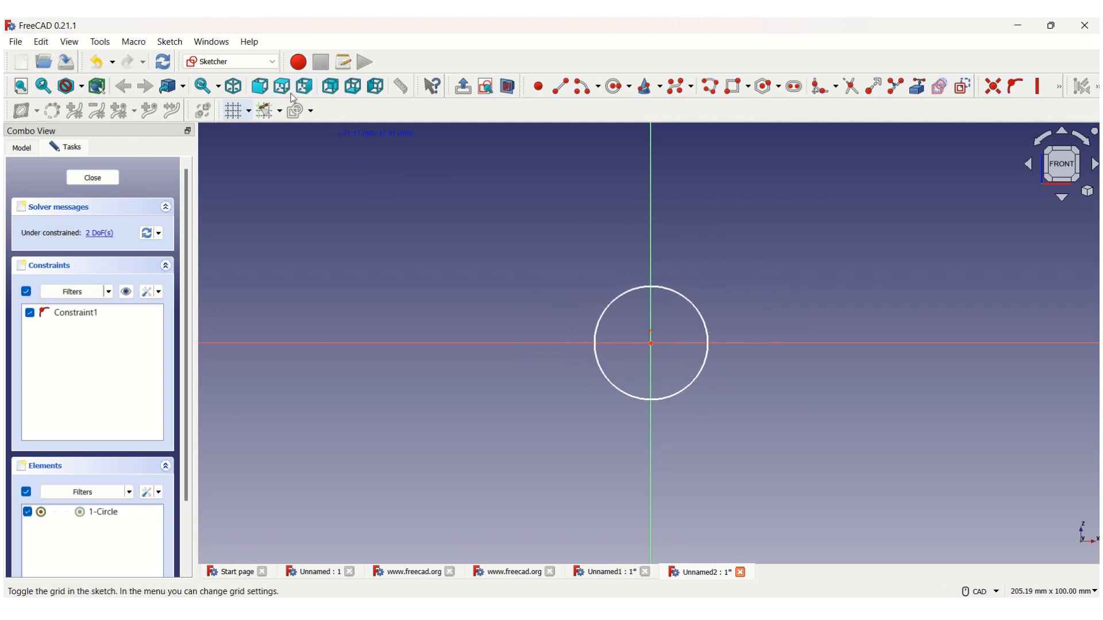
# Draw a vertical line through the circle along the vertical axis and a slanted line from near the circle's top out past its right side
pyautogui.click(561, 86)
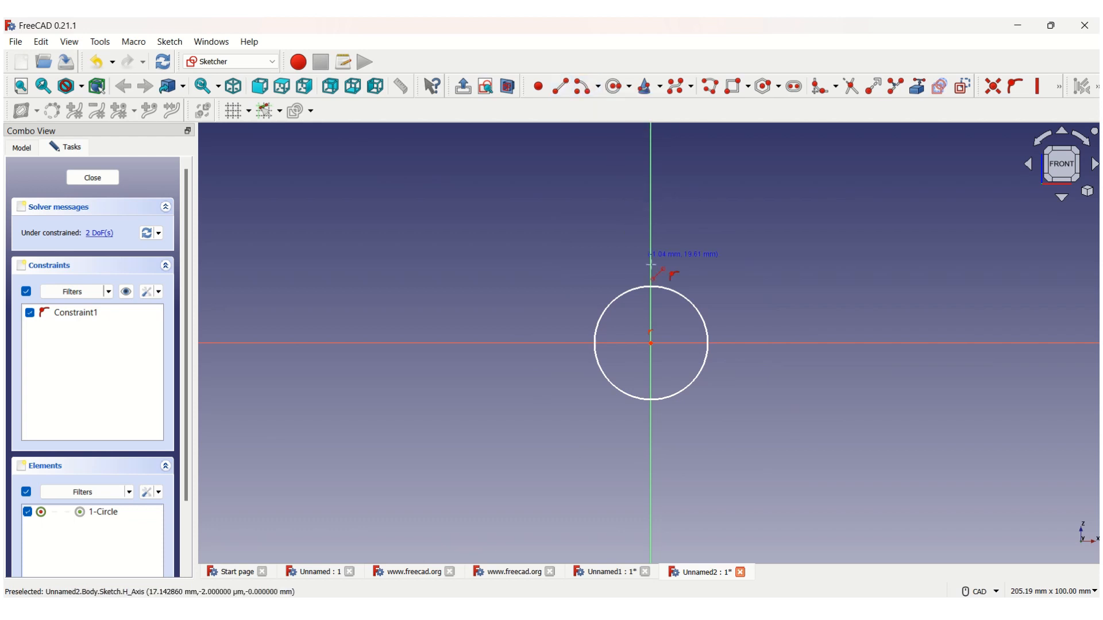
pyautogui.click(653, 283)
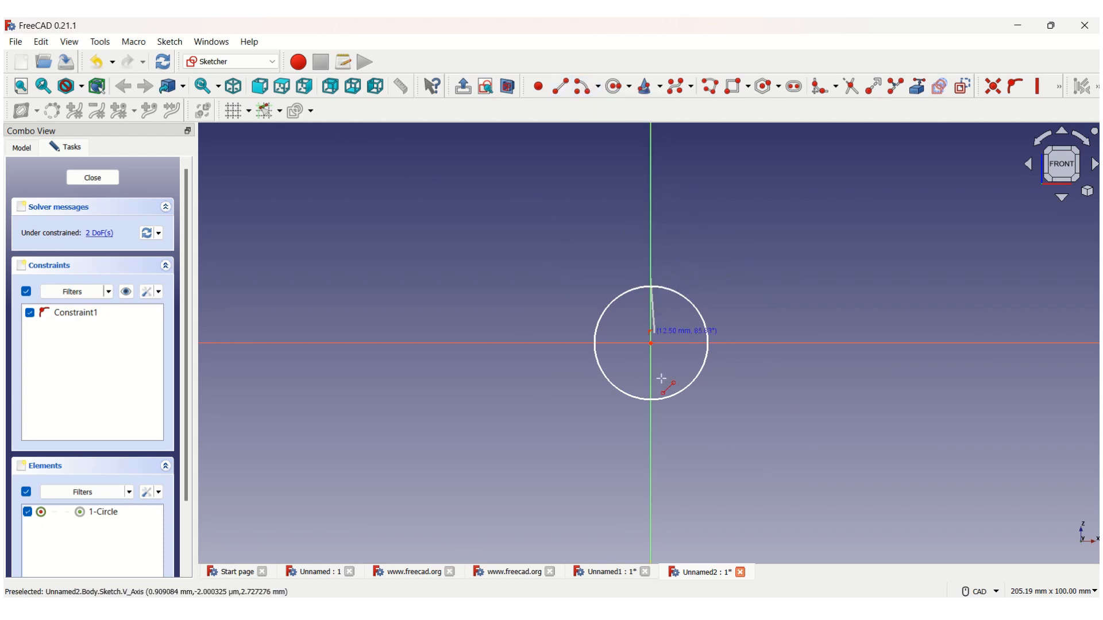
pyautogui.click(651, 430)
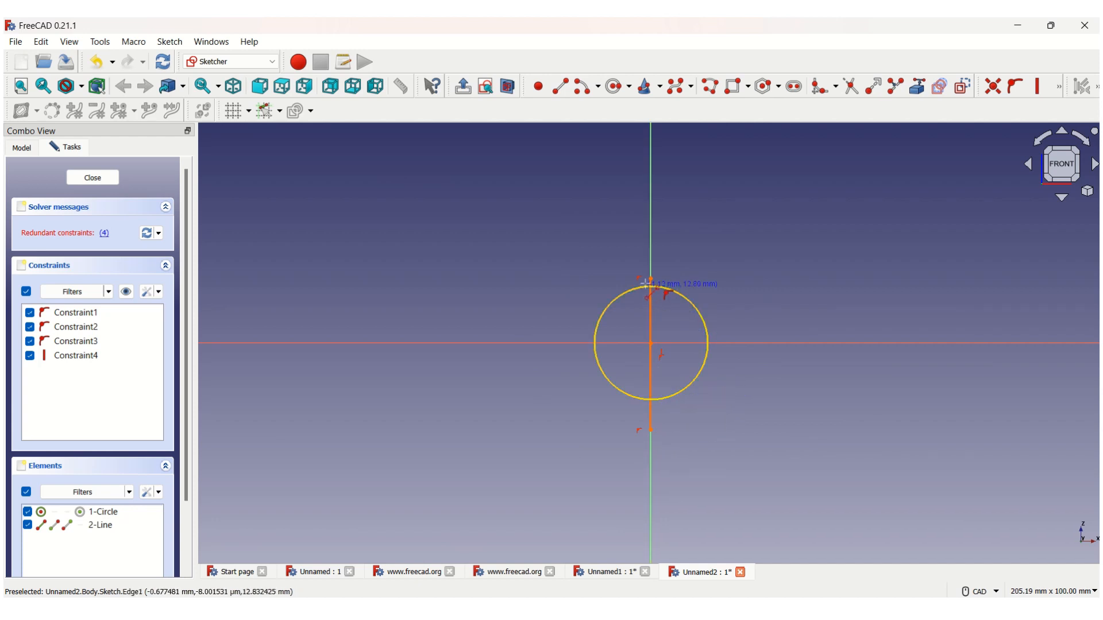
pyautogui.click(663, 288)
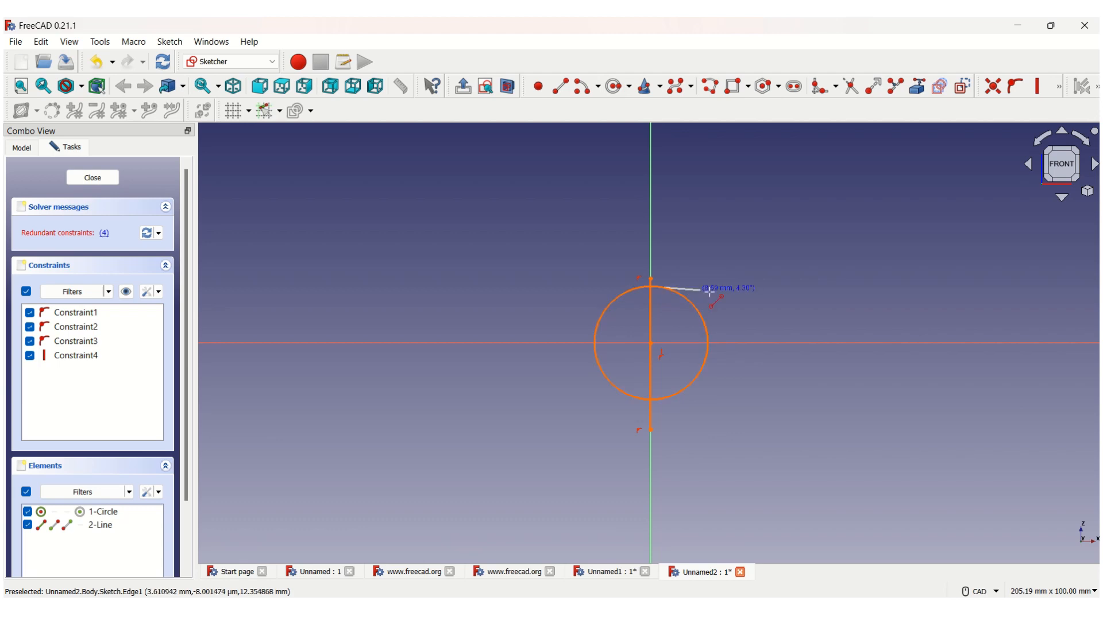
pyautogui.click(747, 317)
pyautogui.press('F1')
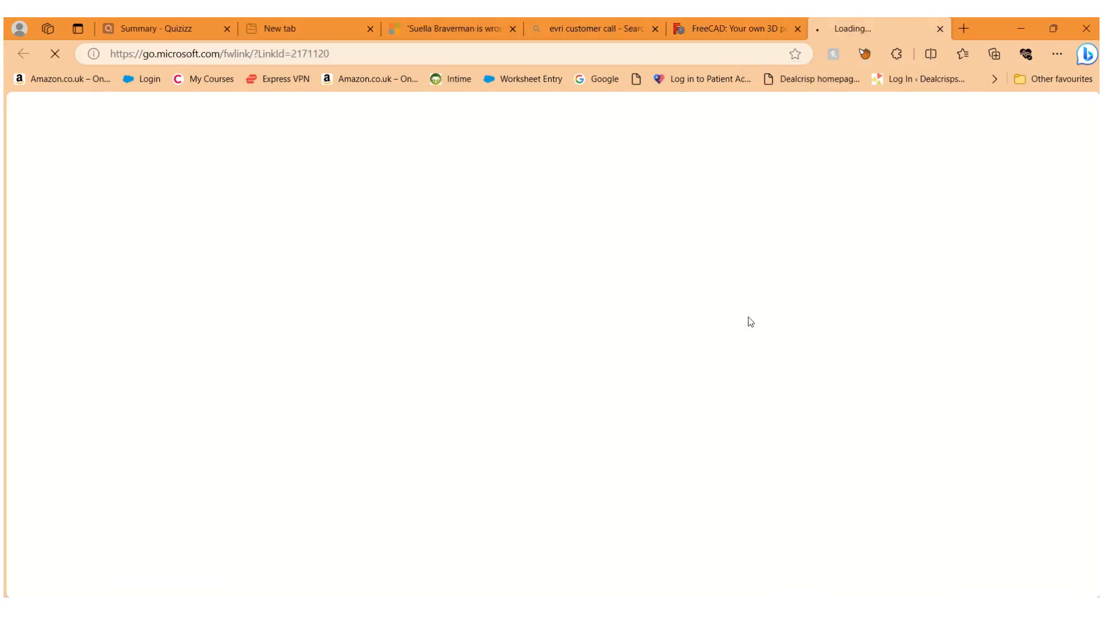
pyautogui.click(940, 28)
pyautogui.click(828, 609)
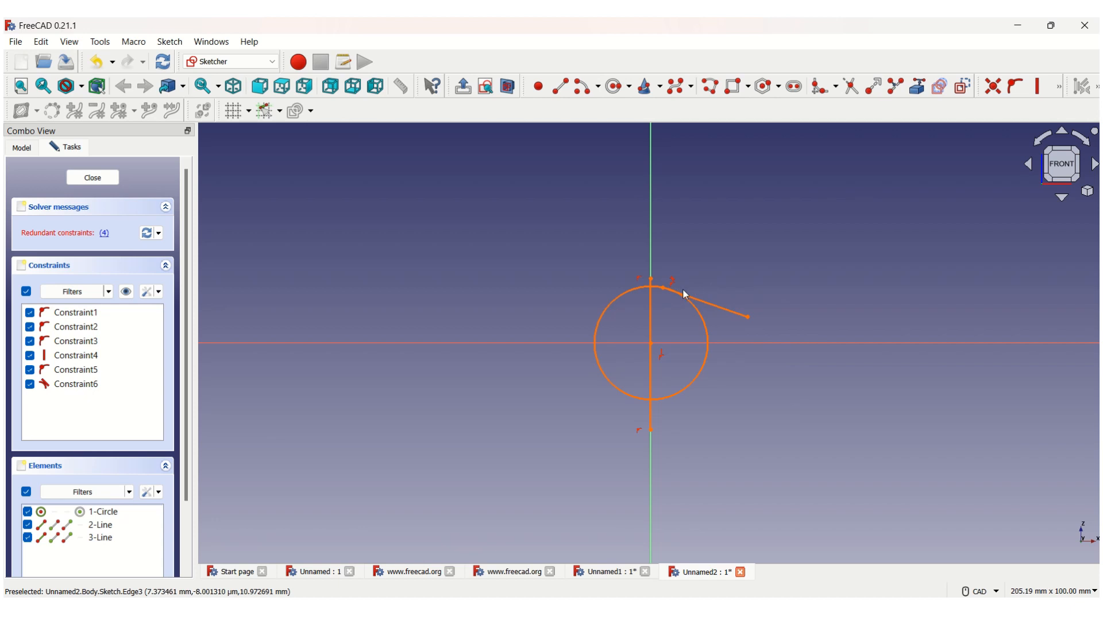
# Leave the sketch and close the report view
pyautogui.press('Escape')
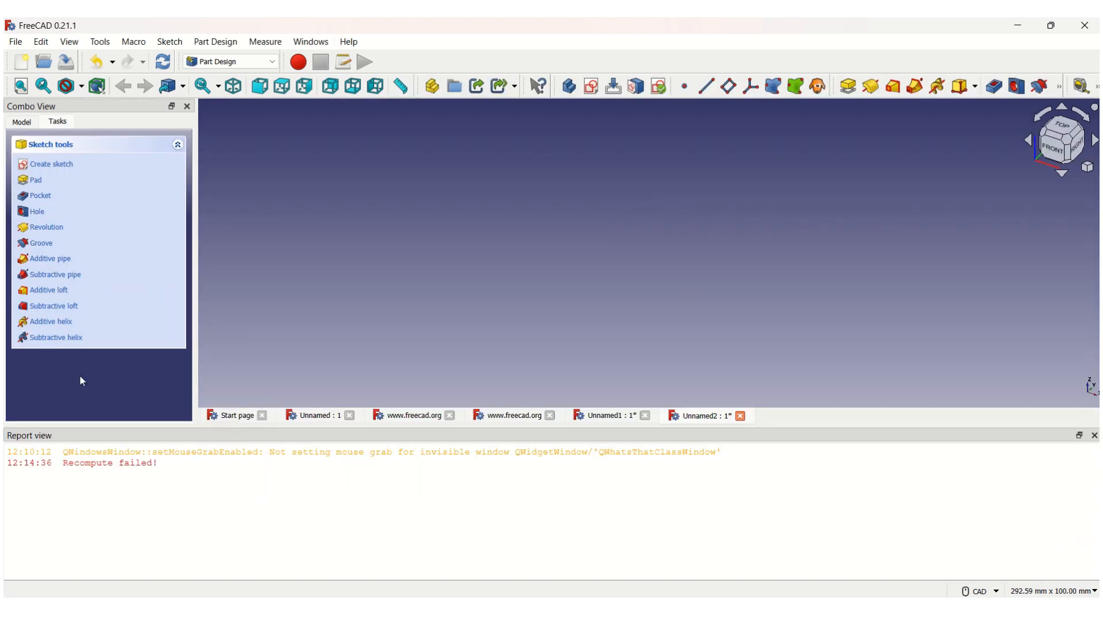
pyautogui.moveTo(75, 453); pyautogui.dragTo(320, 464)
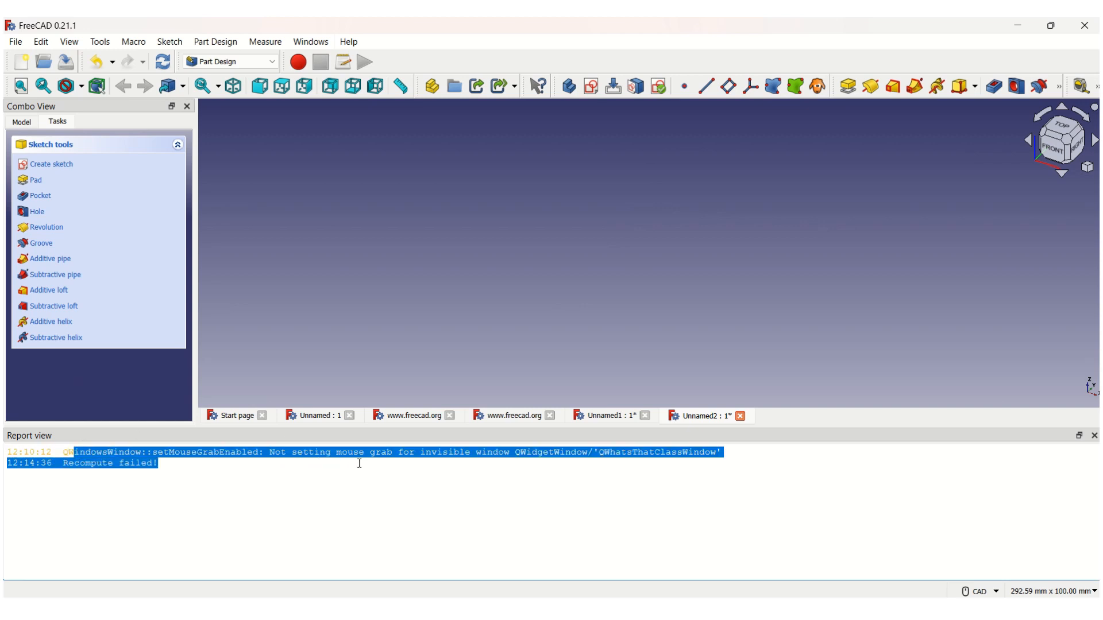
pyautogui.click(1095, 436)
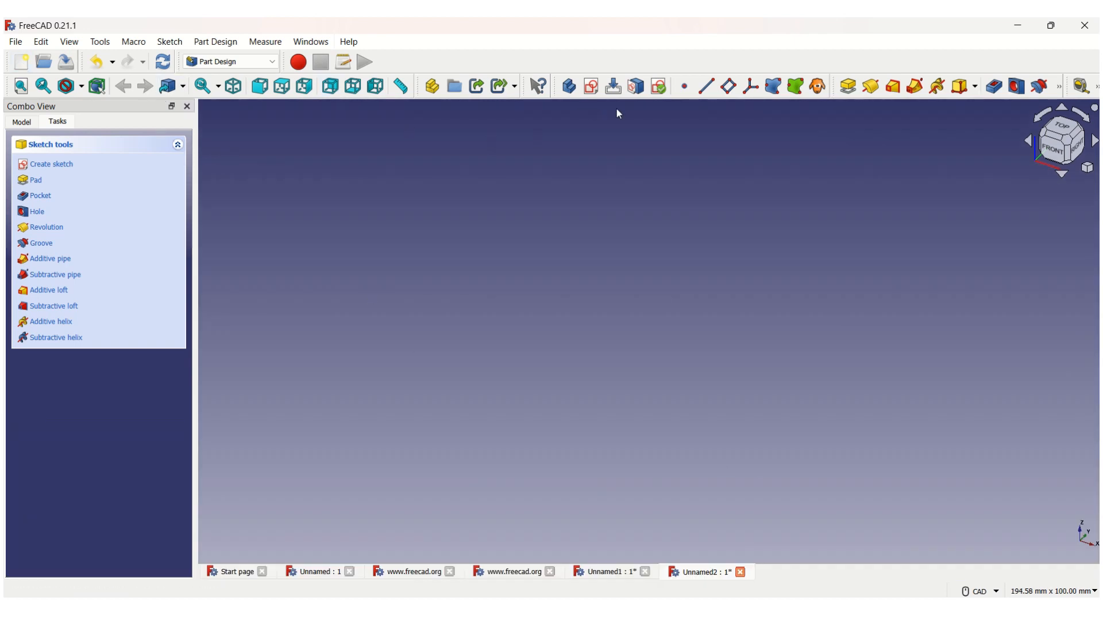
# Create a new sketch on the XZ-plane, close the report view and draw a circle of about 18 mm radius centred at the origin
pyautogui.click(589, 91)
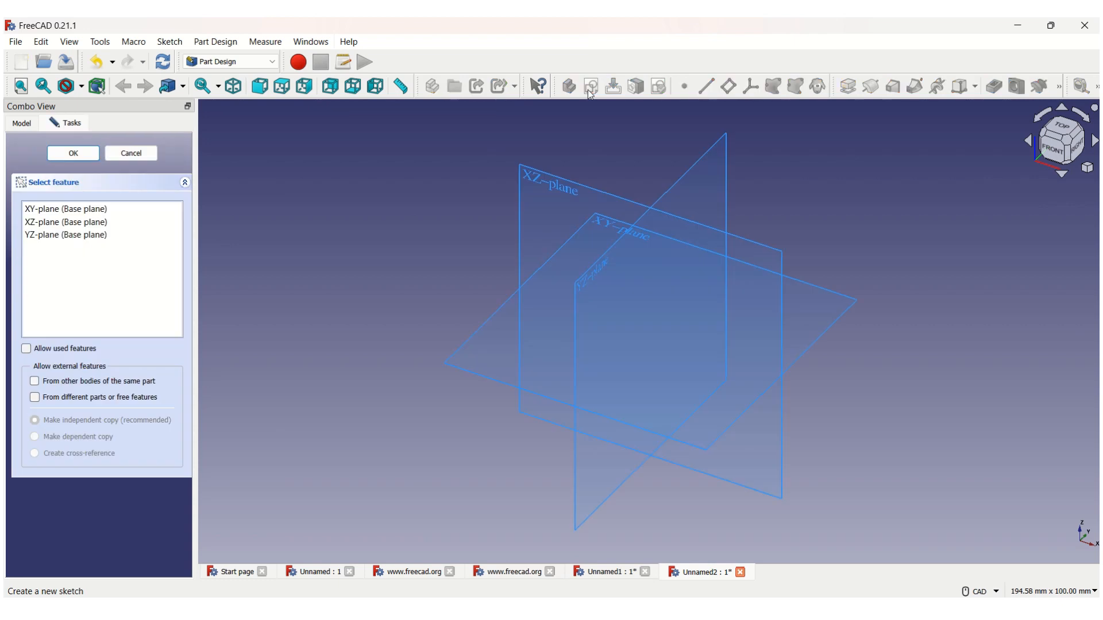
pyautogui.click(548, 183)
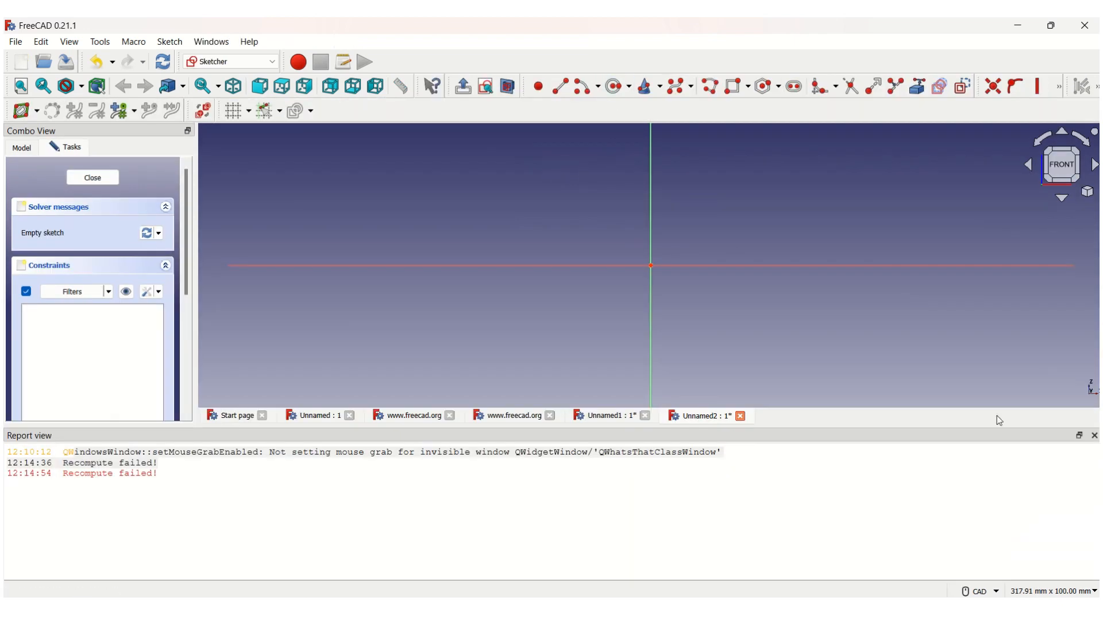
pyautogui.click(1095, 436)
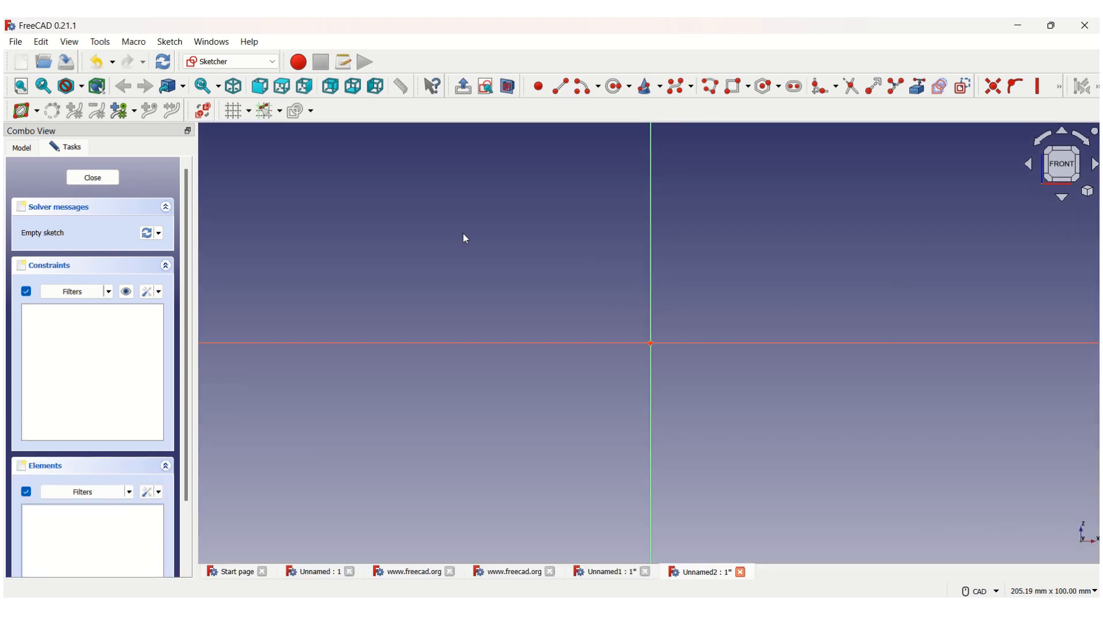
pyautogui.click(615, 86)
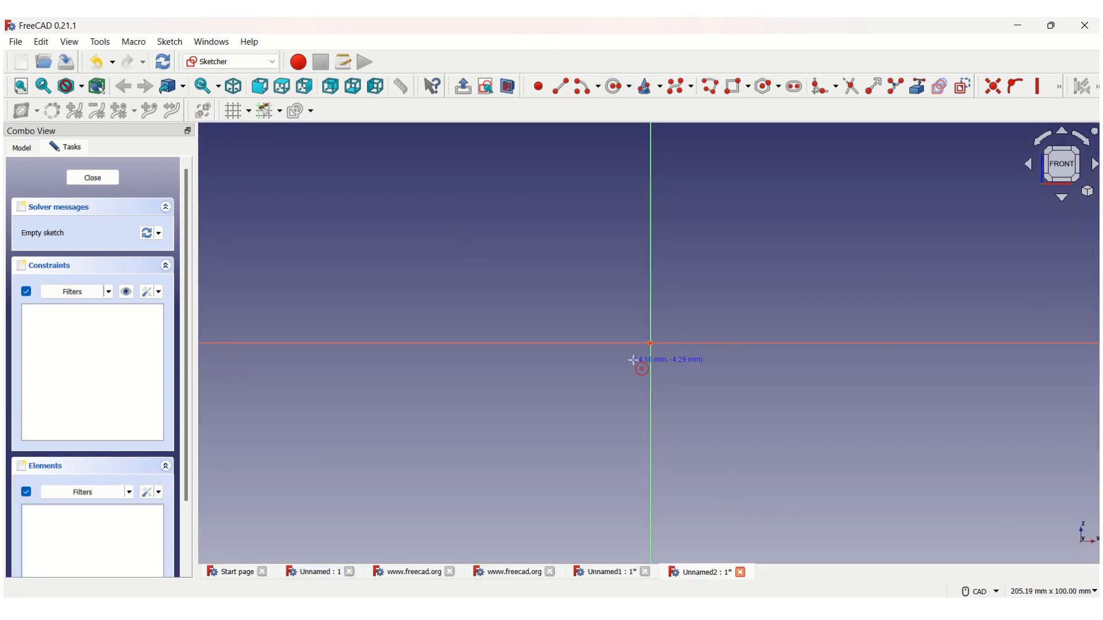
pyautogui.click(651, 343)
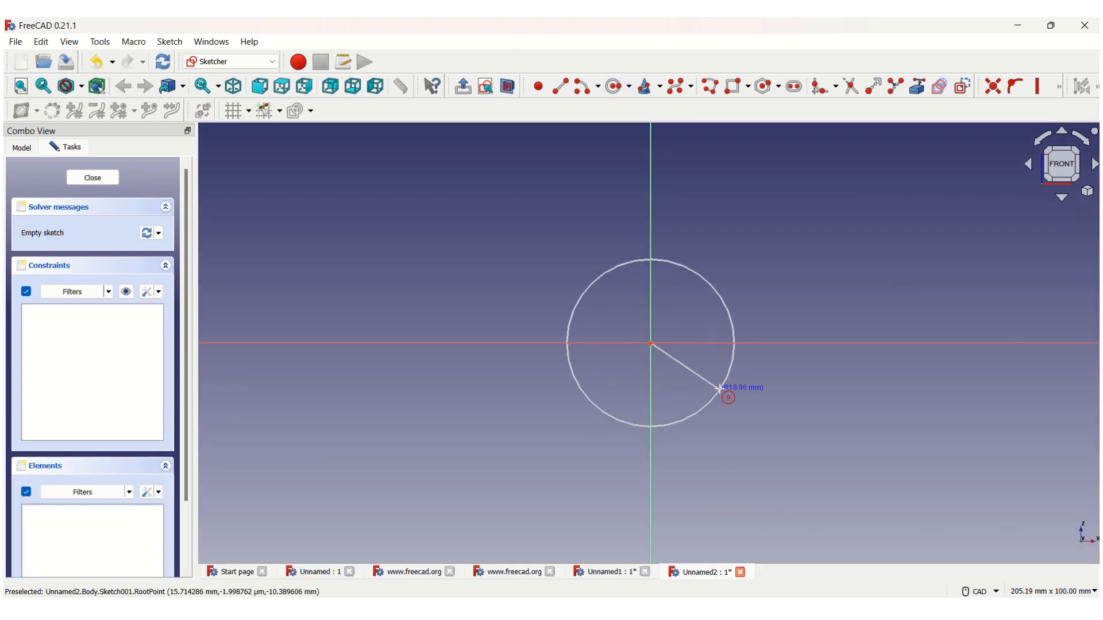
pyautogui.click(717, 389)
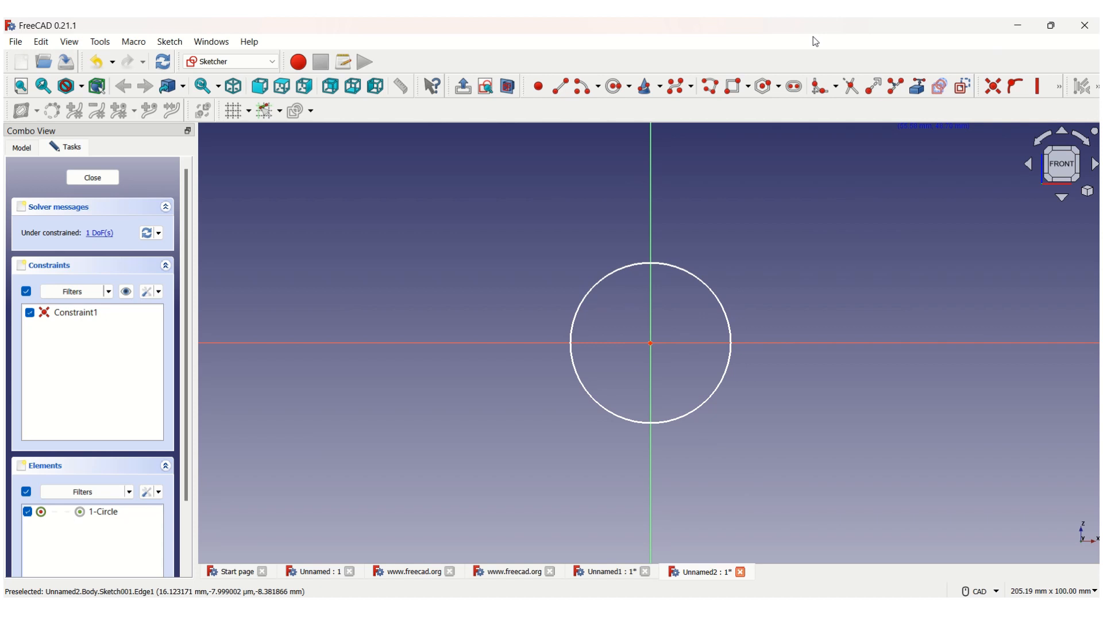
# Draw a vertical line across the circle from its top to just below its bottom, plus a short vertical line extending above the top
pyautogui.click(557, 87)
pyautogui.click(651, 268)
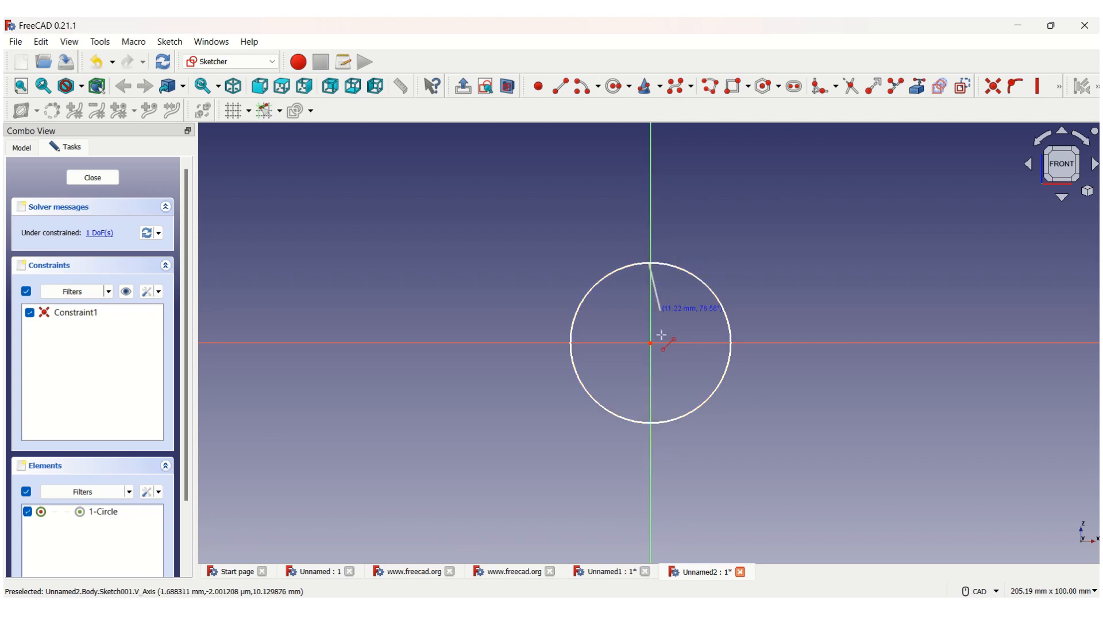
pyautogui.click(650, 427)
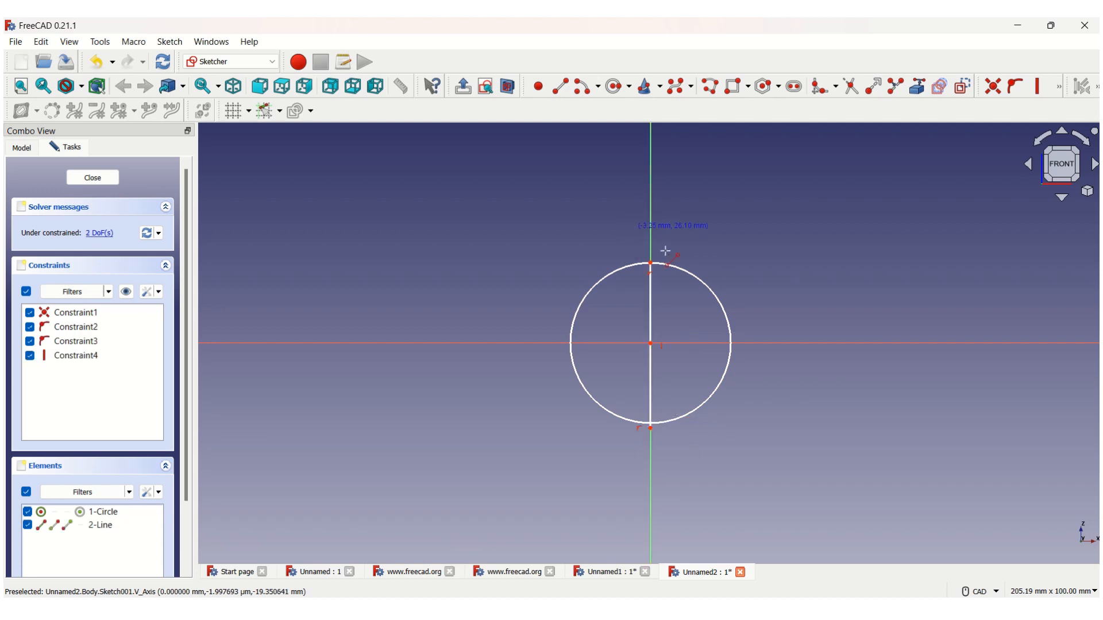
pyautogui.click(651, 264)
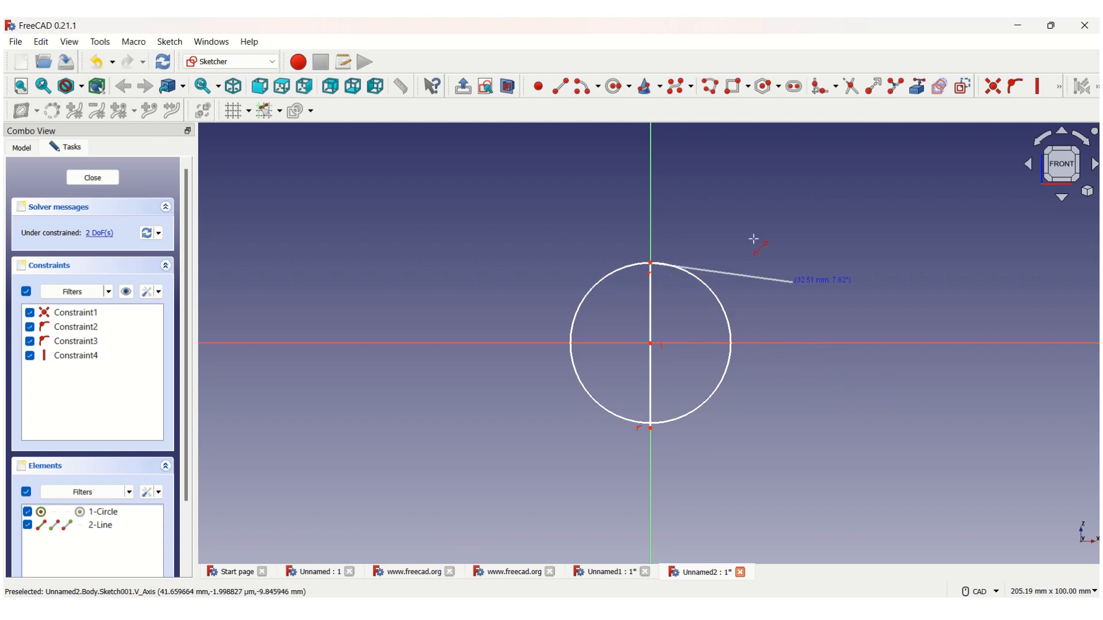
pyautogui.click(651, 232)
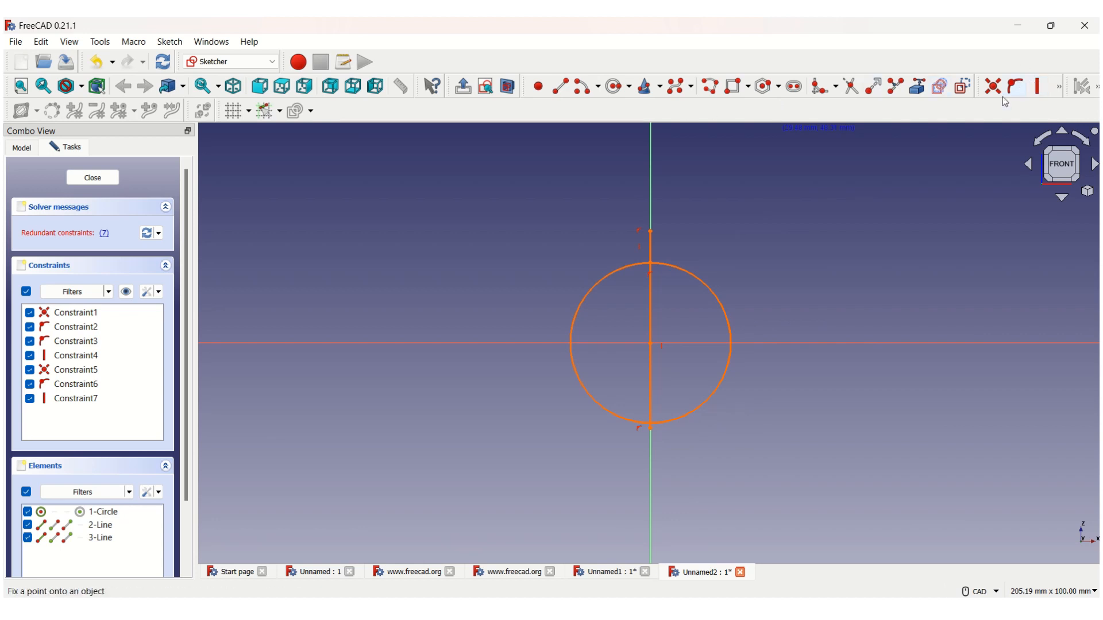
# Split the circle on its right side just above the horizontal axis
pyautogui.click(898, 85)
pyautogui.click(732, 336)
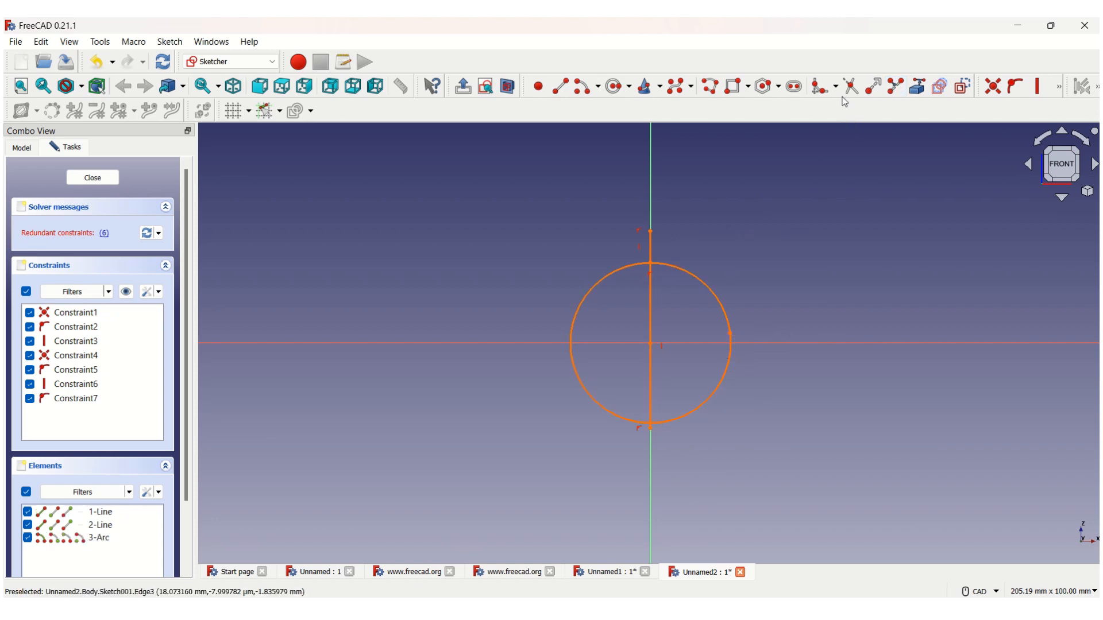
# Try trimming the circle above the split point on its right side, then undo the trim
pyautogui.click(851, 86)
pyautogui.click(726, 315)
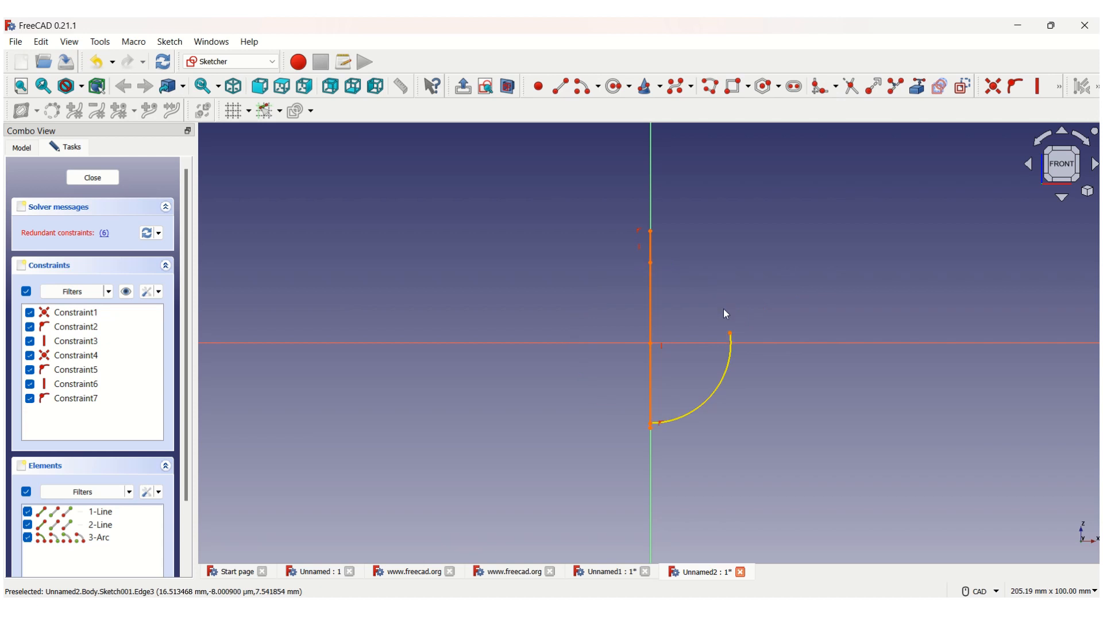
pyautogui.click(850, 86)
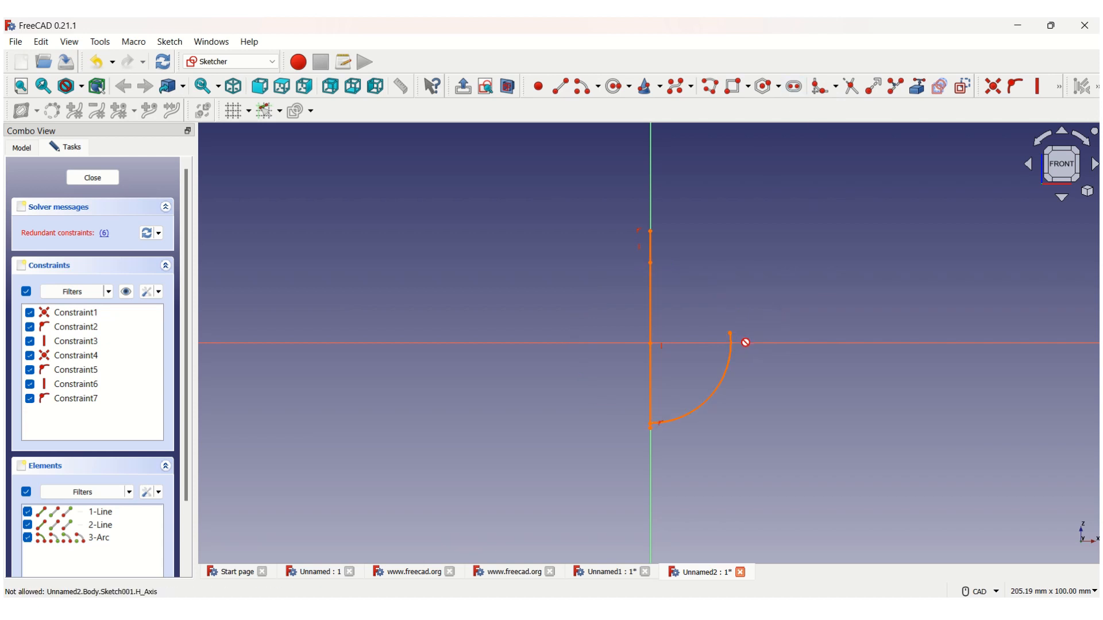
pyautogui.hotkey('ctrl', 'z')
pyautogui.hotkey('ctrl', 'z')
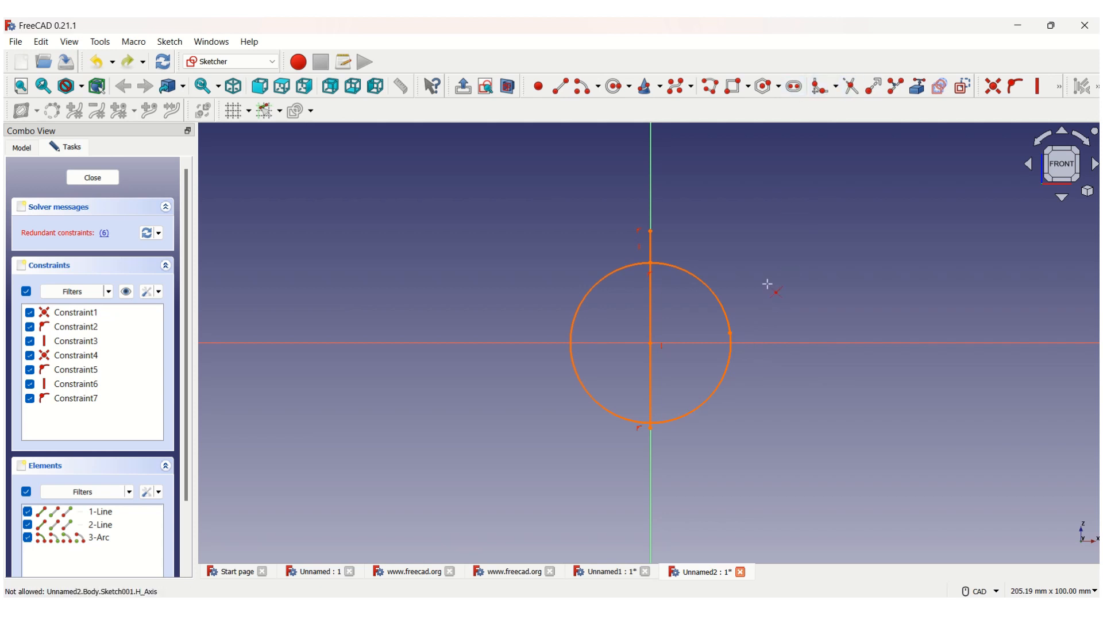
# Trim away the upper and lower right parts of the circle, leaving only its left half
pyautogui.click(722, 302)
pyautogui.click(727, 368)
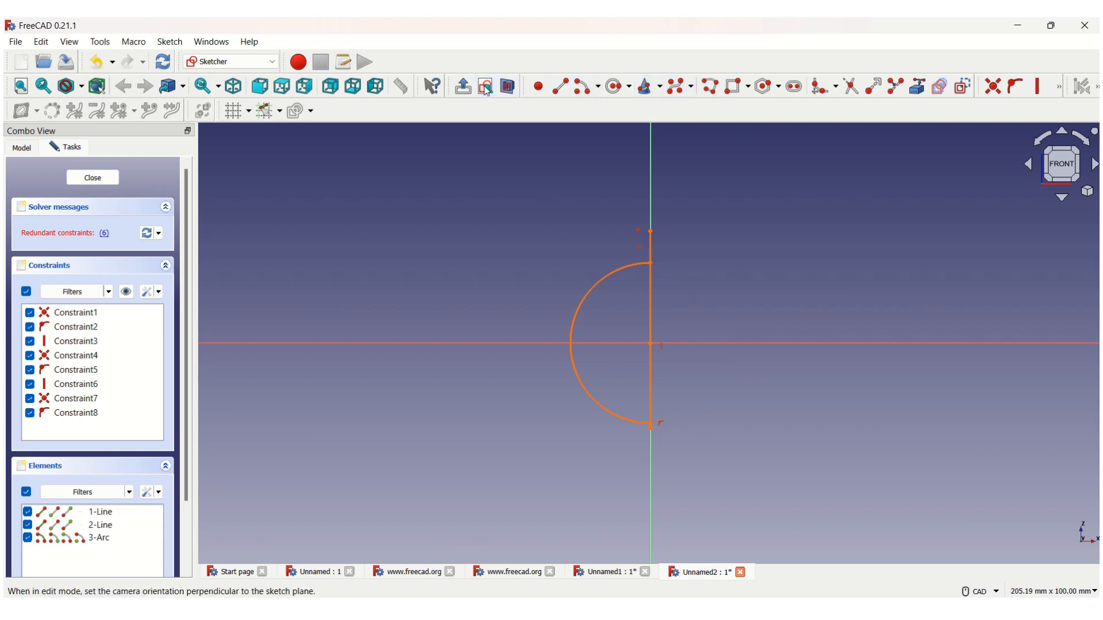
# Trim away the vertical line across the half circle, its stub below the arc and the short line above it
pyautogui.click(651, 238)
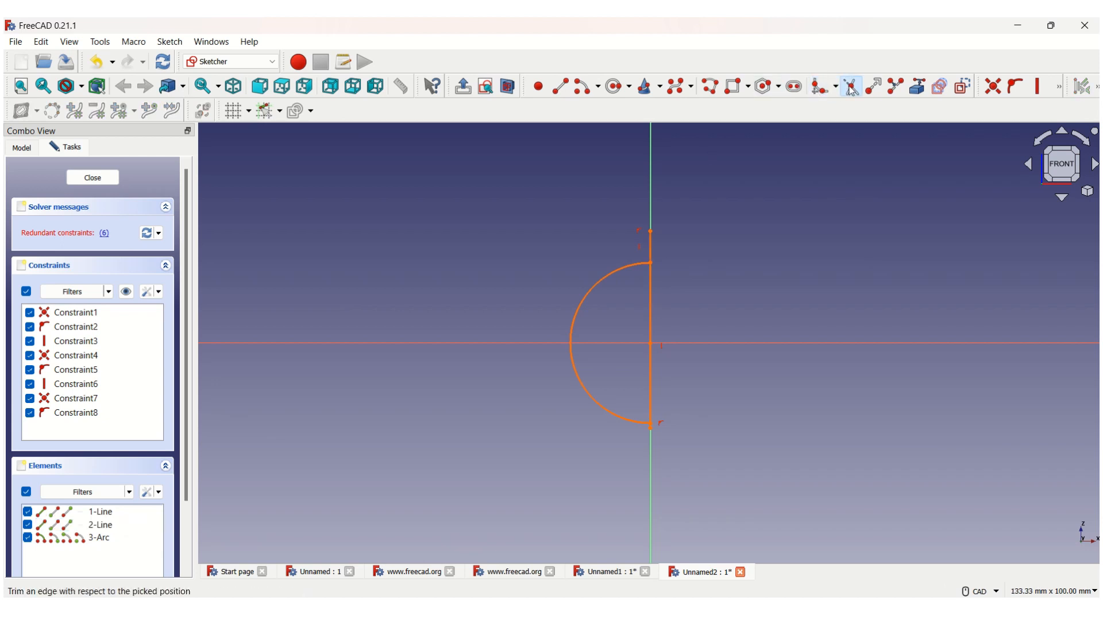
pyautogui.click(851, 87)
pyautogui.click(652, 358)
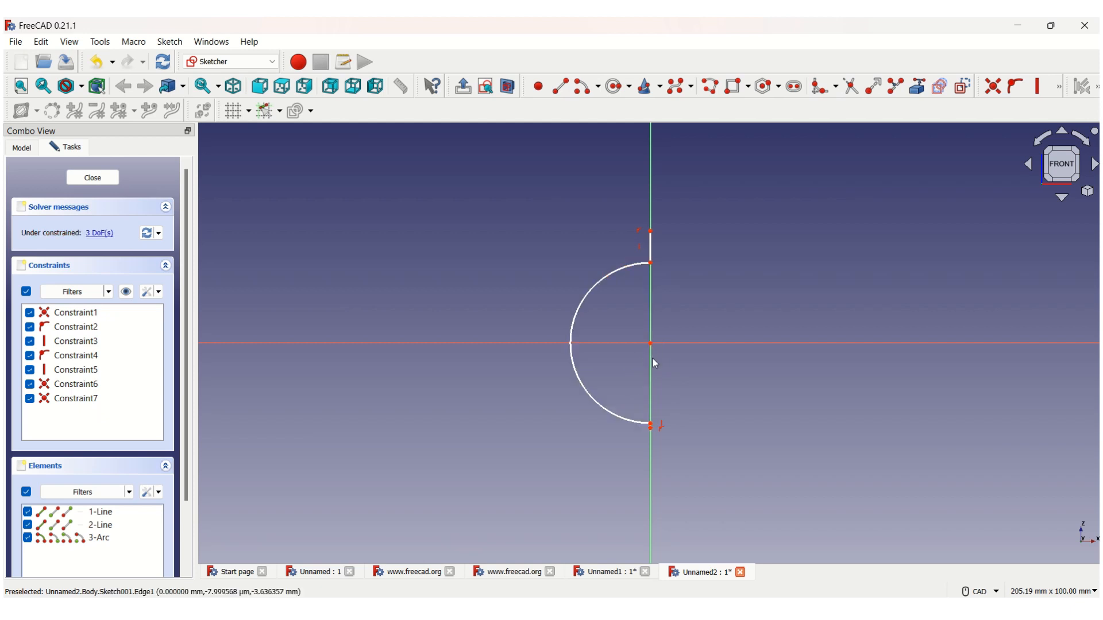
pyautogui.click(652, 358)
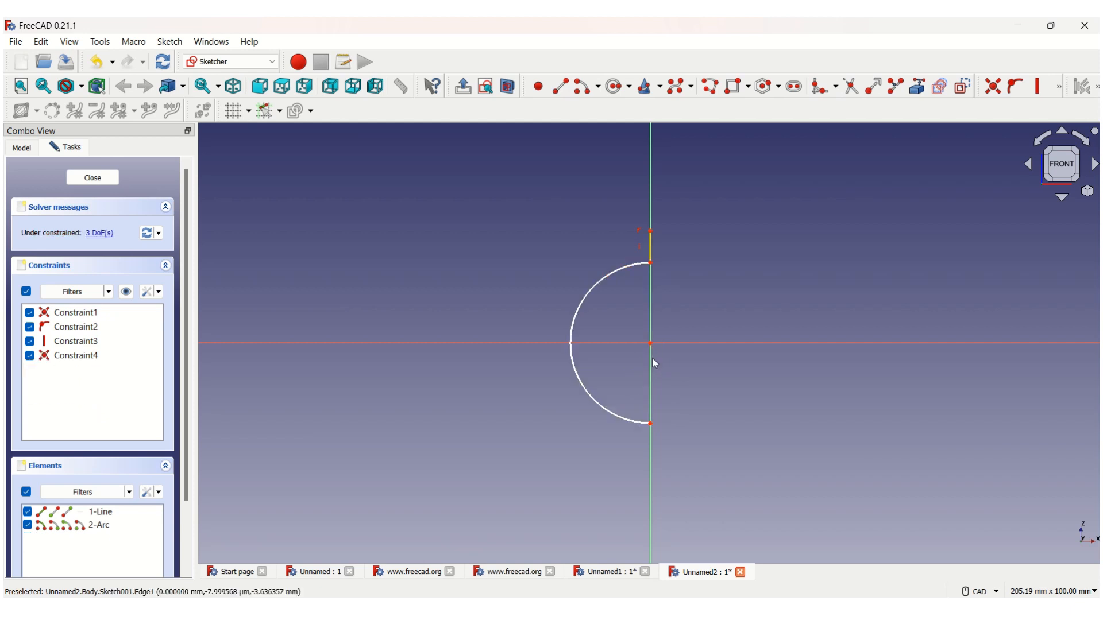
pyautogui.click(650, 245)
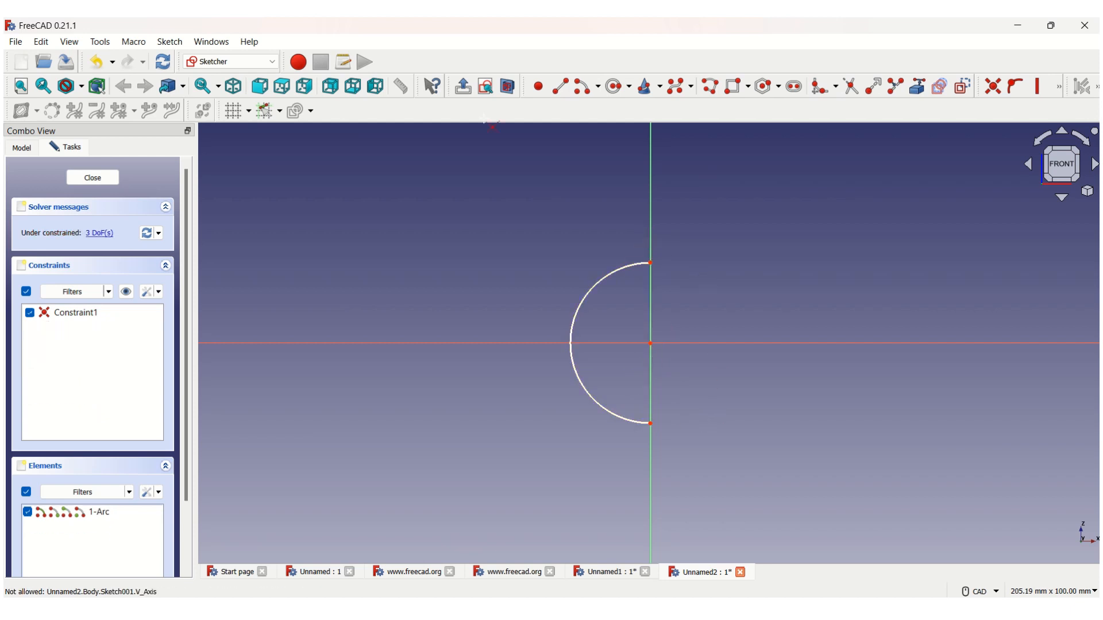
# Close the half circle with a vertical line joining the arc's upper and lower ends, and leave the sketch
pyautogui.click(562, 87)
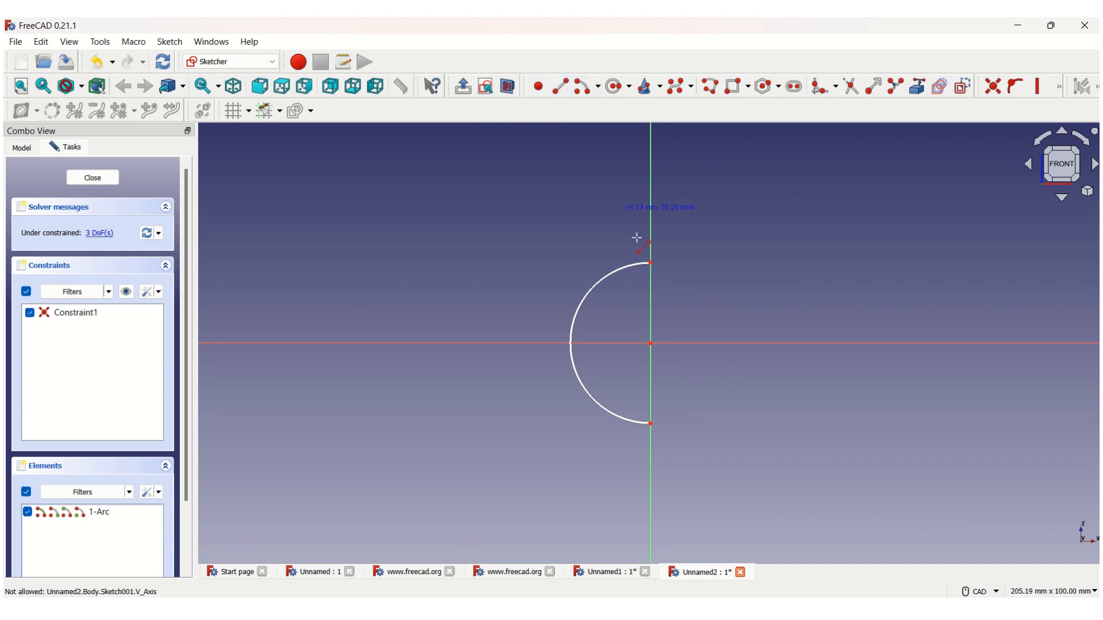
pyautogui.click(651, 264)
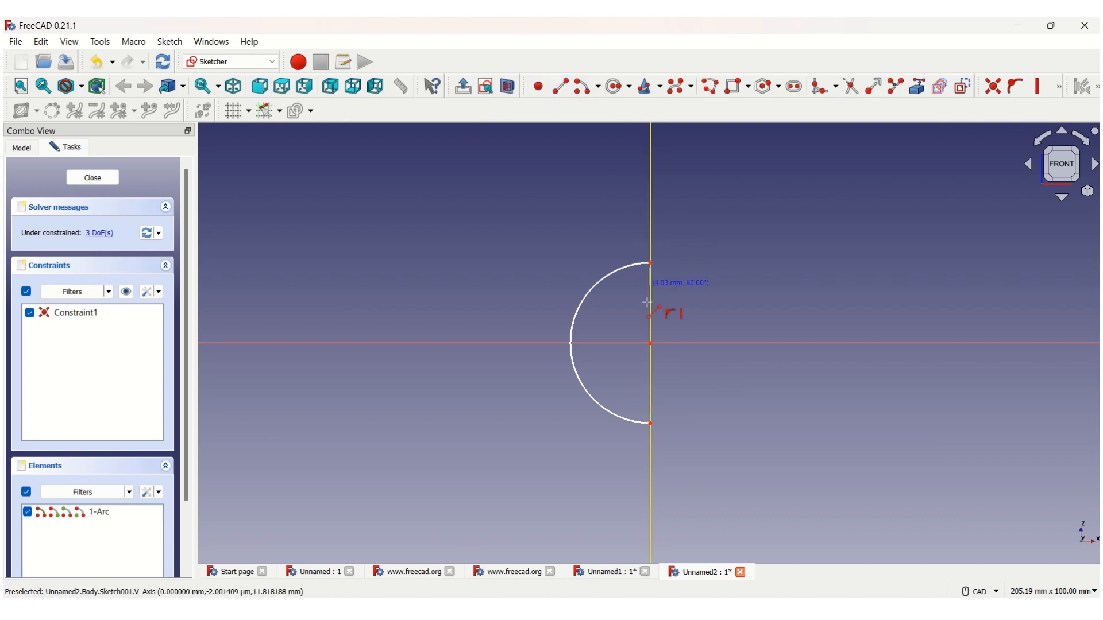
pyautogui.click(650, 423)
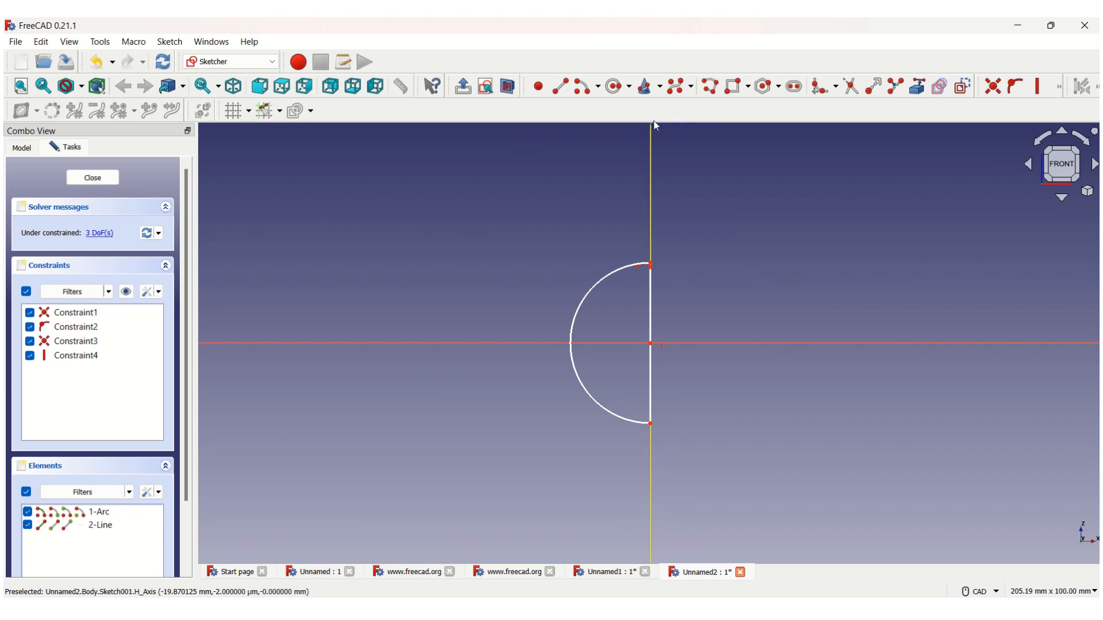
pyautogui.click(462, 86)
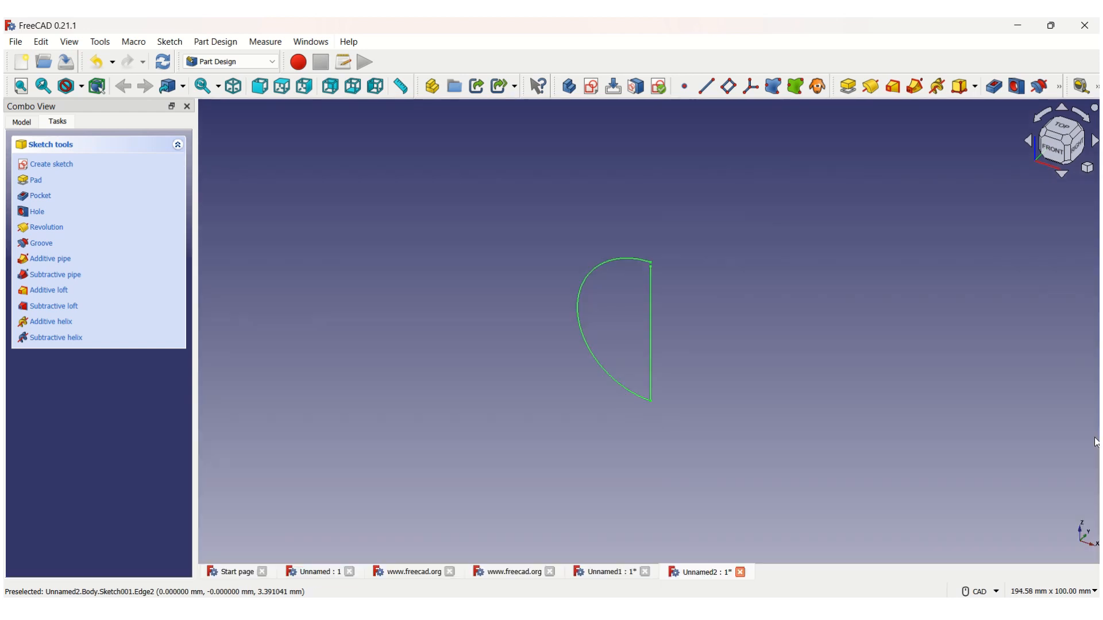
# Examine the upper corner of the half-circle profile where the arc should meet the vertical line
pyautogui.click(1094, 435)
pyautogui.scroll(5, 642, 269)
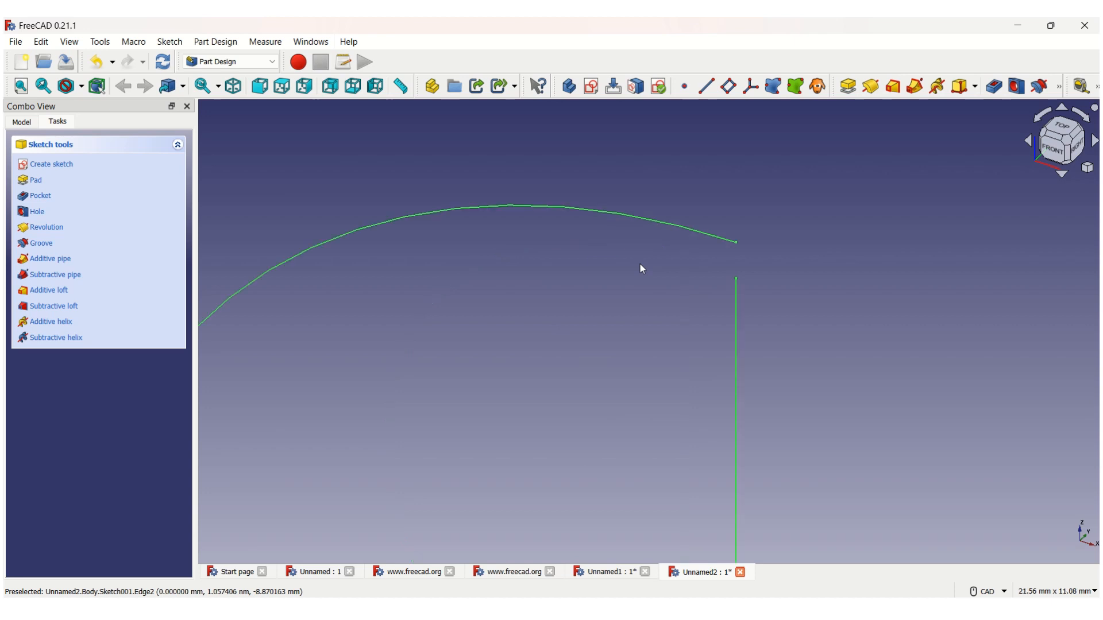
pyautogui.click(737, 244)
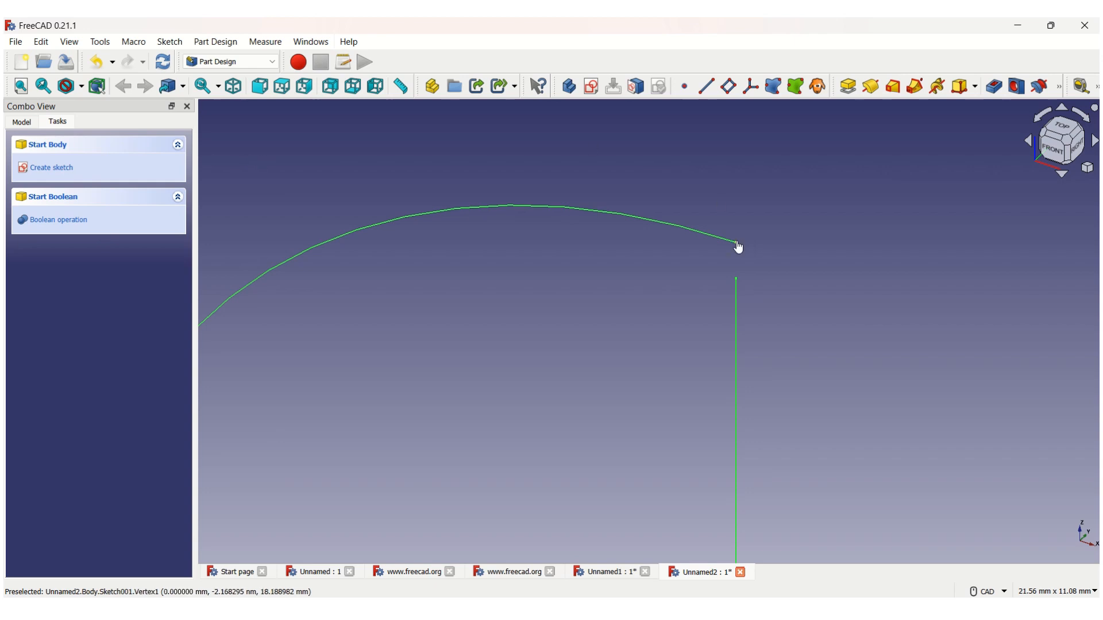
pyautogui.click(742, 301)
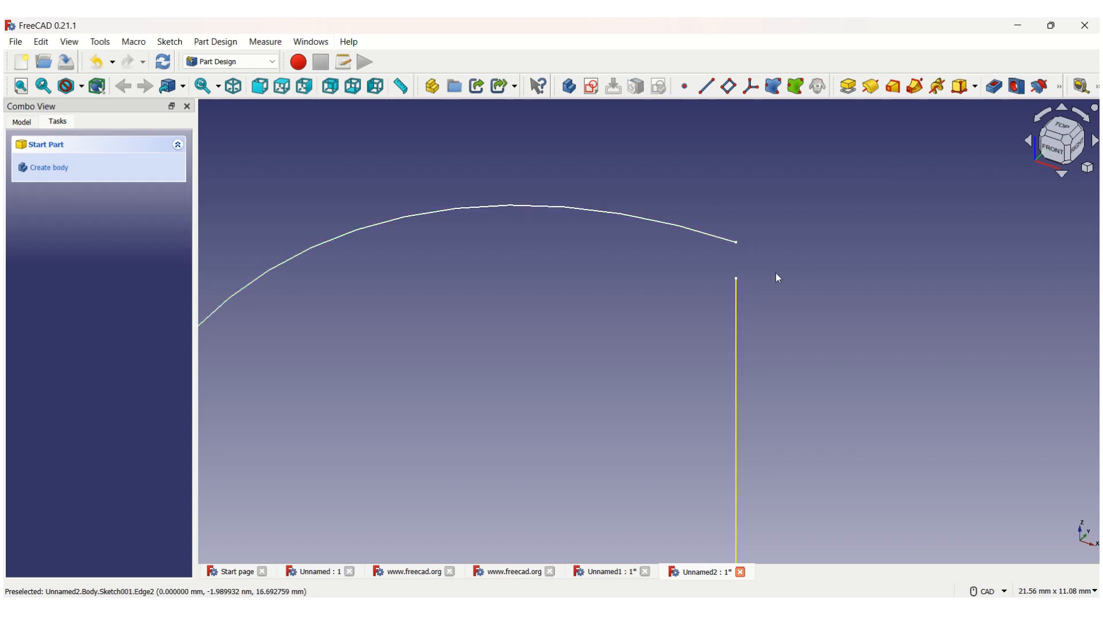
pyautogui.click(737, 243)
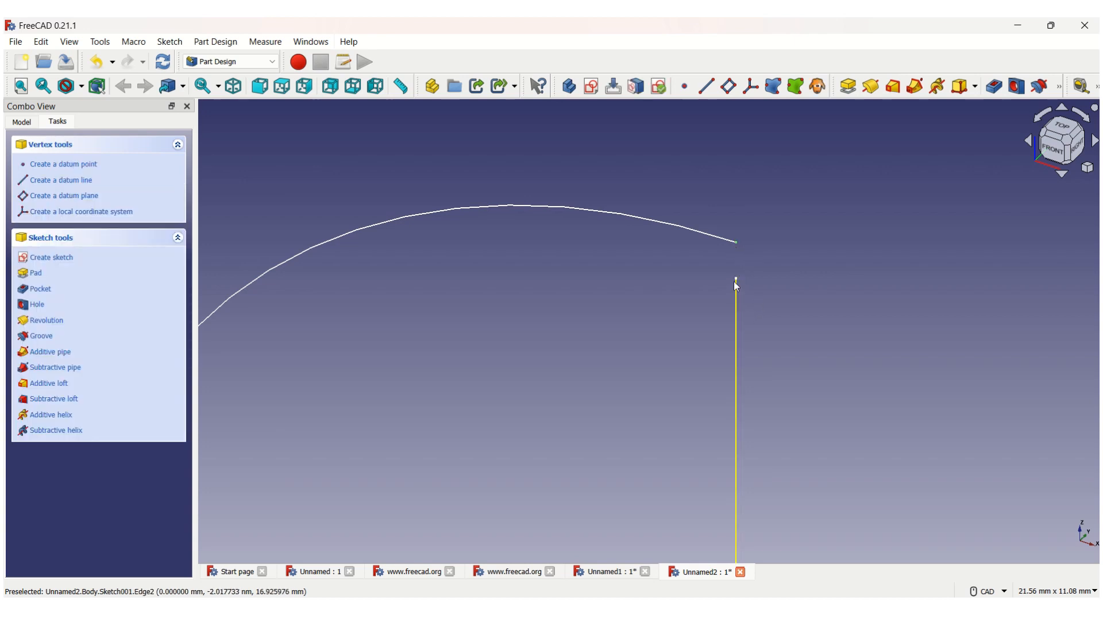
pyautogui.click(737, 238)
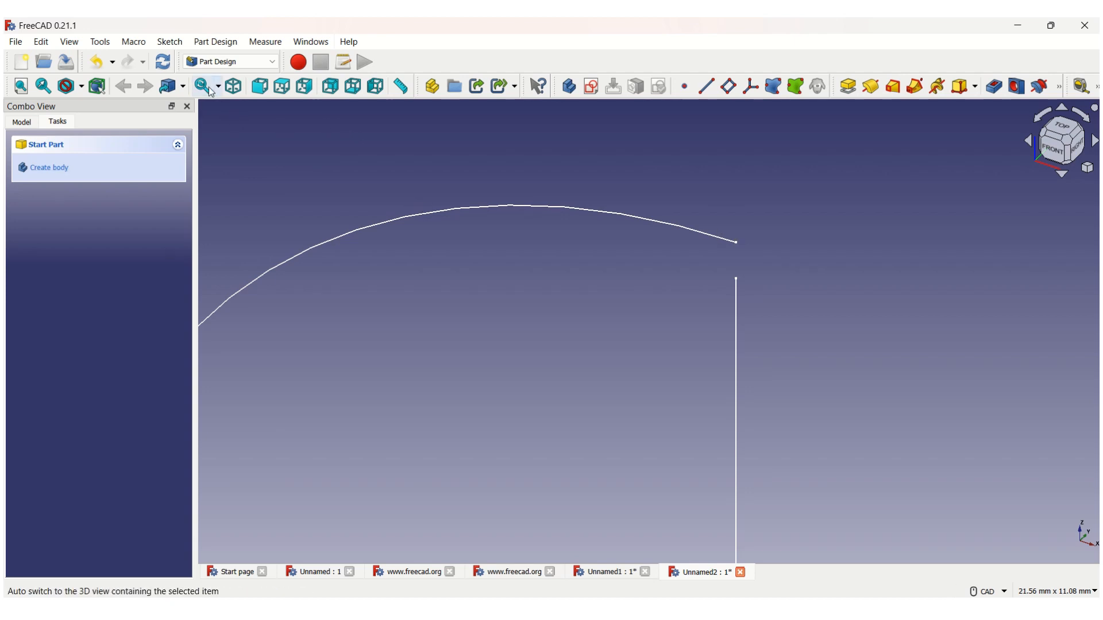
# Create a new document and revolve its closed half-circle sketch 360° about the vertical sketch axis into a sphere
pyautogui.click(20, 66)
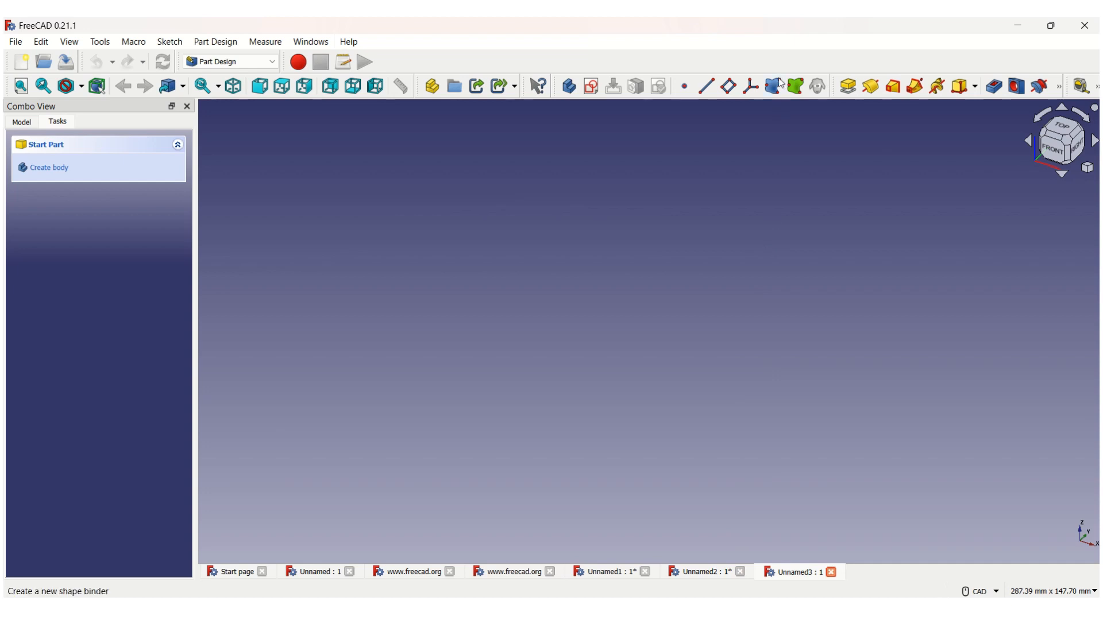
pyautogui.moveTo(669, 23)
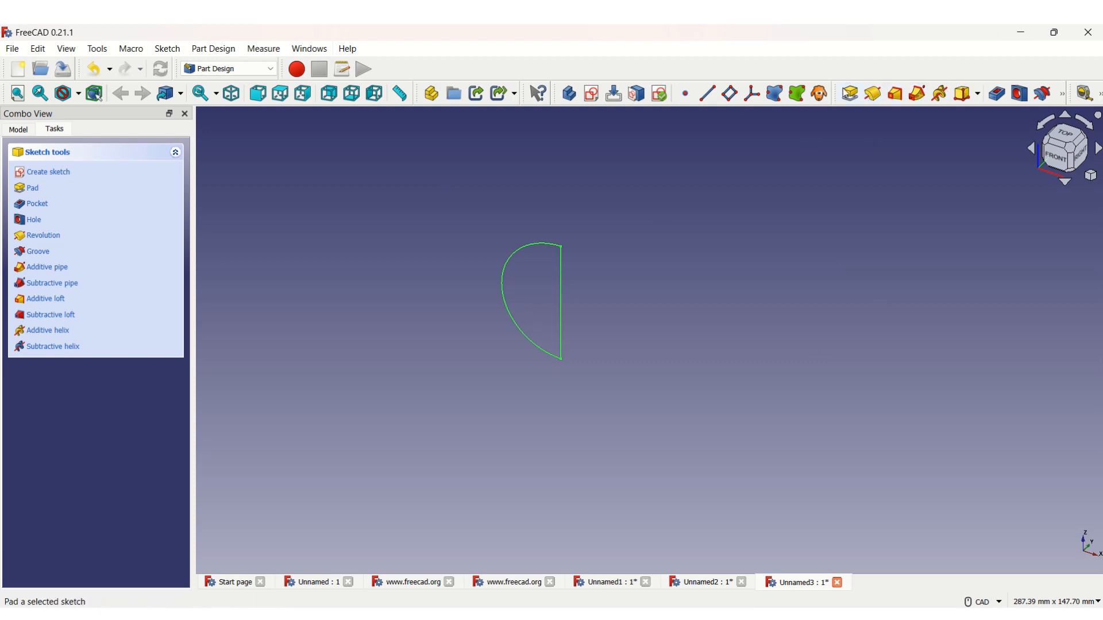
pyautogui.click(873, 95)
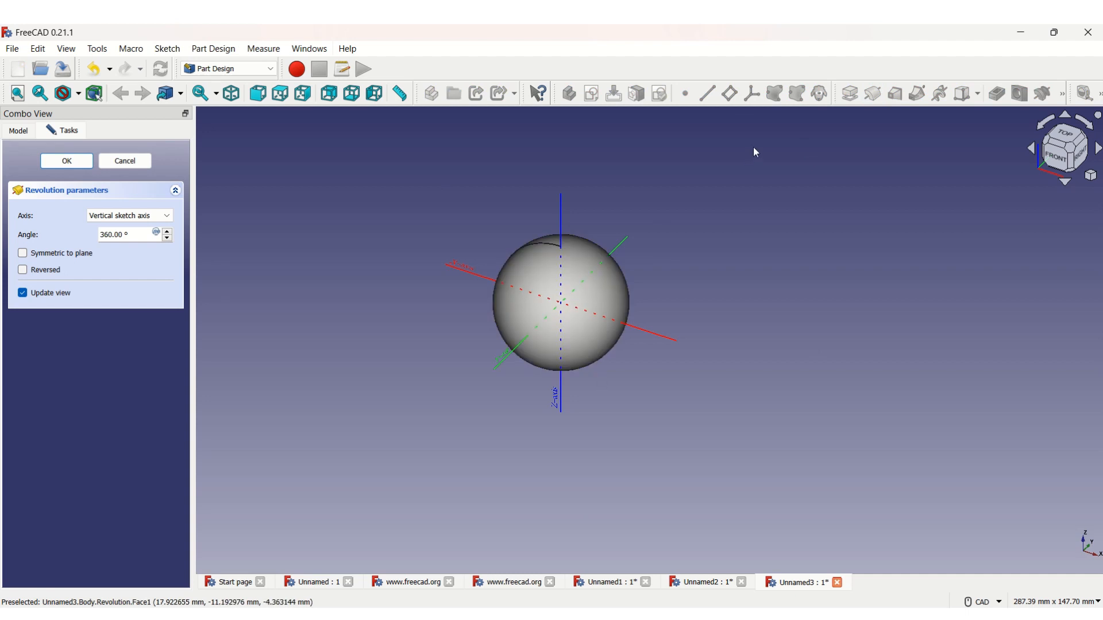
pyautogui.click(73, 160)
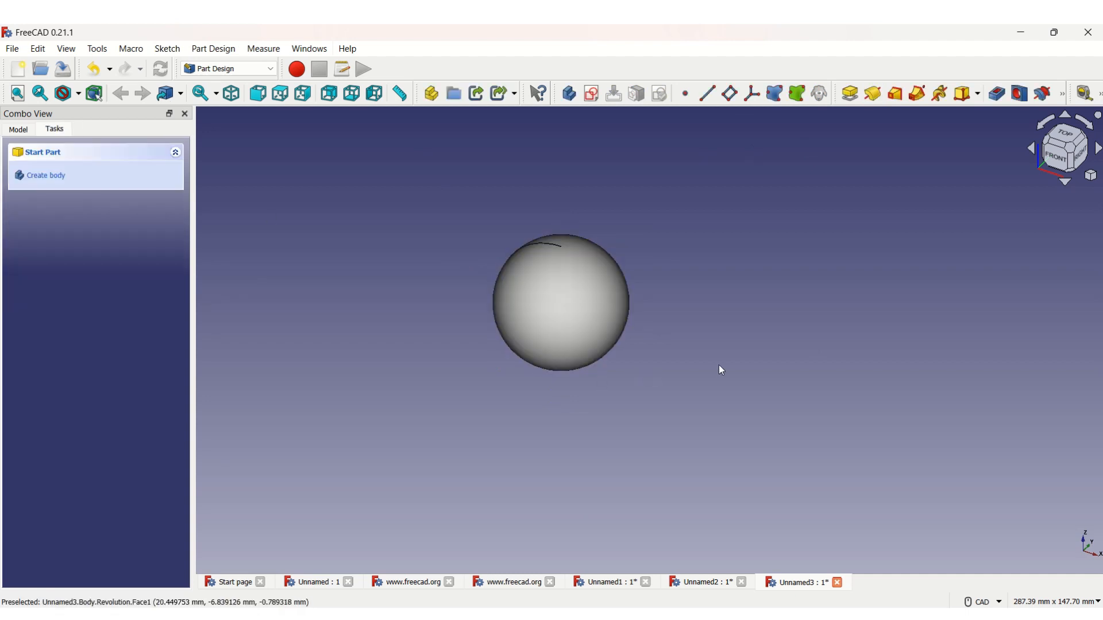
# Examine the sphere's surface and the seam line near its top
pyautogui.click(596, 273)
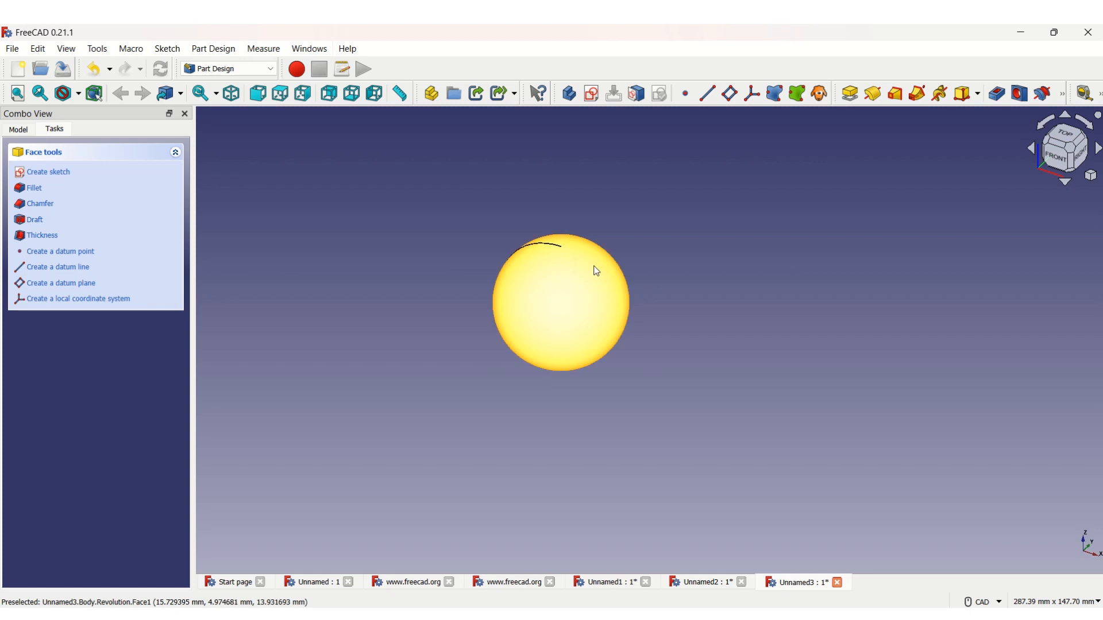
pyautogui.click(560, 246)
pyautogui.click(553, 246)
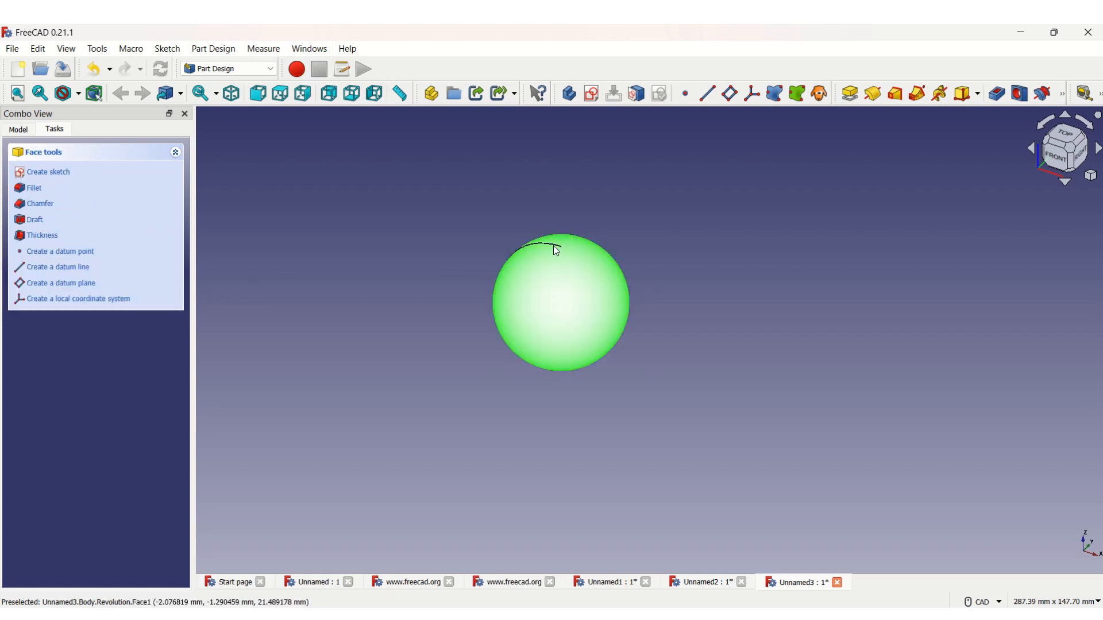
pyautogui.click(553, 246)
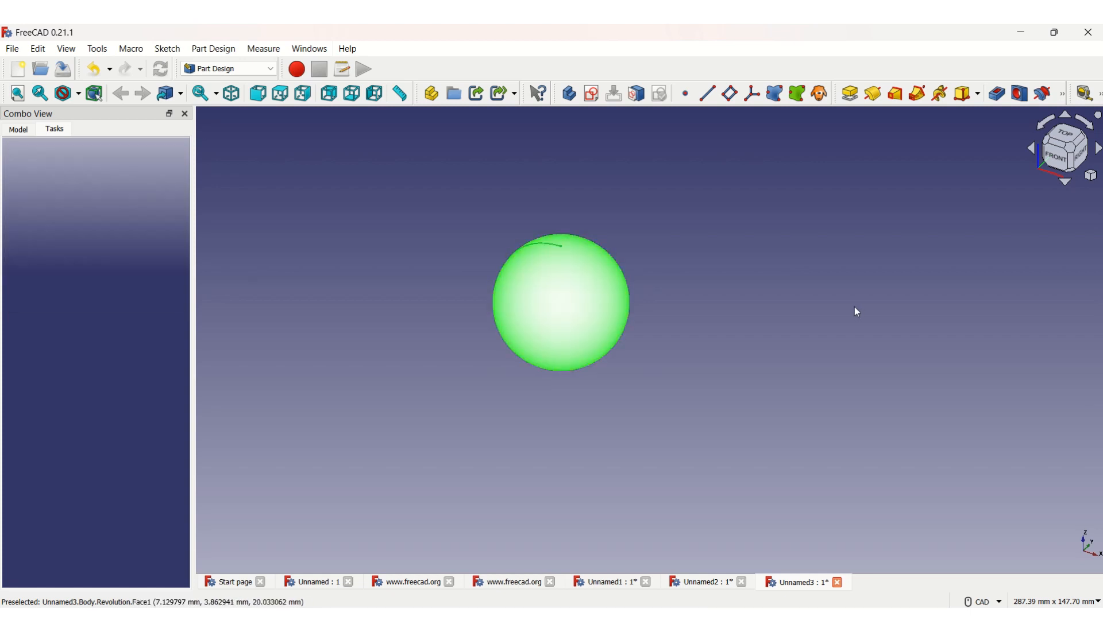
pyautogui.click(789, 316)
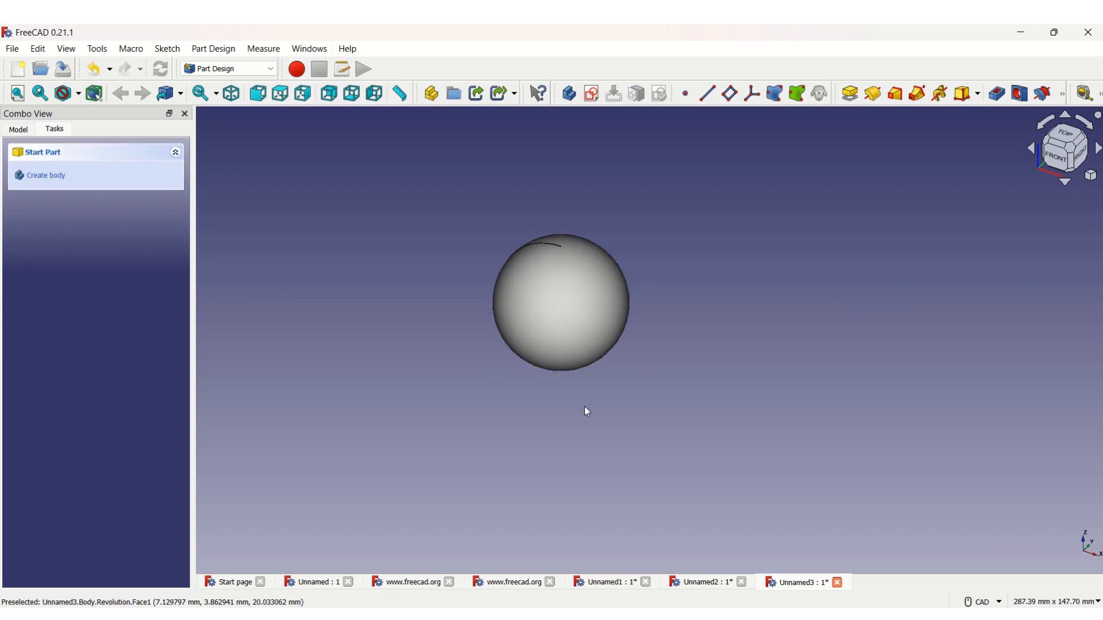
# Try twice to delete the seam line on the sphere in top view, undoing each deletion
pyautogui.click(281, 94)
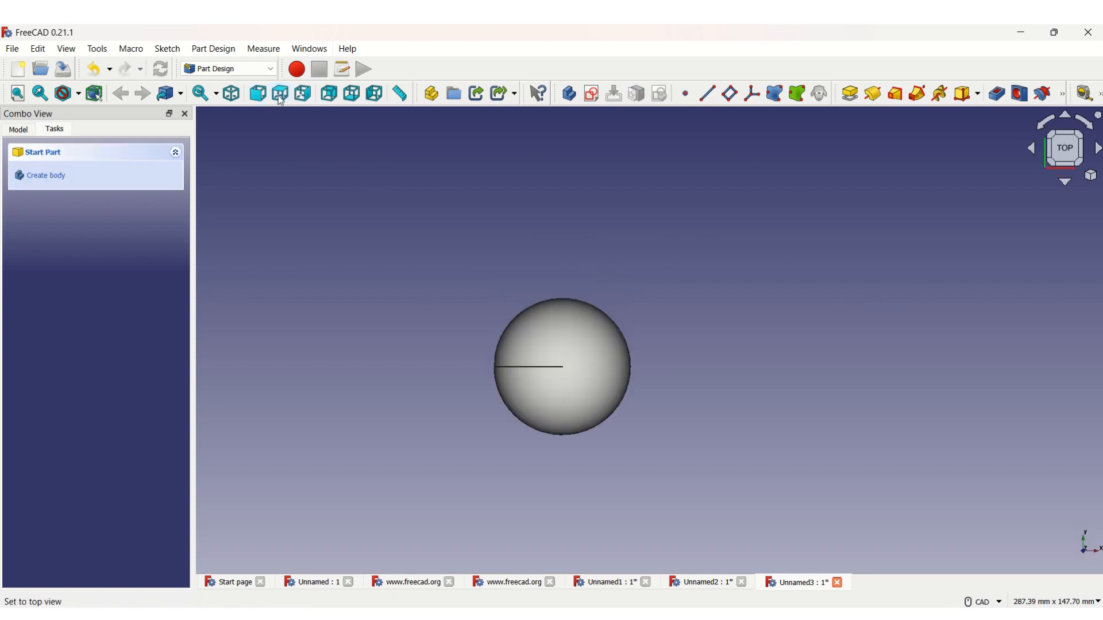
pyautogui.click(511, 373)
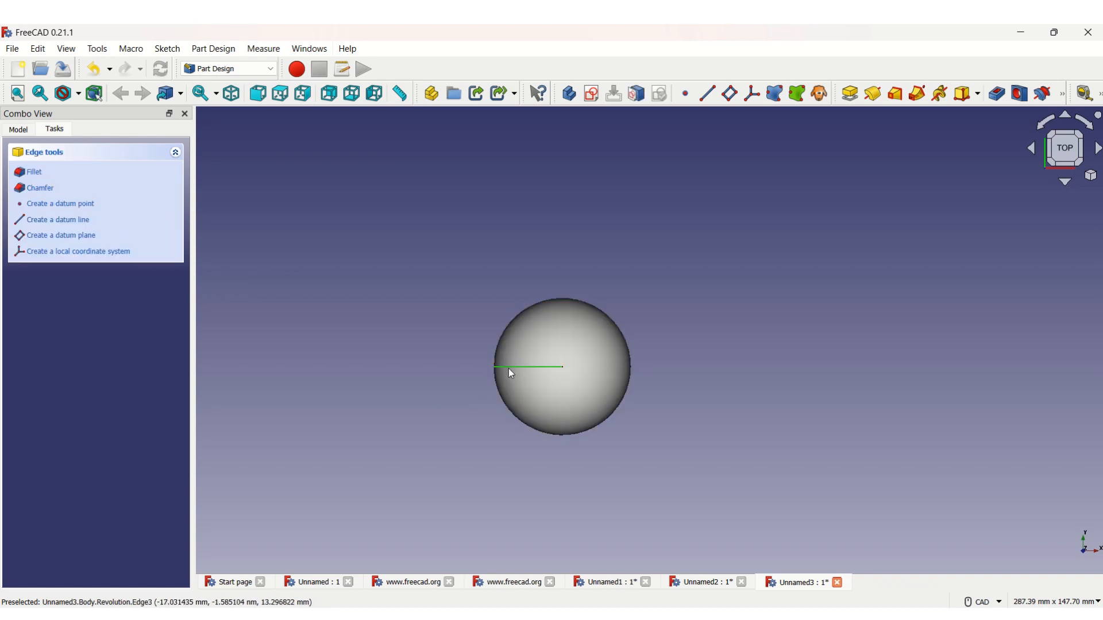
pyautogui.rightClick(508, 368)
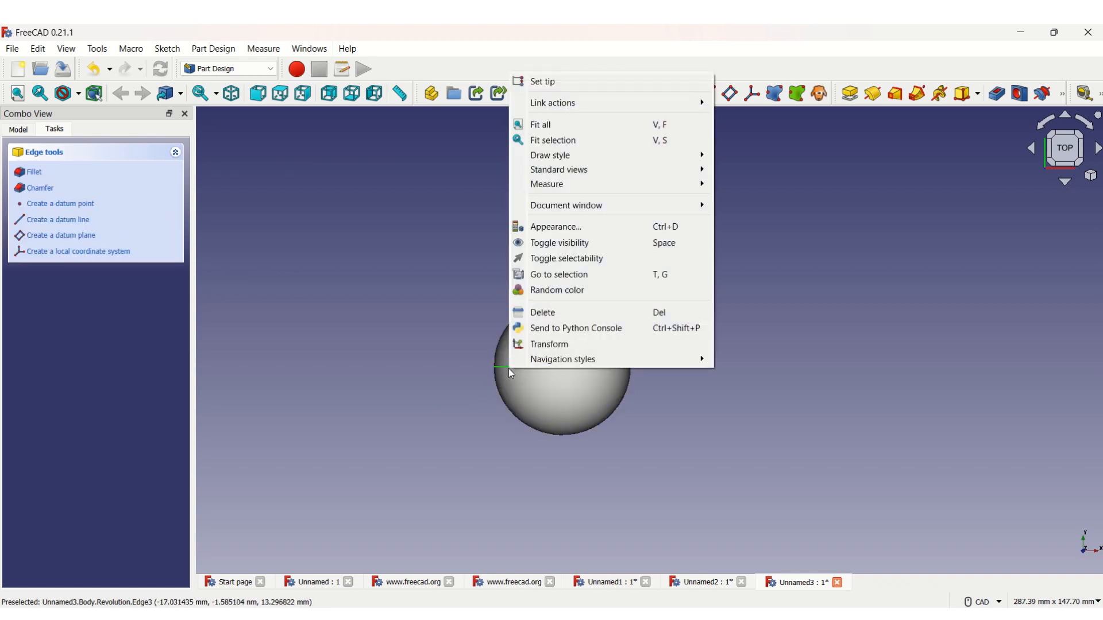
pyautogui.click(583, 310)
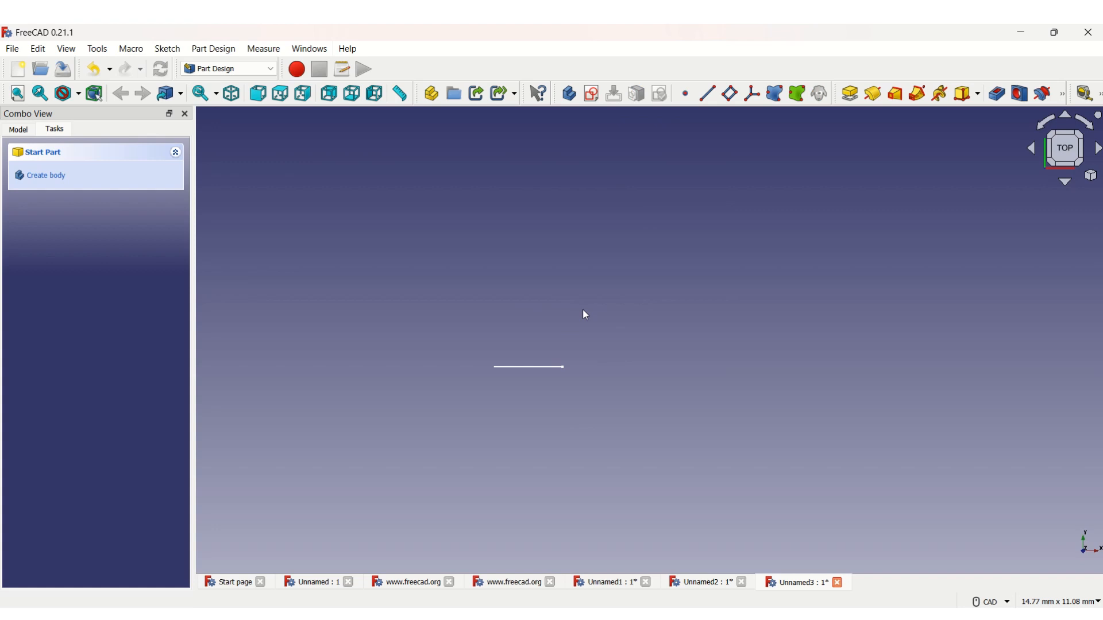
pyautogui.hotkey('ctrl', 'z')
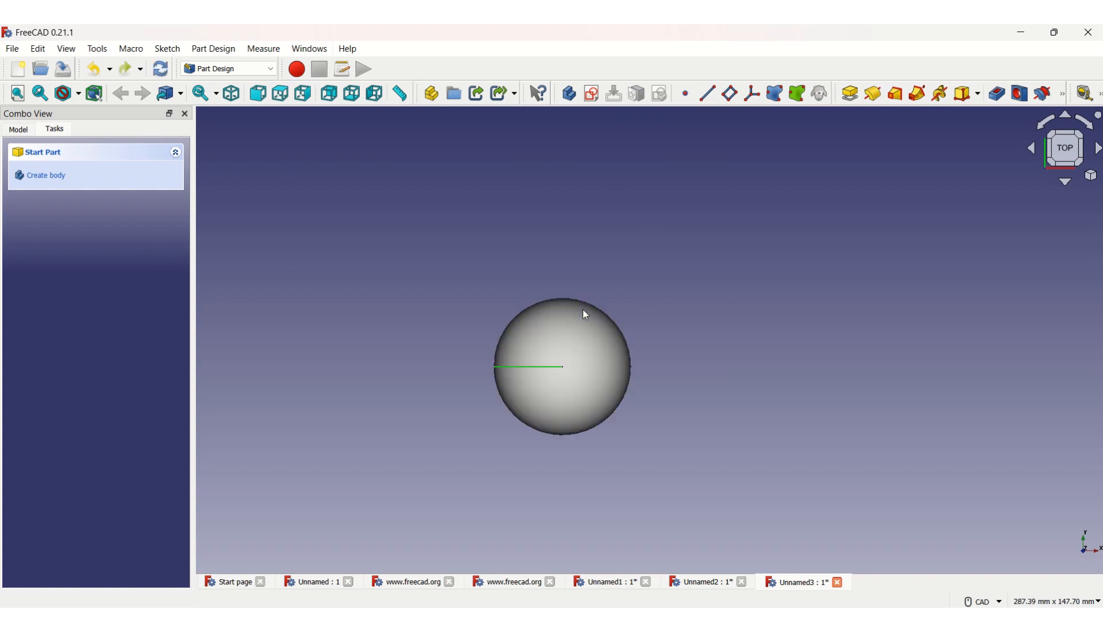
pyautogui.click(494, 367)
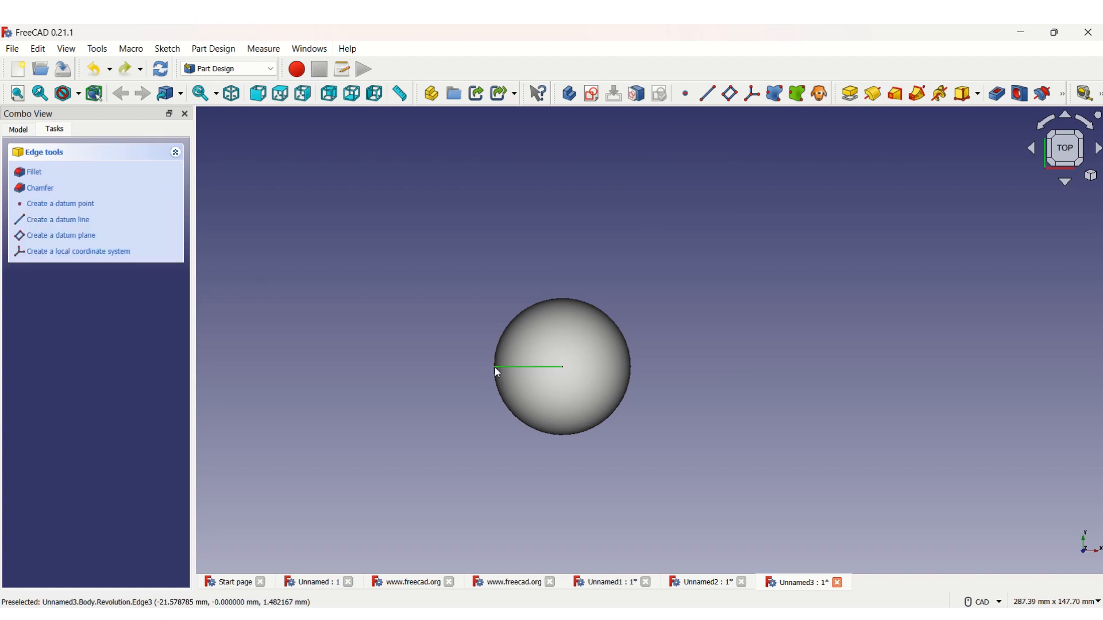
pyautogui.rightClick(496, 368)
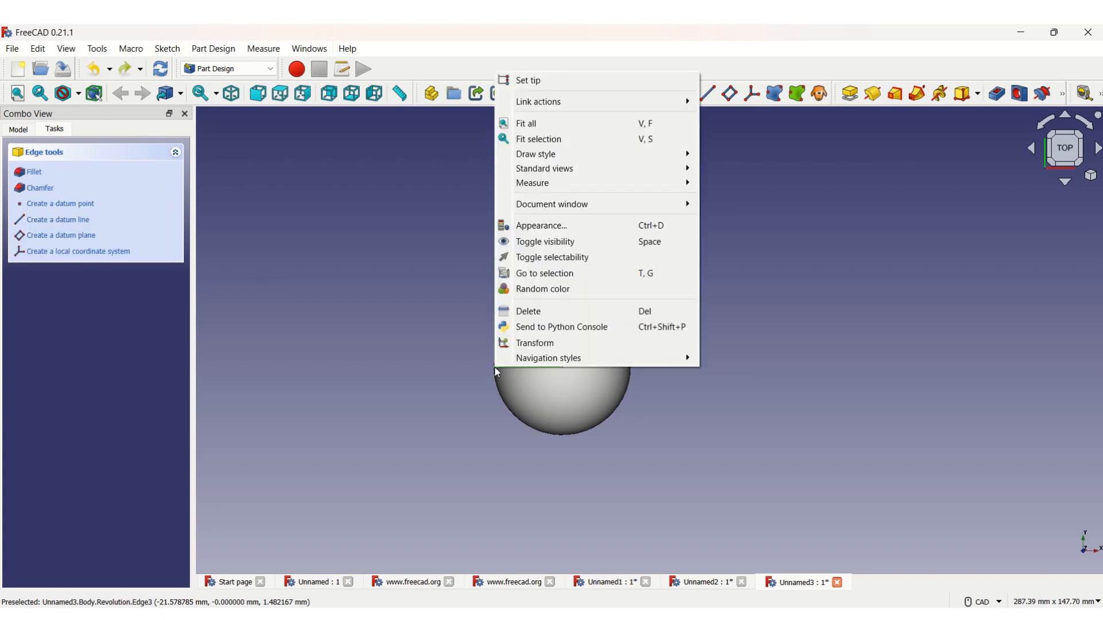
pyautogui.click(538, 311)
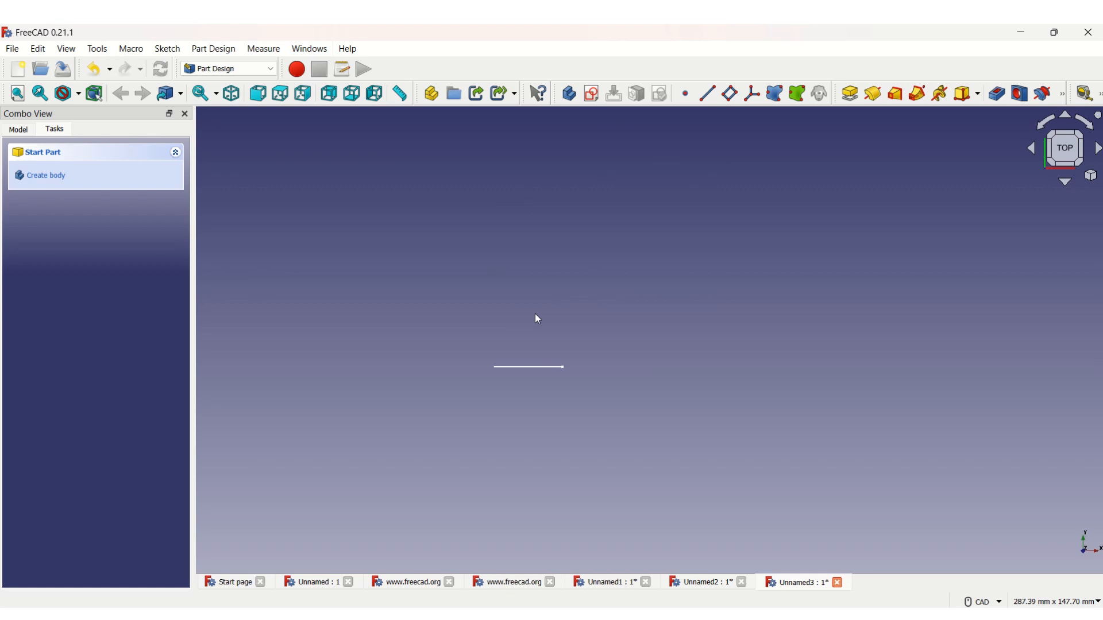
pyautogui.hotkey('ctrl', 'z')
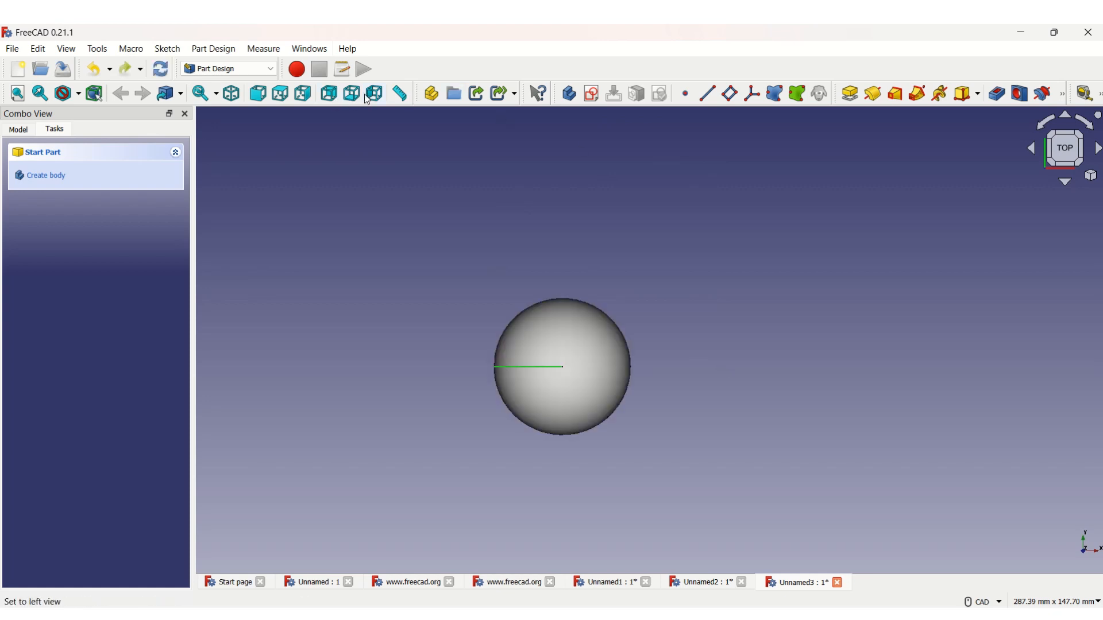
# View the sphere from the rear, front, top and right sides
pyautogui.click(330, 94)
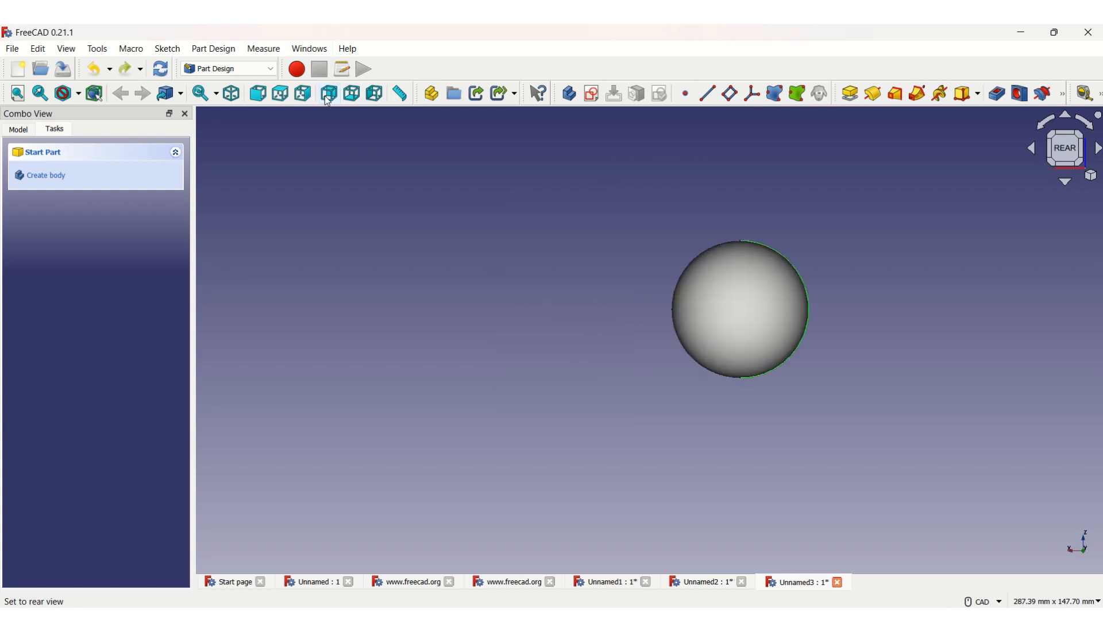
pyautogui.click(259, 94)
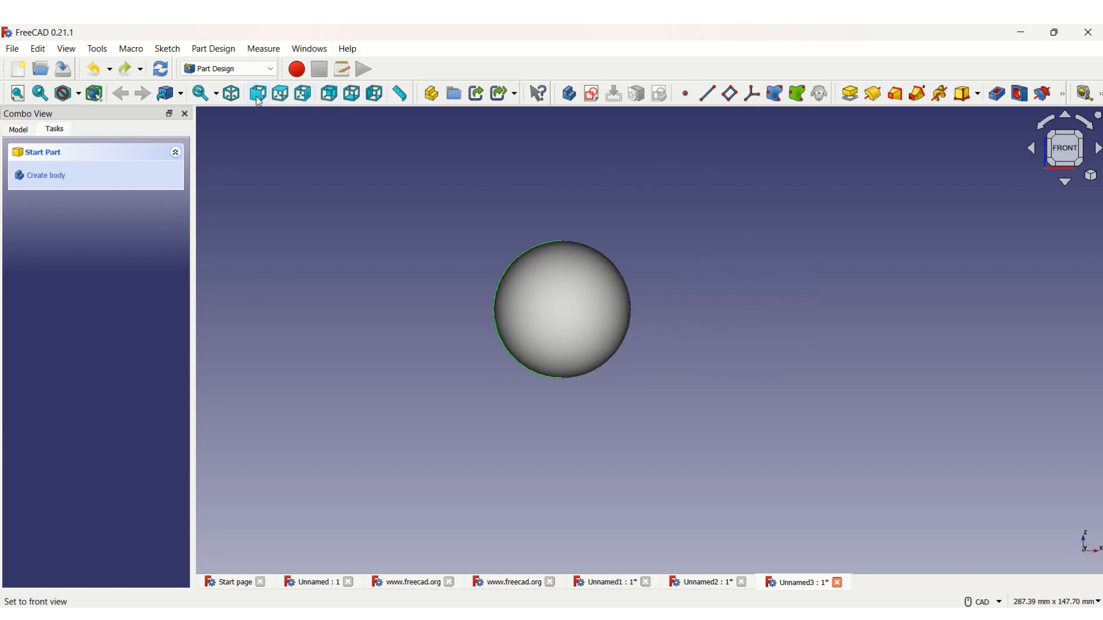
pyautogui.click(281, 95)
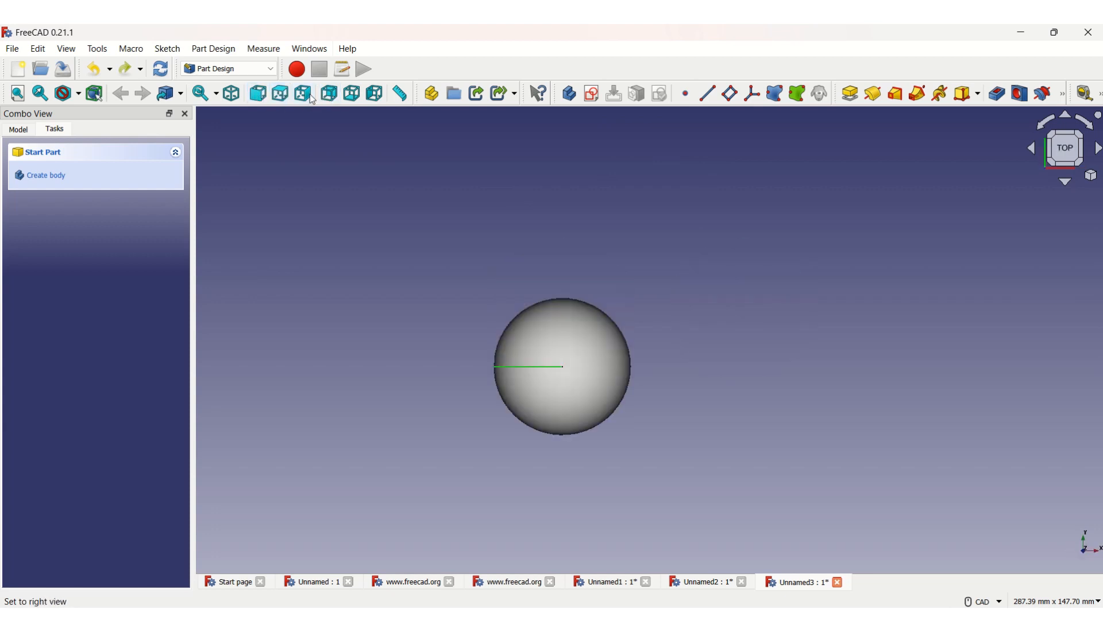
pyautogui.click(303, 94)
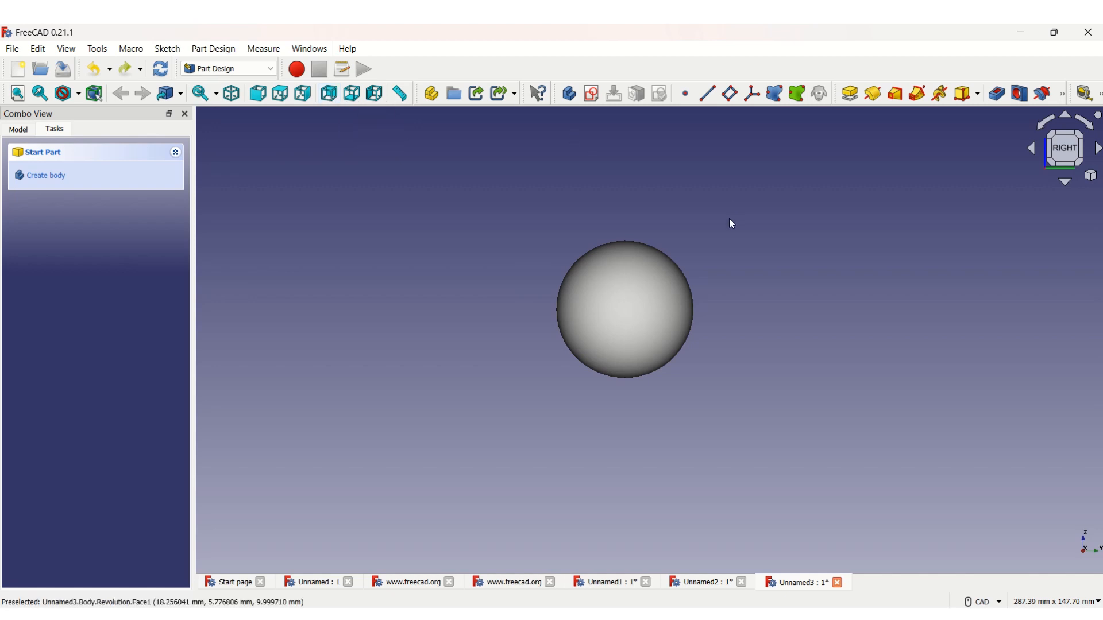
# Create a clone of the sphere from its selected surface
pyautogui.click(668, 327)
pyautogui.click(727, 297)
pyautogui.click(626, 300)
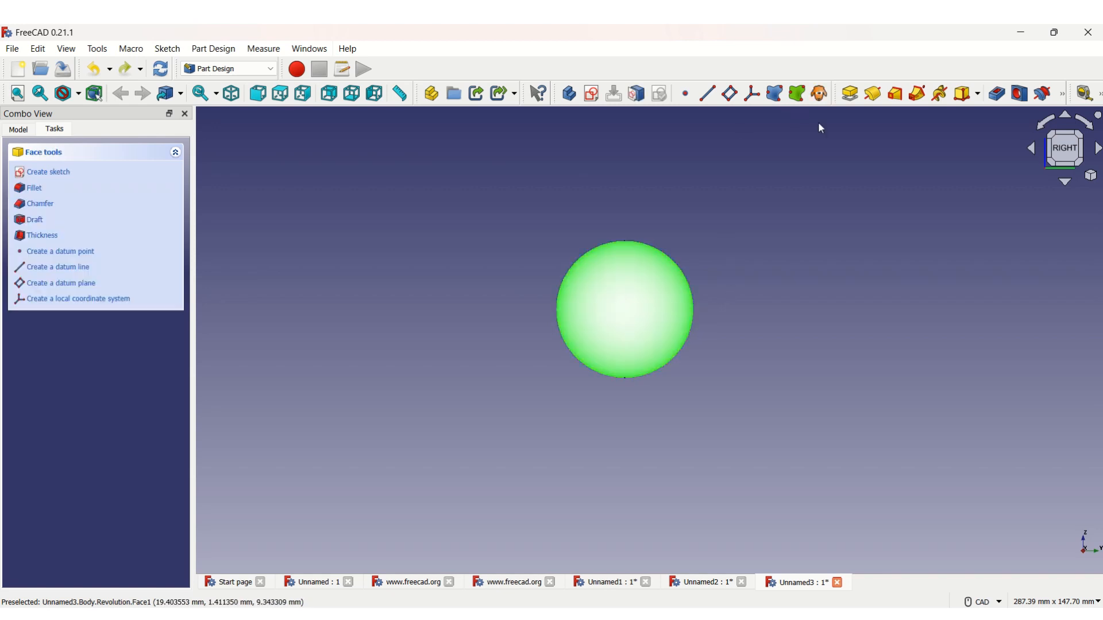
pyautogui.click(820, 93)
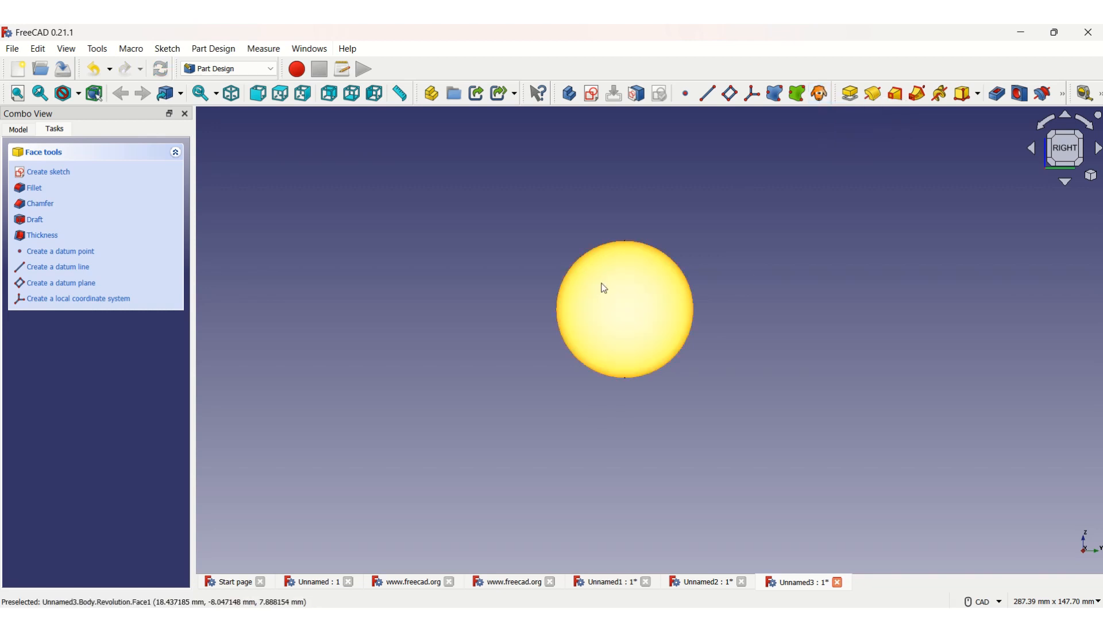
# Reselect the sphere's surface and clone it a second time
pyautogui.click(804, 337)
pyautogui.click(623, 323)
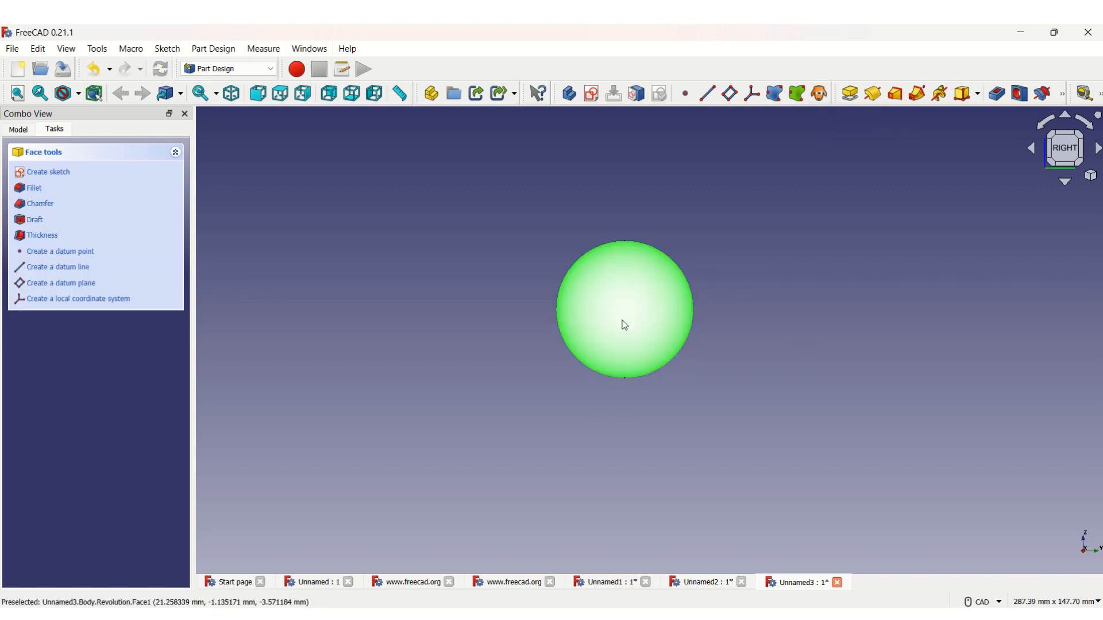
pyautogui.click(815, 99)
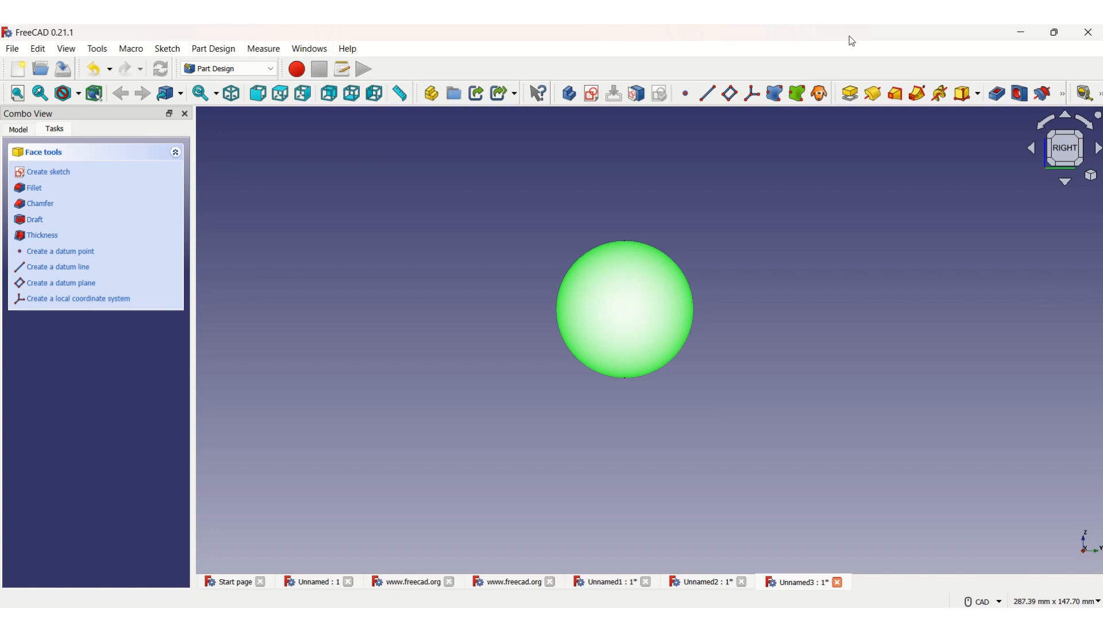
# Try to revolve the sphere's selected surface 360° around the base Y axis
pyautogui.click(873, 94)
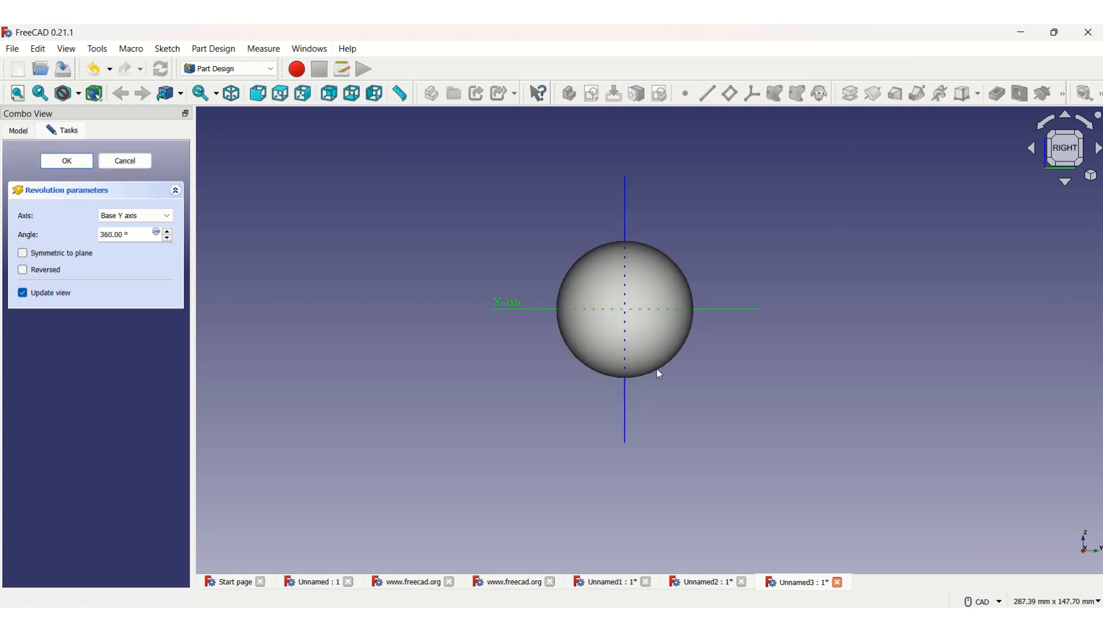
pyautogui.click(599, 316)
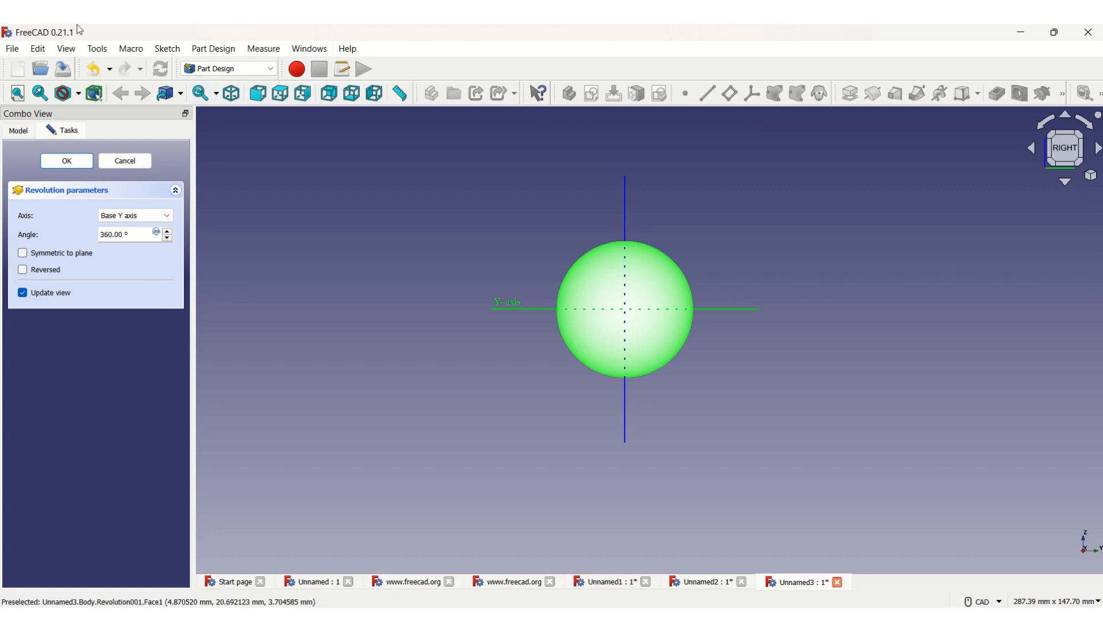
pyautogui.press('Return')
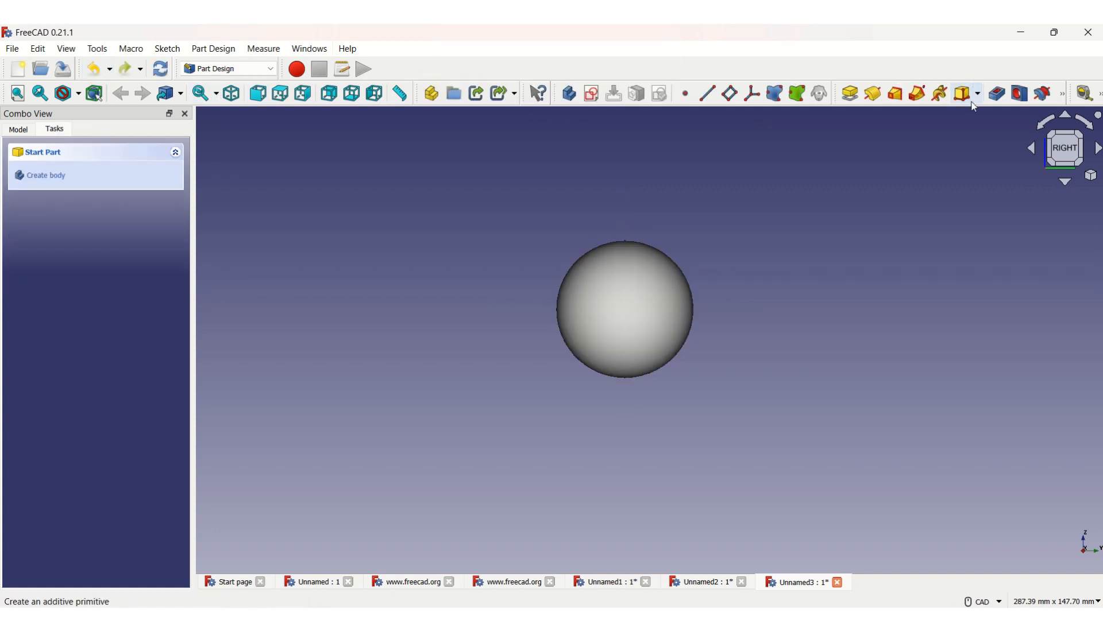
# Apply a Fillet with a radius of 90 mm to the sphere's surface
pyautogui.click(1063, 94)
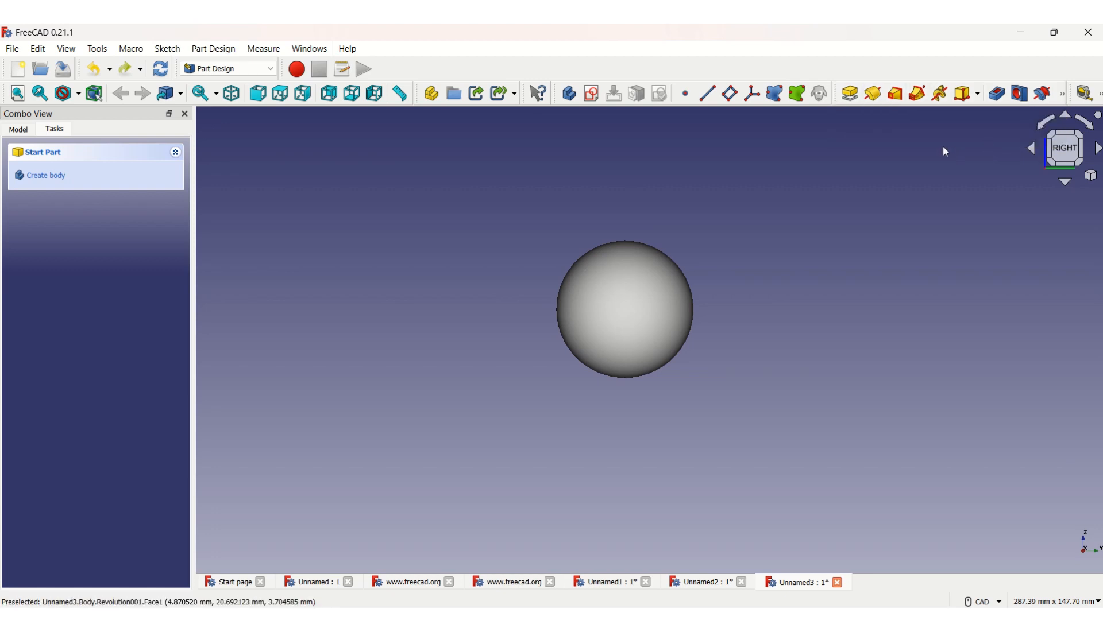
pyautogui.click(1063, 94)
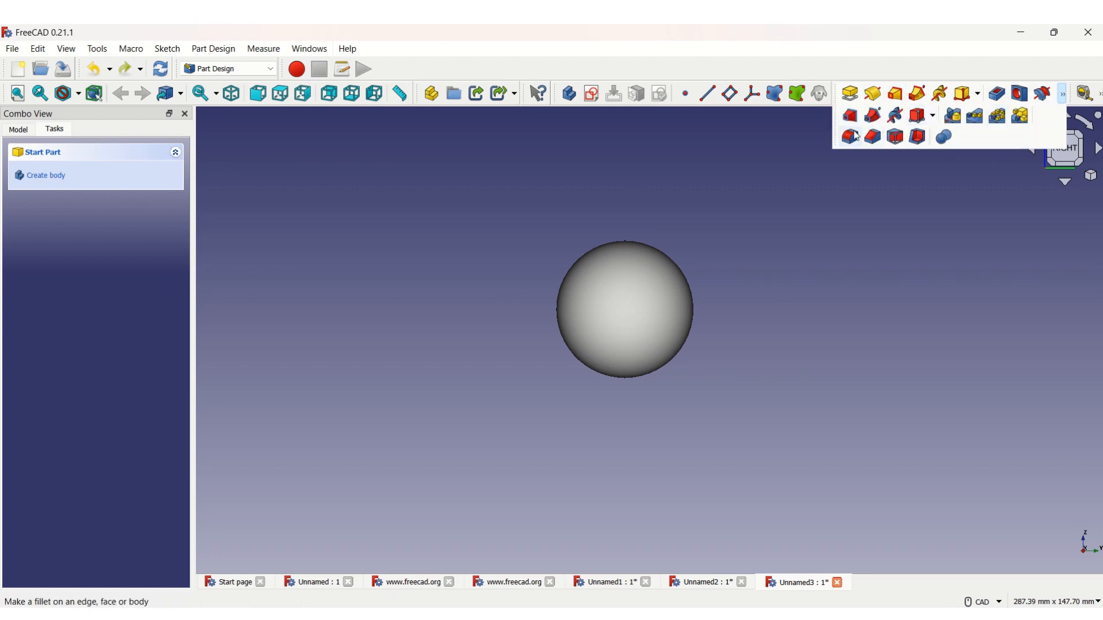
pyautogui.click(1063, 93)
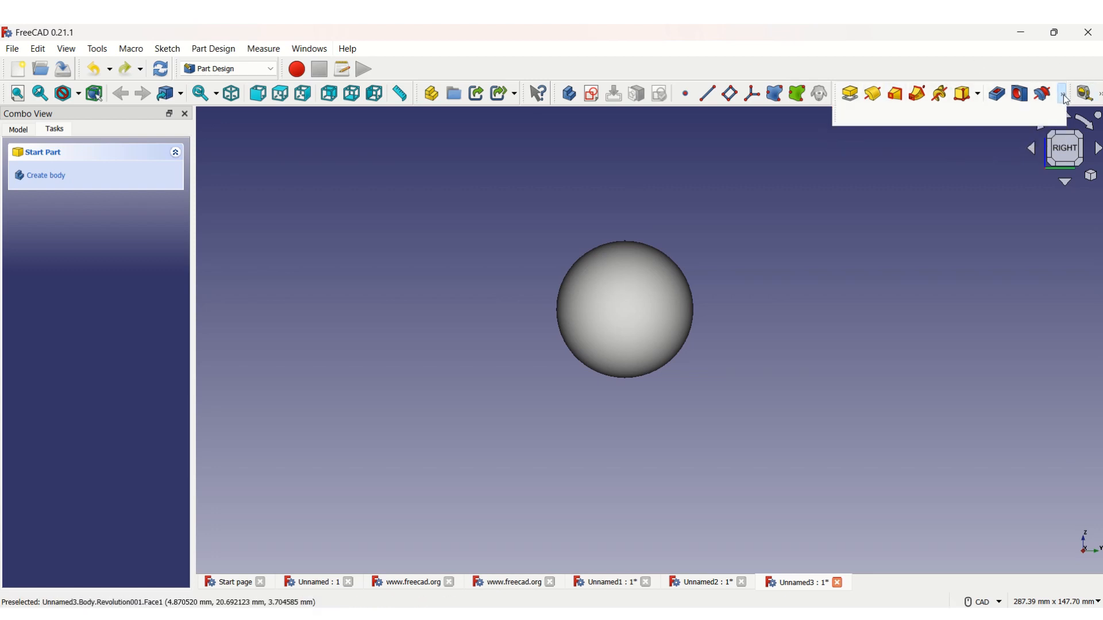
pyautogui.click(849, 137)
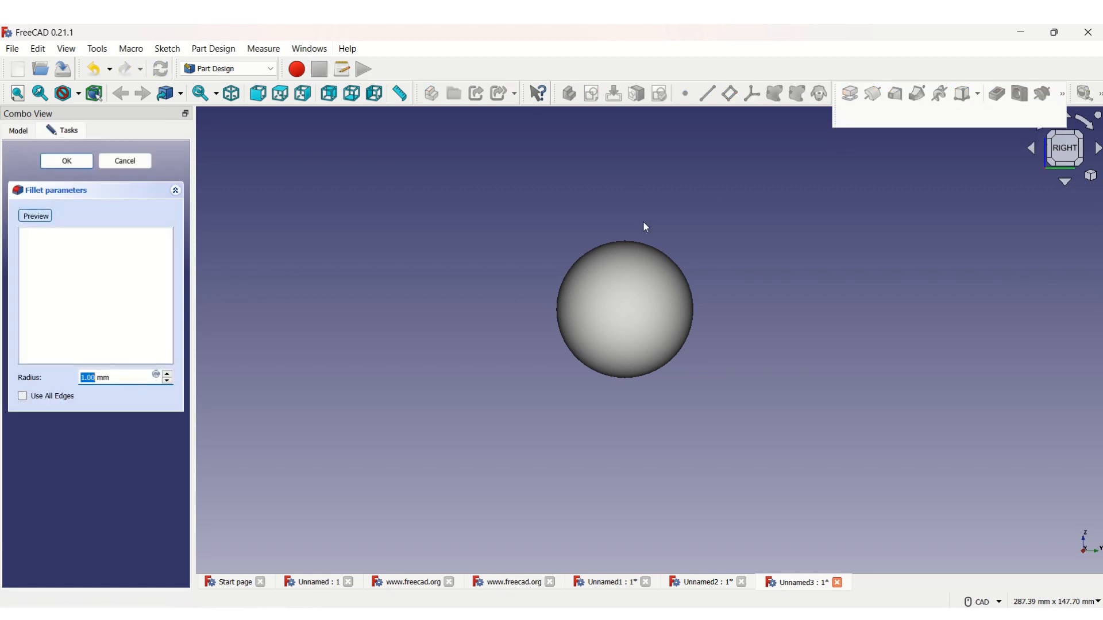
pyautogui.click(625, 256)
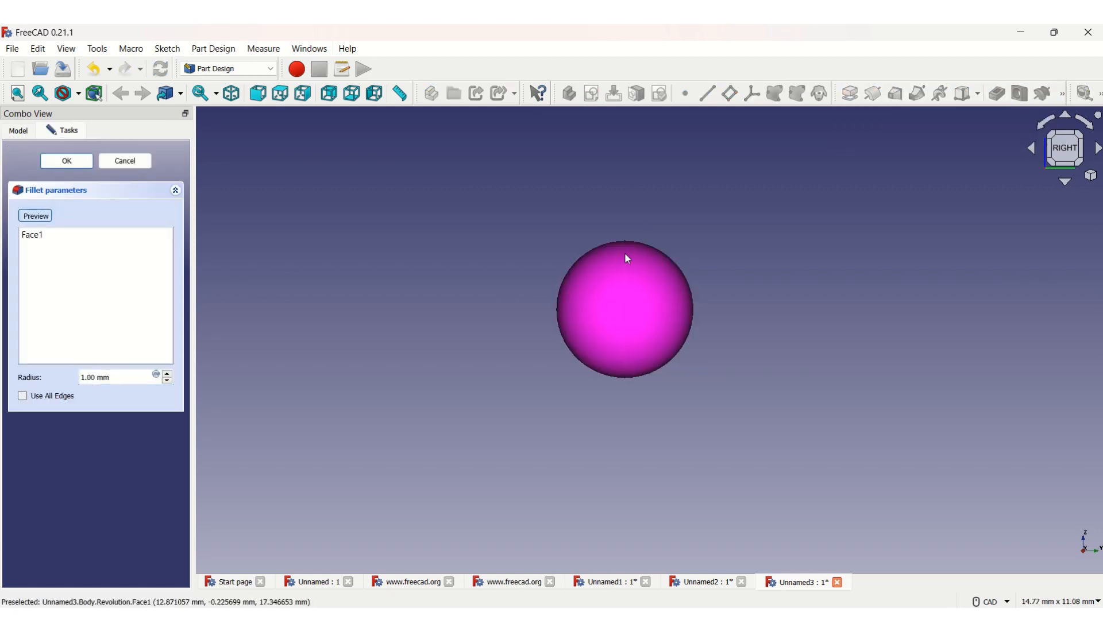
pyautogui.click(167, 374)
pyautogui.click(167, 374)
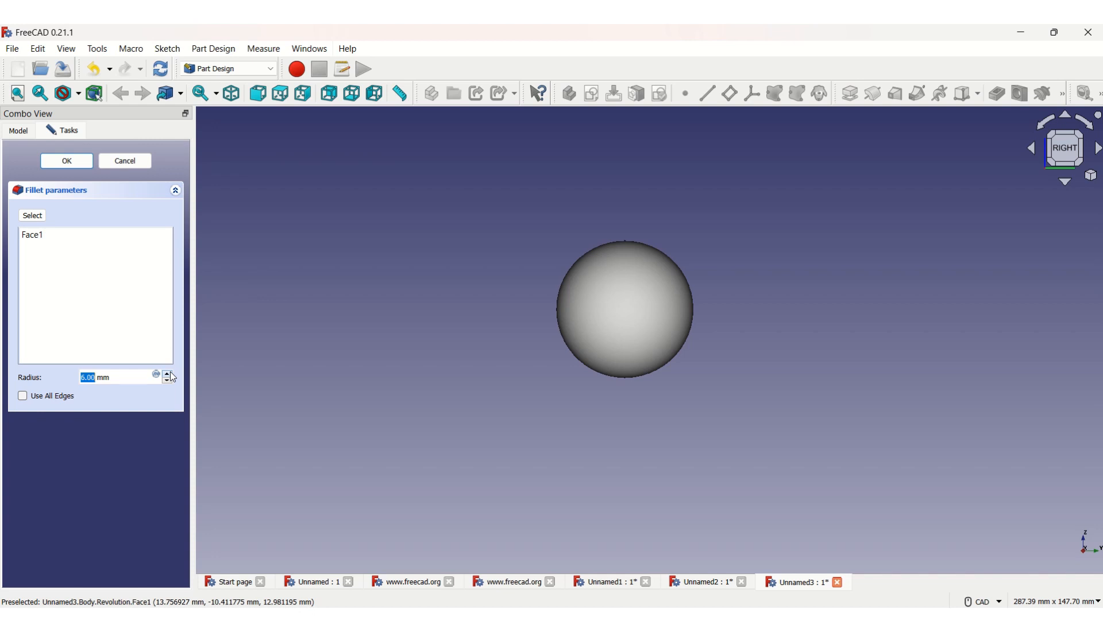
pyautogui.write('90')
pyautogui.click(67, 162)
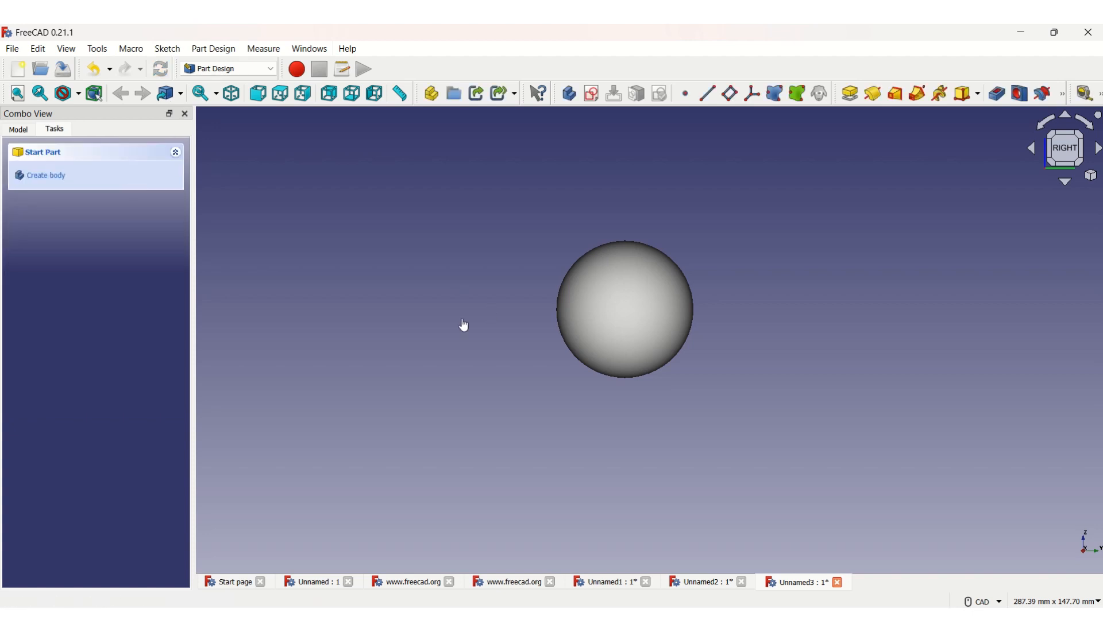